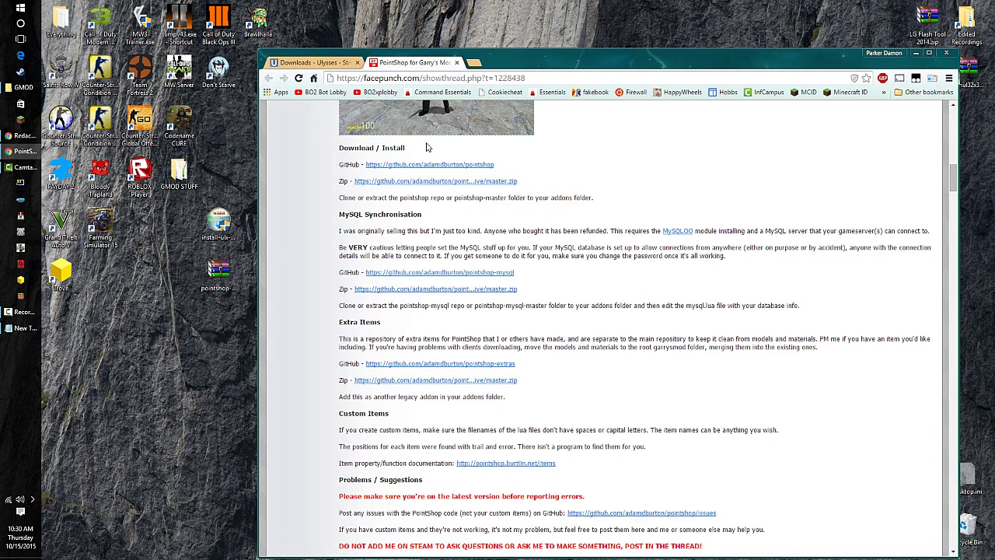
# - Review the PointShop forum thread and the Ulysses downloads page for the PointShop zip and the ULX installer
pyautogui.scroll(12, 426, 147)
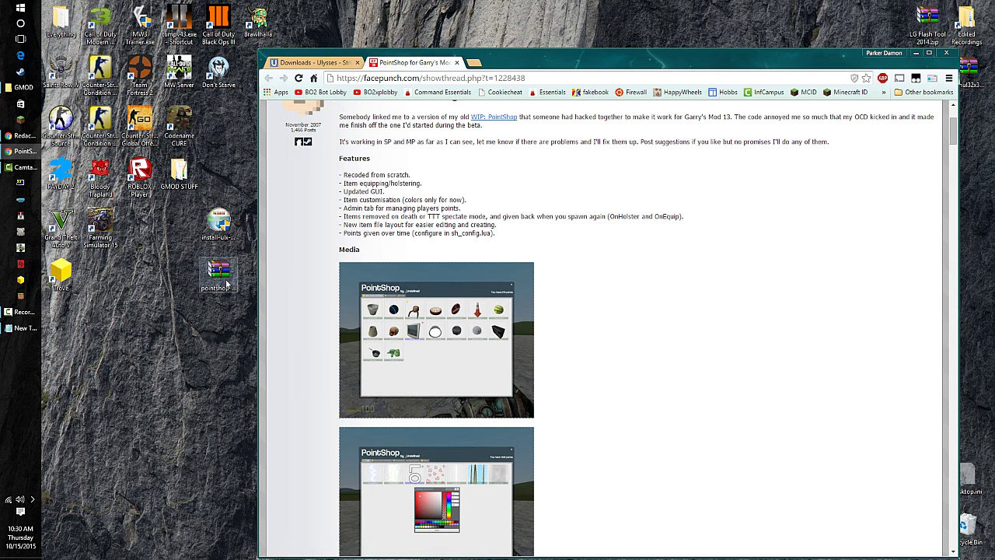
pyautogui.click(297, 62)
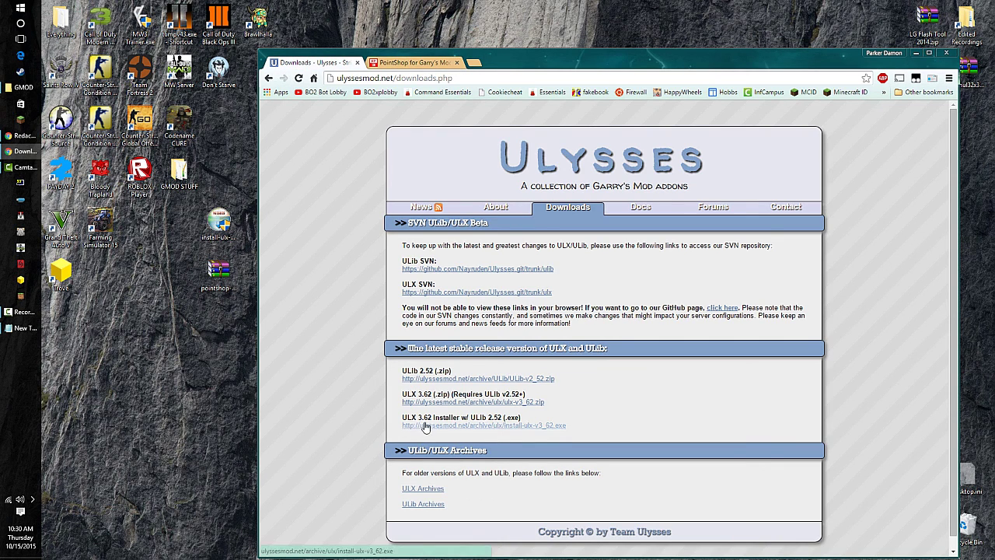
pyautogui.click(220, 233)
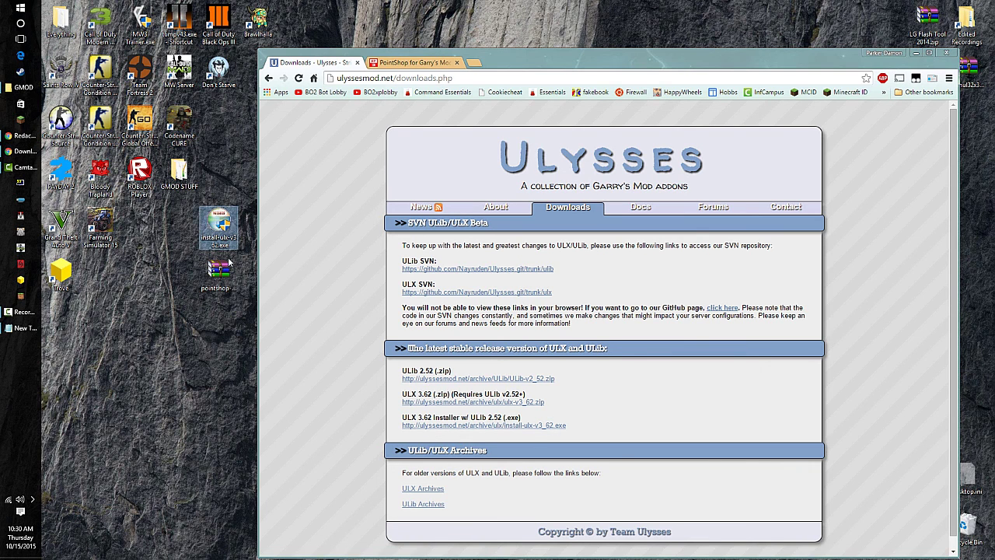
pyautogui.click(396, 65)
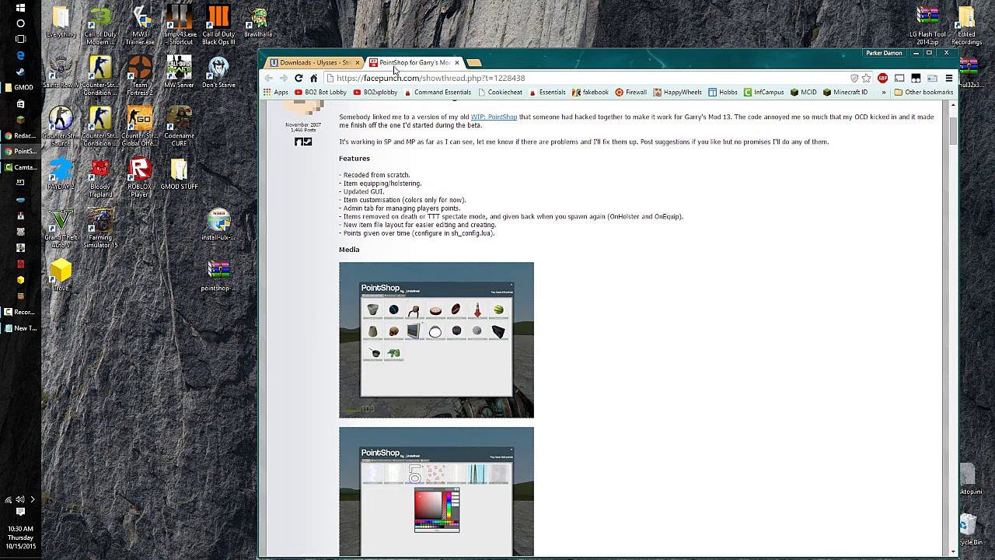
pyautogui.click(315, 62)
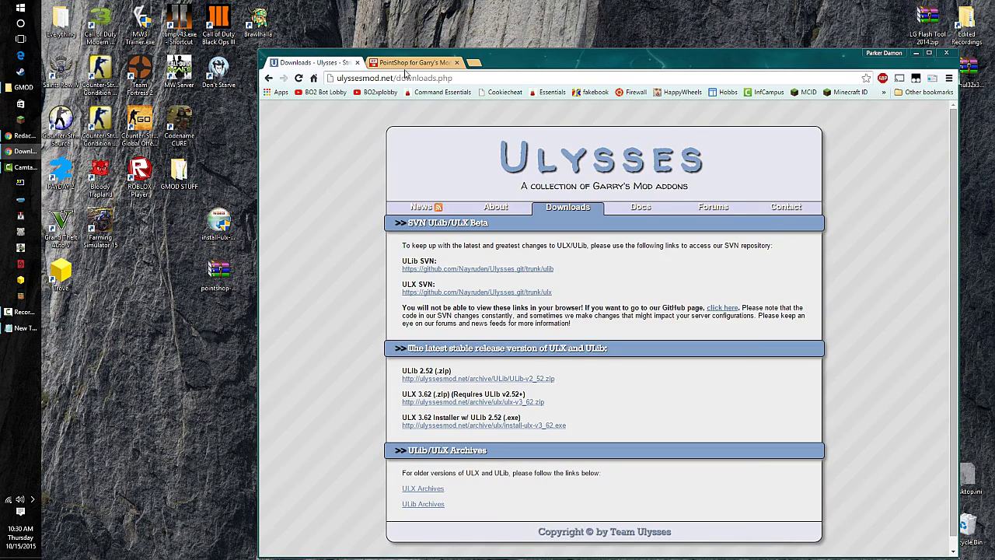
pyautogui.click(409, 64)
pyautogui.scroll(-8, 590, 246)
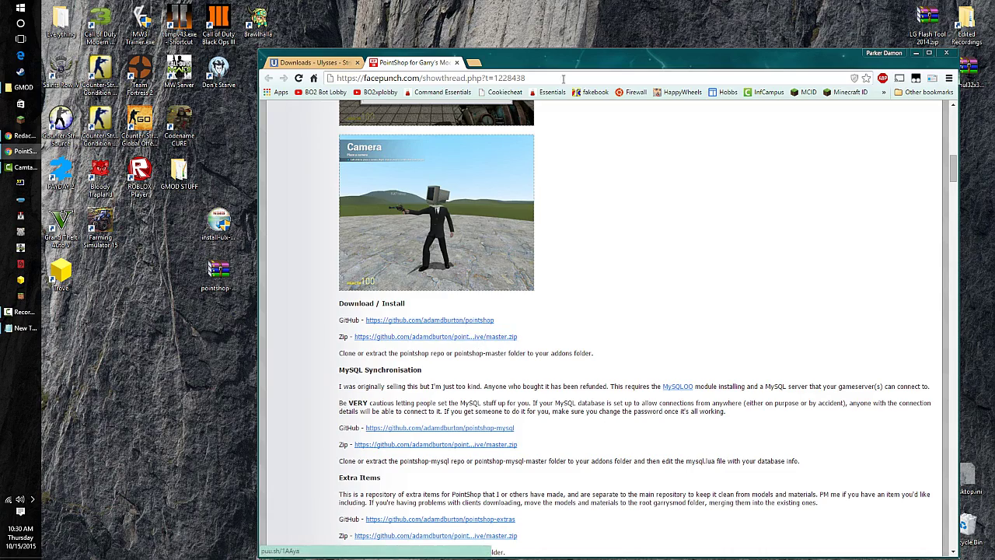
# - Close the browser and move the ULX installer and the PointShop archive to the middle of the desktop
pyautogui.click(946, 52)
pyautogui.moveTo(285, 287); pyautogui.dragTo(645, 122)
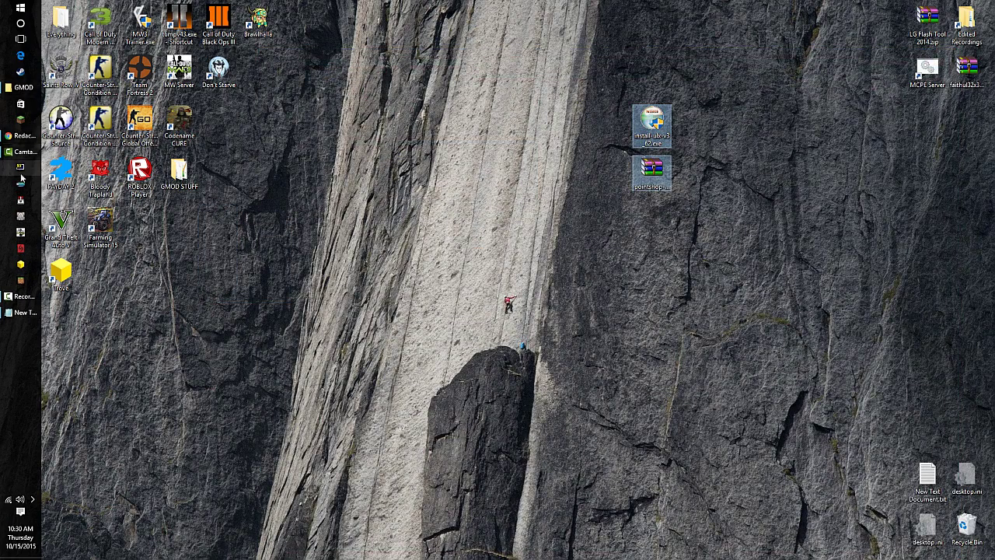
# - Open the GMOD server folder, snap its window to the left half of the screen and go to garrysmod\addons
pyautogui.click(23, 87)
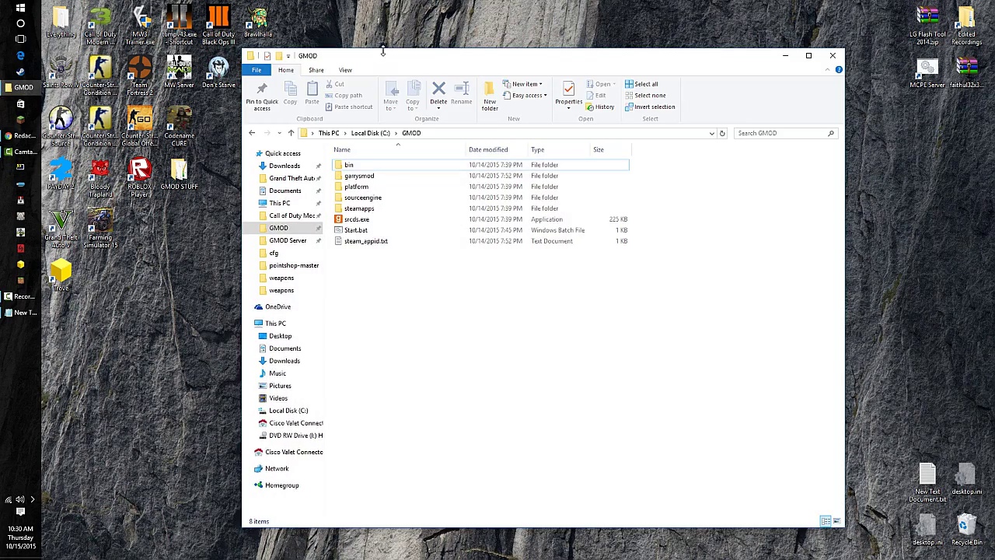
pyautogui.moveTo(398, 61); pyautogui.dragTo(2, 311)
pyautogui.click(553, 279)
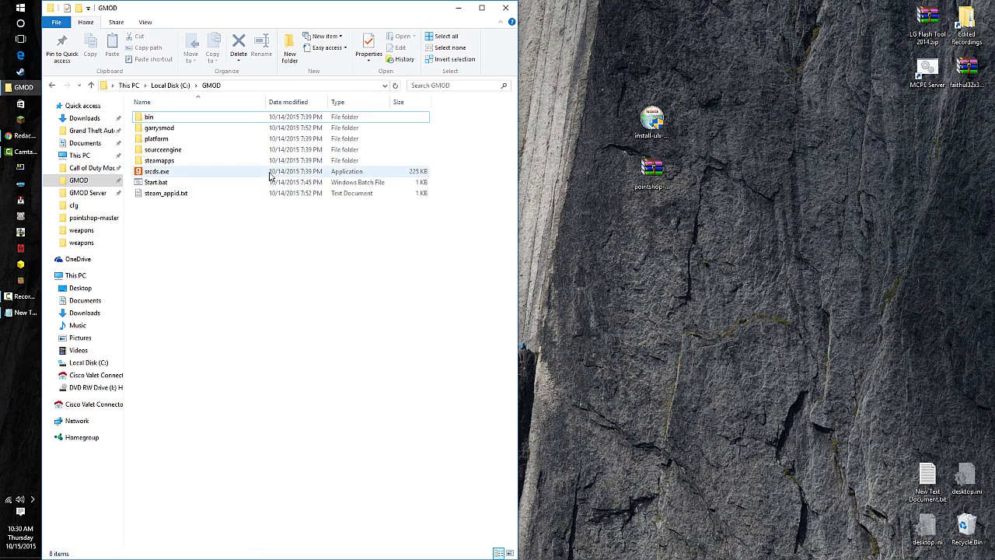
pyautogui.doubleClick(181, 130)
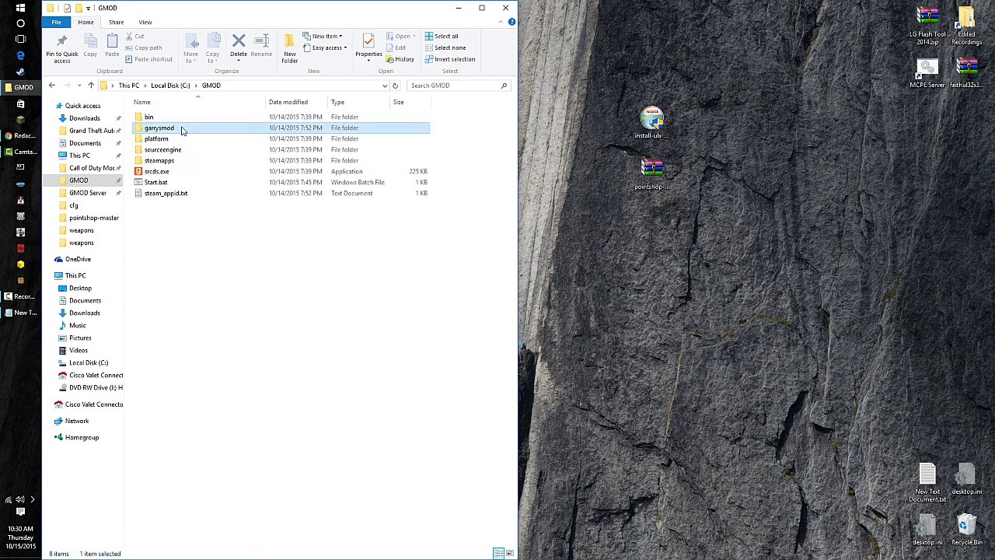
pyautogui.doubleClick(161, 117)
pyautogui.moveTo(286, 199); pyautogui.dragTo(297, 117)
# - Extract the pointshop-master folder from pointshop-master.zip into the addons folder and close the archive
pyautogui.doubleClick(652, 173)
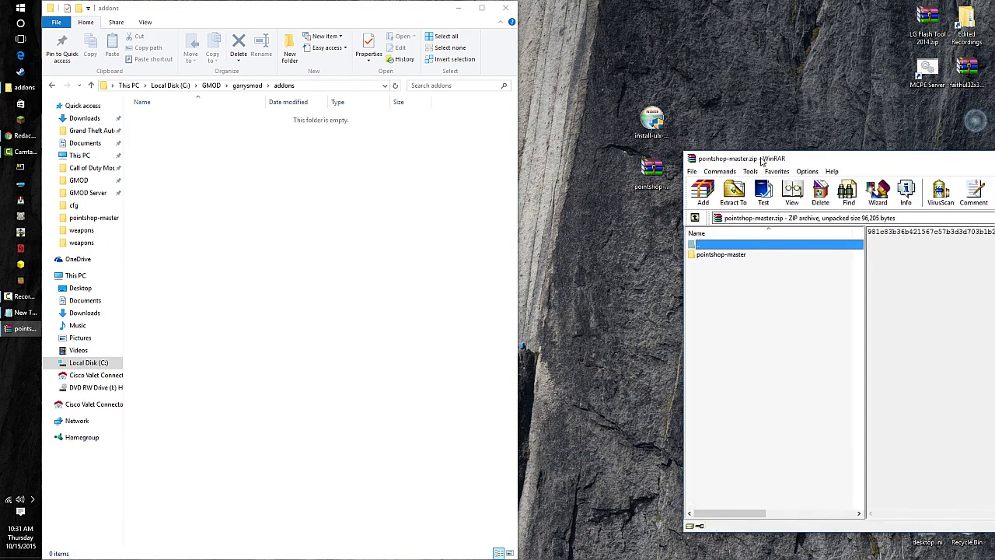
pyautogui.moveTo(666, 247); pyautogui.dragTo(380, 256)
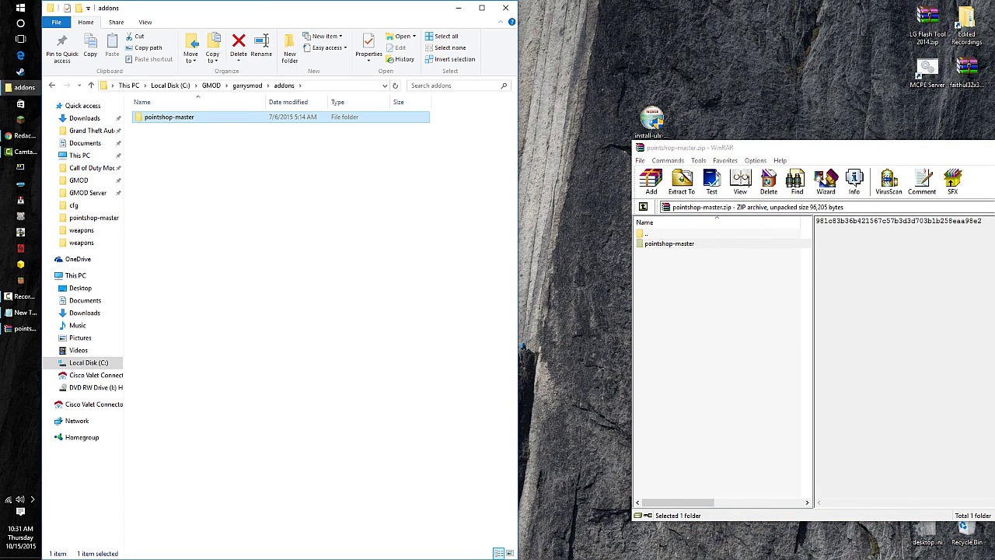
pyautogui.click(994, 147)
# - Return to the garrysmod folder and start the ULX installer, advancing to the install location page
pyautogui.moveTo(238, 203); pyautogui.dragTo(200, 117)
pyautogui.click(248, 86)
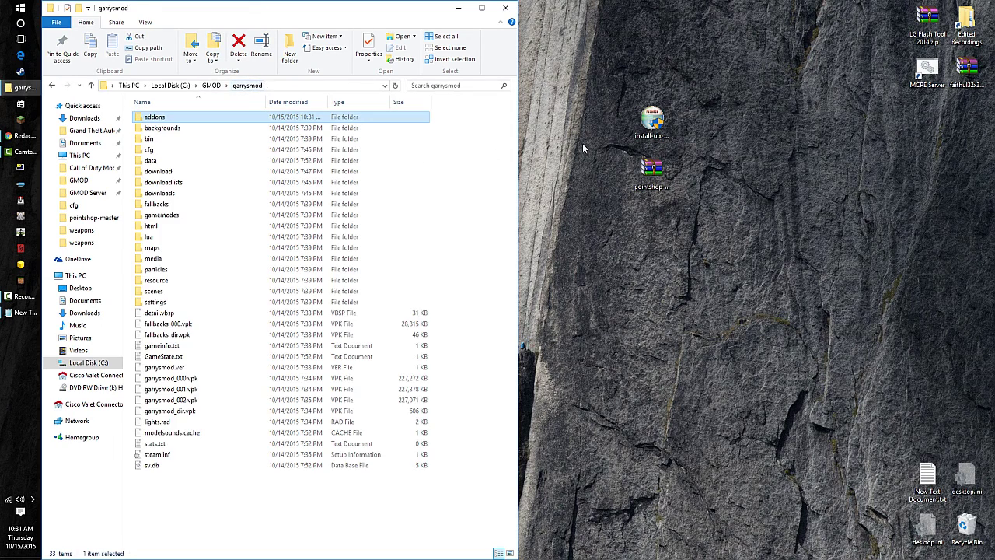
pyautogui.doubleClick(652, 124)
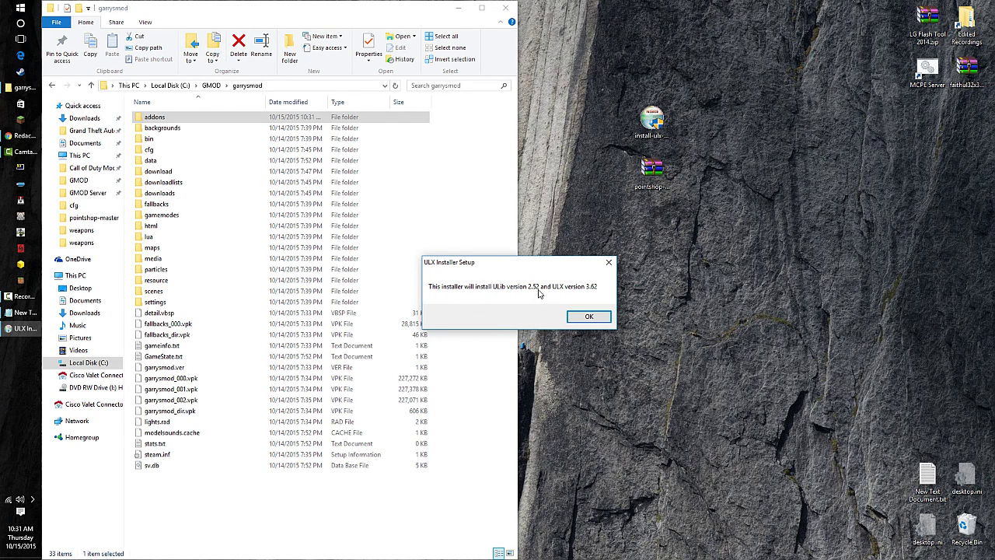
pyautogui.click(588, 317)
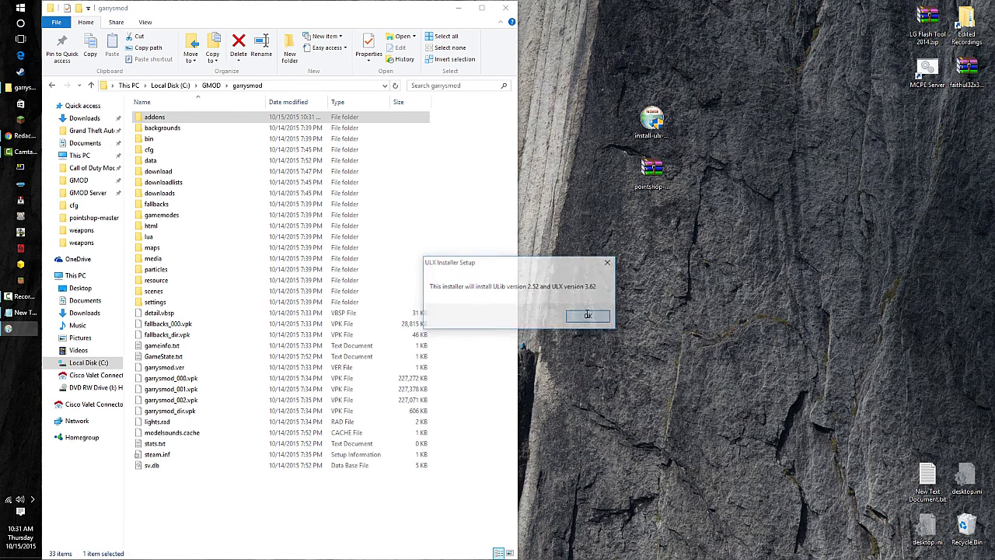
pyautogui.click(576, 368)
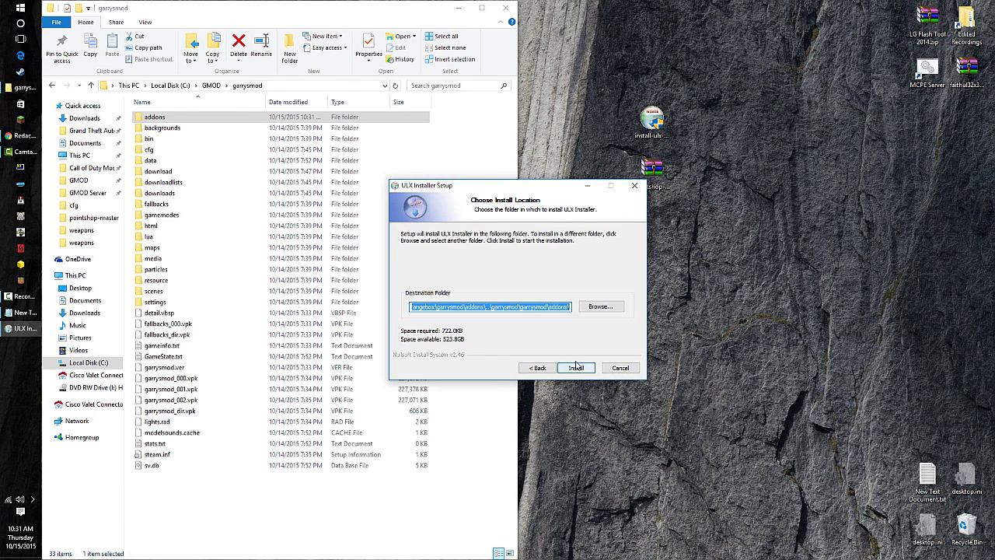
# - Set the ULX installer's destination folder to C:\GMOD\garrysmod\addons
pyautogui.click(579, 310)
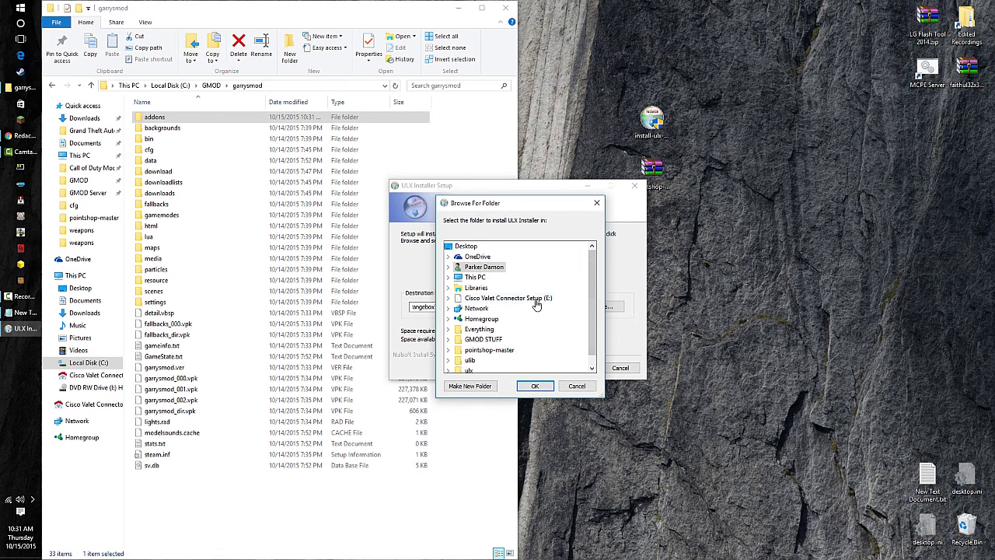
pyautogui.click(535, 385)
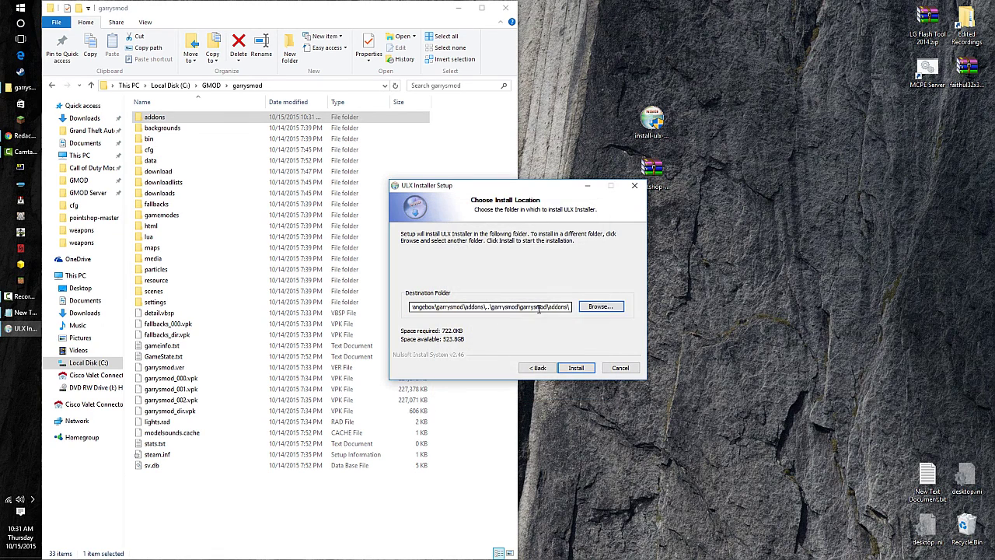
pyautogui.click(539, 308)
pyautogui.press('BackSpace')
pyautogui.press('BackSpace')
pyautogui.press('BackSpace')
pyautogui.press('BackSpace')
pyautogui.press('BackSpace')
pyautogui.press('BackSpace')
pyautogui.press('BackSpace')
pyautogui.press('BackSpace')
pyautogui.press('BackSpace')
pyautogui.press('BackSpace')
pyautogui.press('BackSpace')
pyautogui.press('BackSpace')
pyautogui.press('BackSpace')
pyautogui.press('BackSpace')
pyautogui.press('BackSpace')
pyautogui.press('BackSpace')
pyautogui.press('BackSpace')
pyautogui.press('BackSpace')
pyautogui.press('BackSpace')
pyautogui.press('BackSpace')
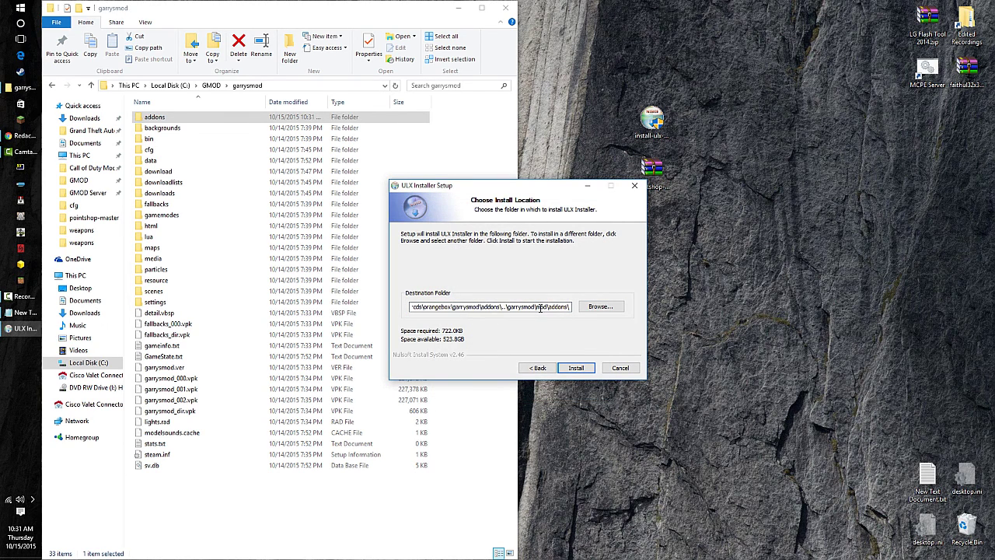
pyautogui.write('C:\\GMOD\\garrysmod\\addons')
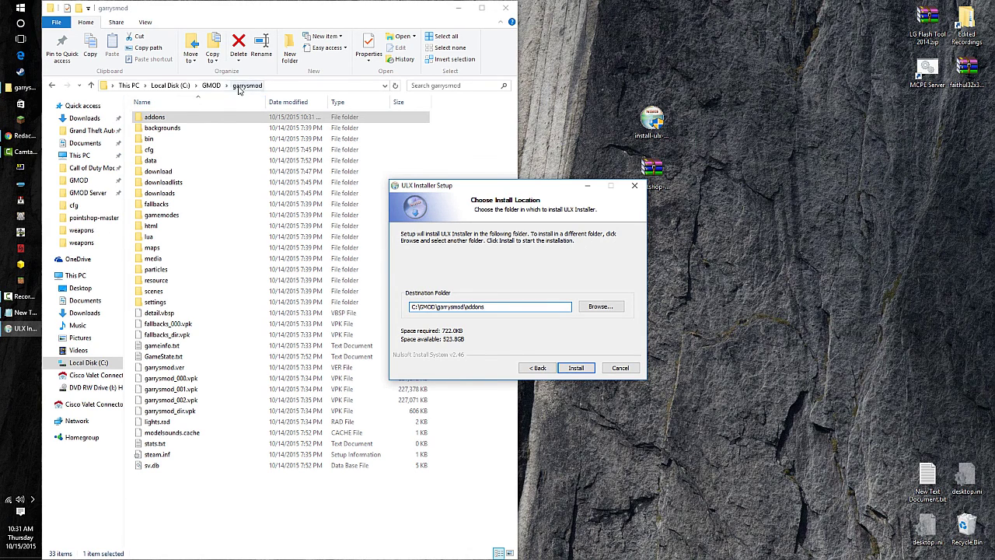
# - Check the addons folder's full path in File Explorer against the installer's destination folder
pyautogui.click(222, 118)
pyautogui.doubleClick(221, 118)
pyautogui.click(319, 85)
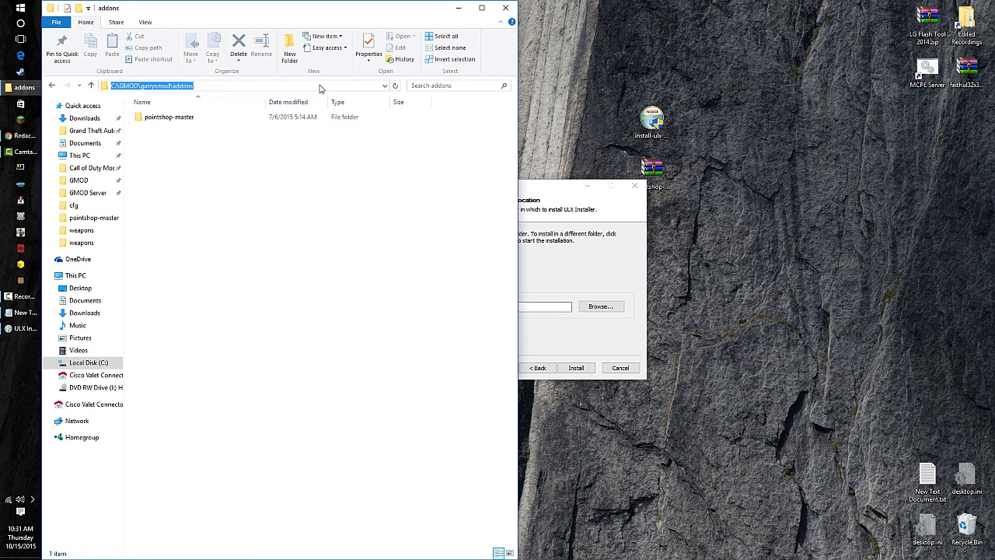
pyautogui.click(529, 244)
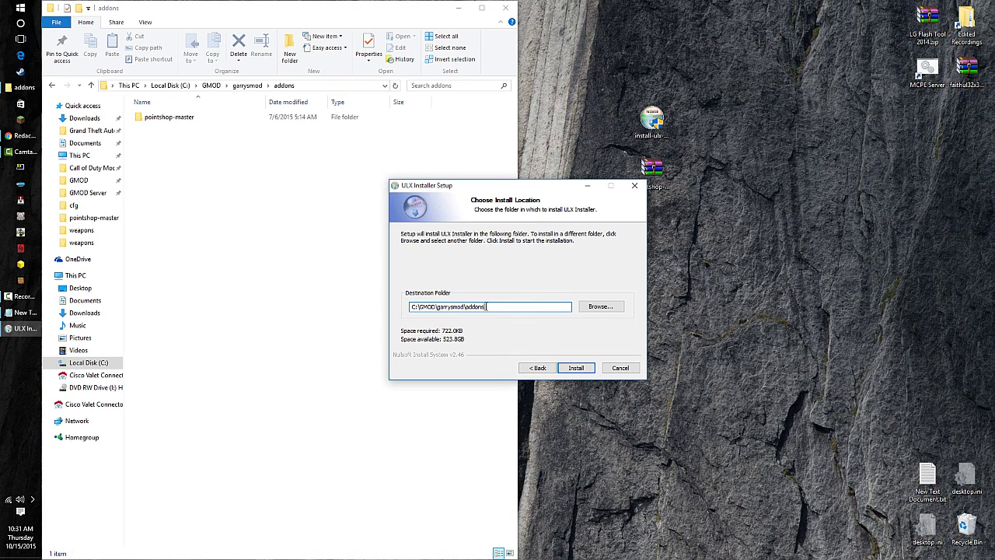
# - Install ULib and ULX into the addons folder, close the installer and check the installed folders
pyautogui.click(573, 367)
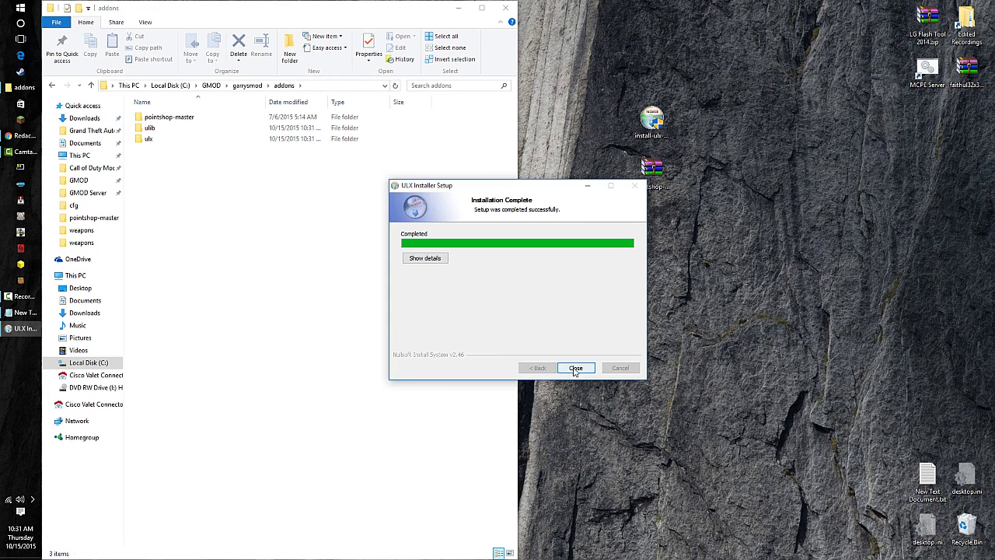
pyautogui.click(576, 370)
pyautogui.click(610, 325)
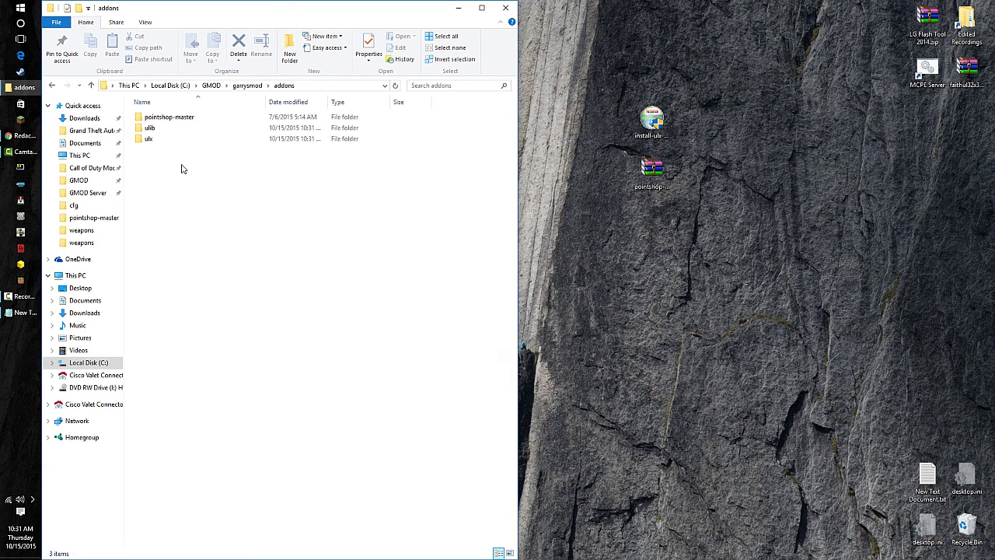
pyautogui.moveTo(181, 164)
pyautogui.mouseDown()
pyautogui.moveTo(158, 141)
pyautogui.moveTo(174, 160)
pyautogui.mouseUp()
pyautogui.click(159, 128)
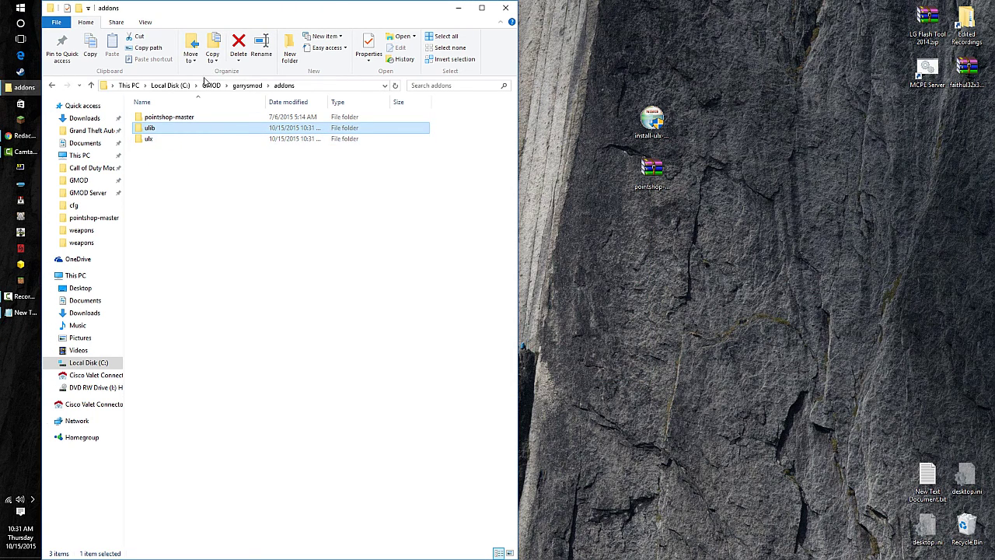
# - Launch the dedicated server with Start.bat from the GMOD folder and minimize the folder window
pyautogui.click(207, 84)
pyautogui.doubleClick(175, 182)
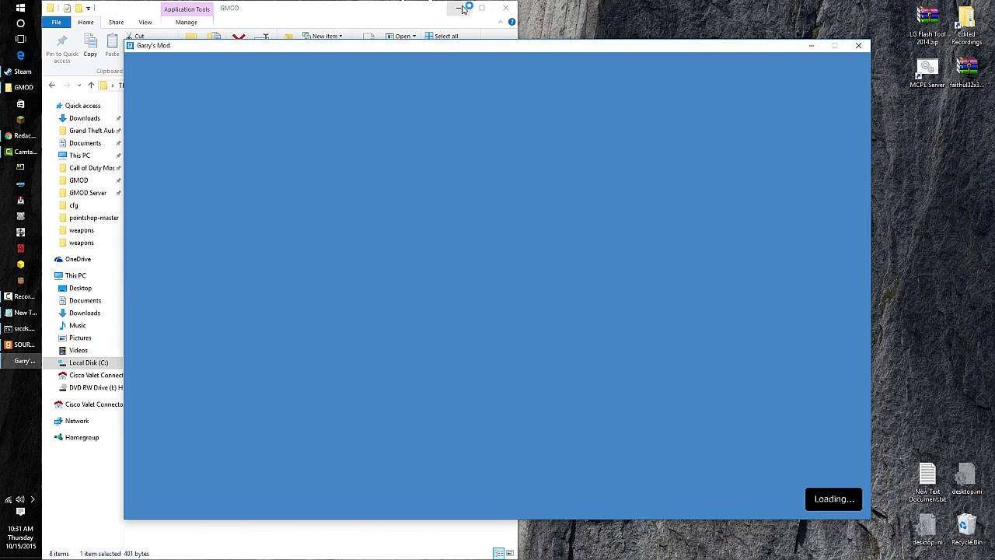
pyautogui.click(460, 8)
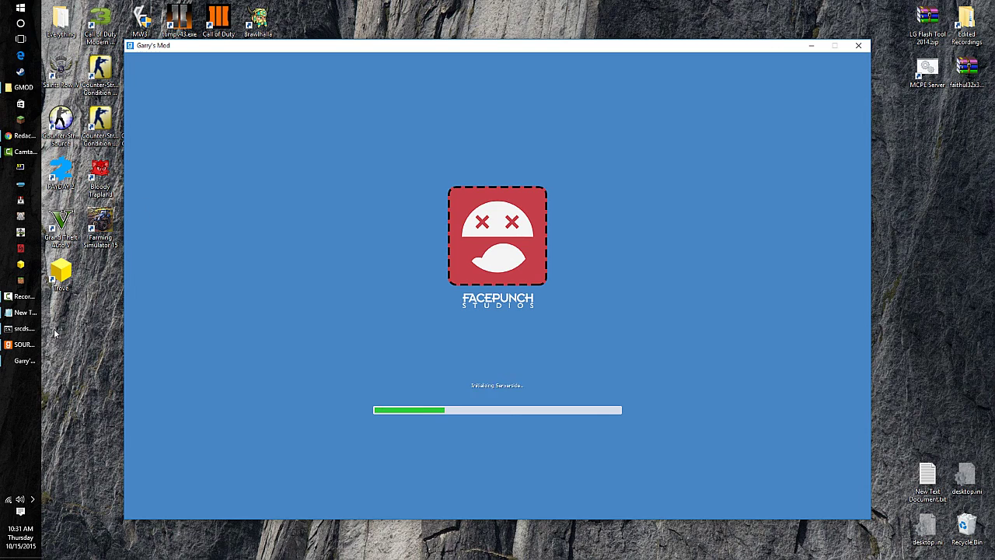
# - Inspect the server console's output for the loaded addons and return to the Garry's Mod game window
pyautogui.click(21, 344)
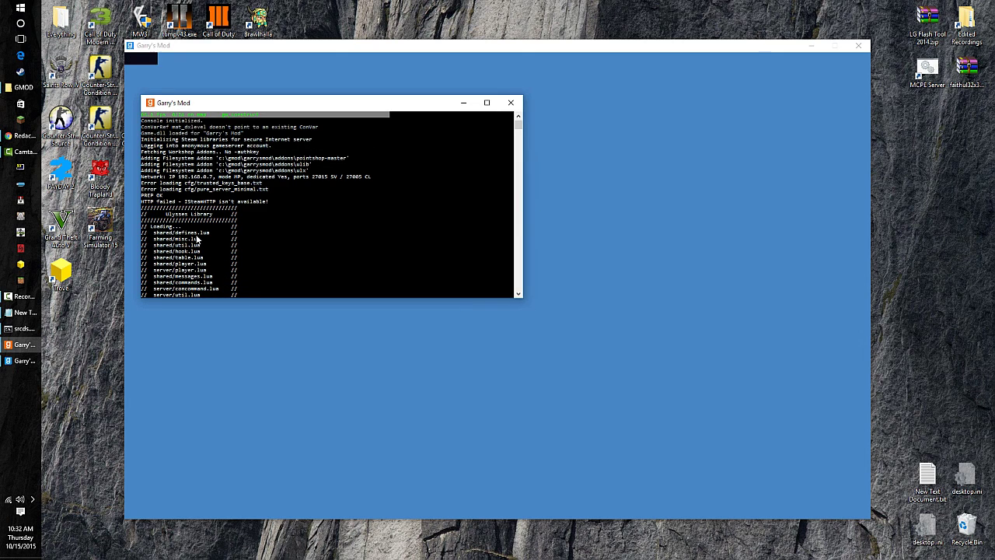
pyautogui.scroll(3, 200, 208)
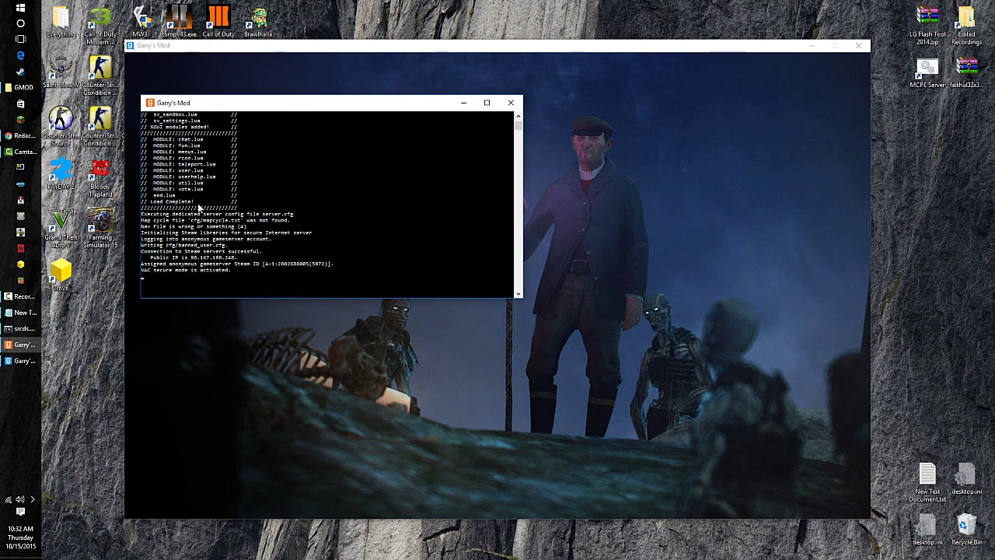
pyautogui.click(311, 316)
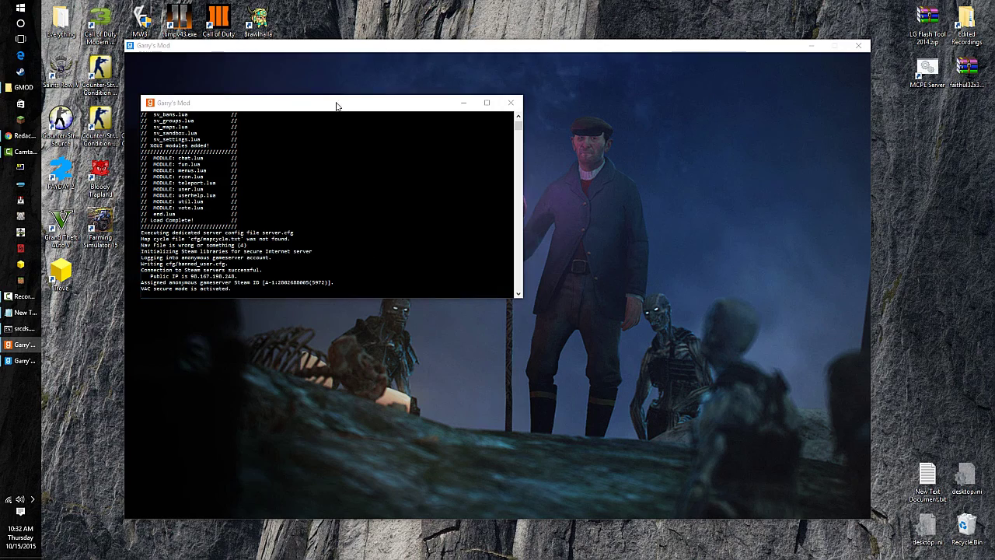
pyautogui.moveTo(335, 104); pyautogui.dragTo(241, 15)
pyautogui.click(372, 378)
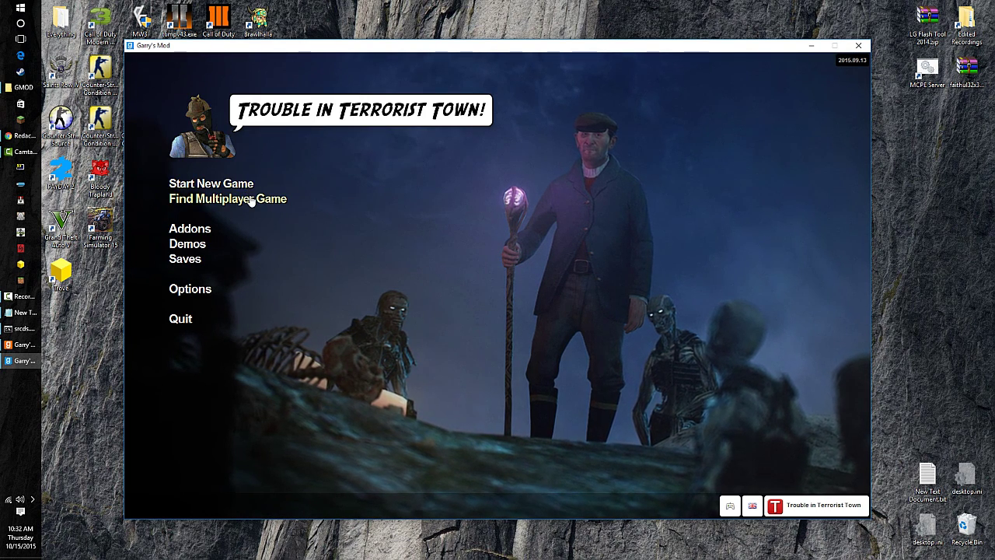
# - Join the Sandbox server named Garry's Mod from the multiplayer Local Network list
pyautogui.click(281, 200)
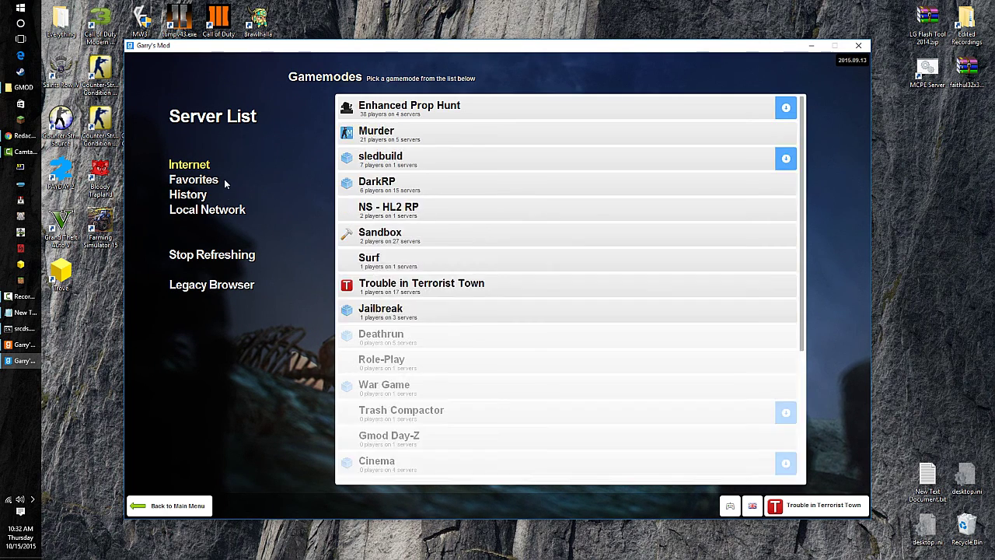
pyautogui.click(208, 209)
pyautogui.click(398, 115)
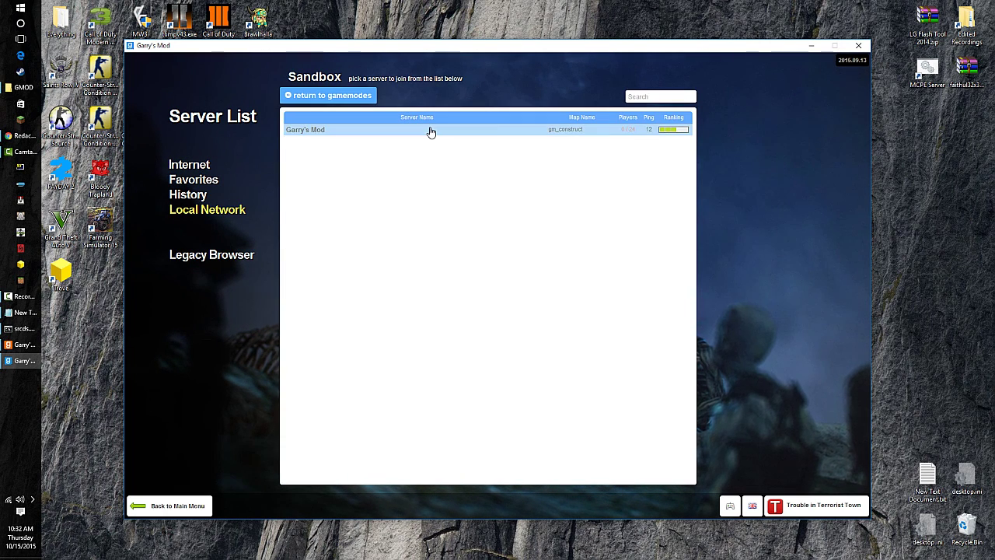
pyautogui.click(429, 129)
pyautogui.click(753, 470)
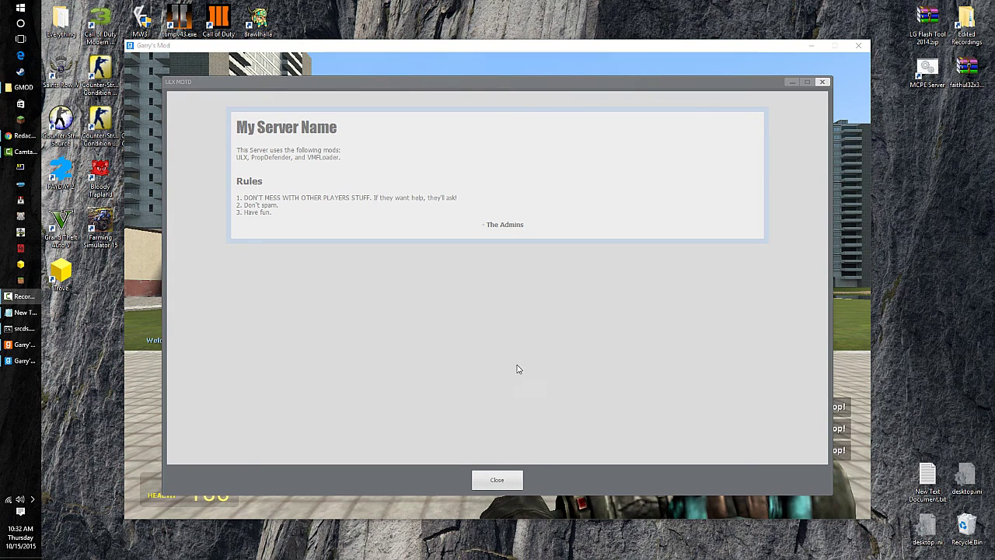
pyautogui.moveTo(254, 89); pyautogui.dragTo(255, 87)
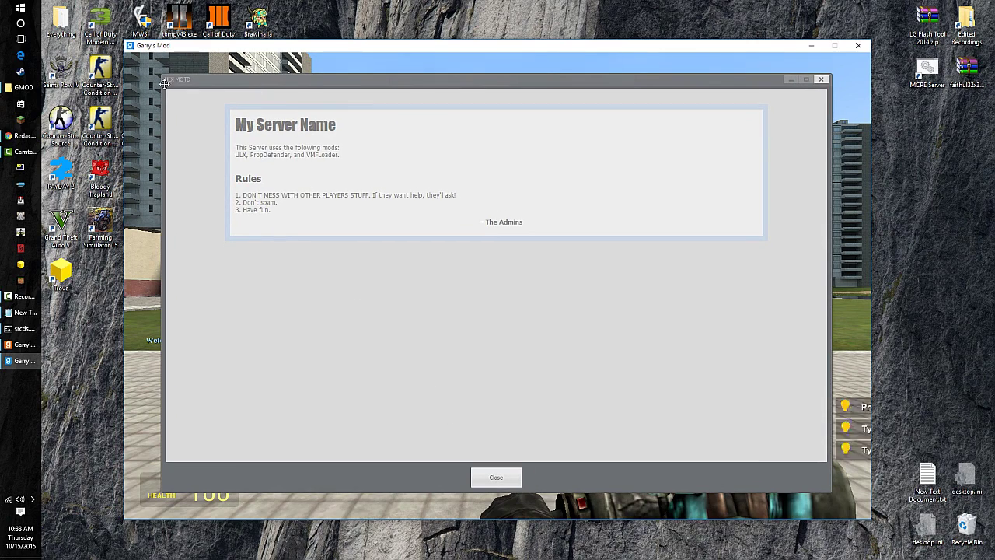
# - Close the ULX MOTD window and move around the map up onto the flat roof of the brick building
pyautogui.click(476, 481)
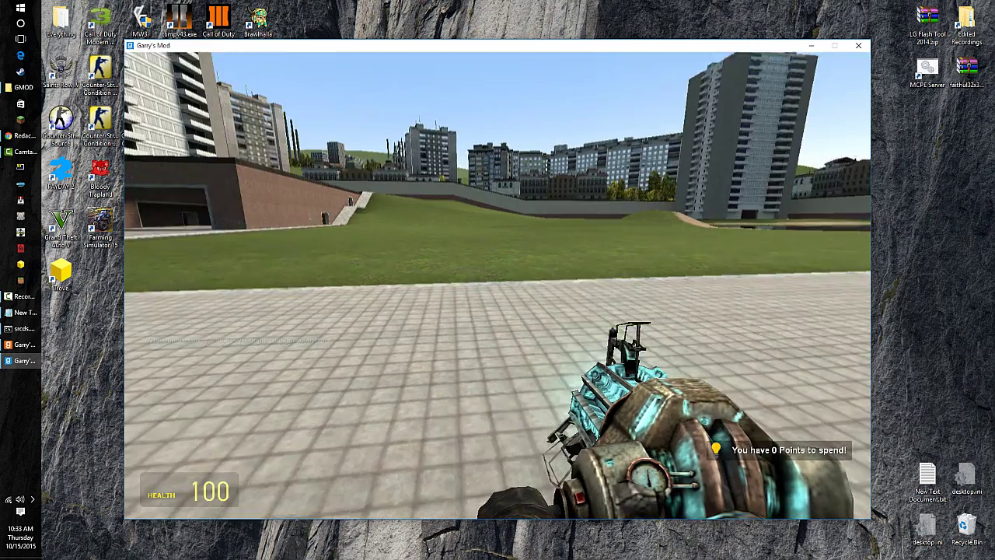
pyautogui.press('w')
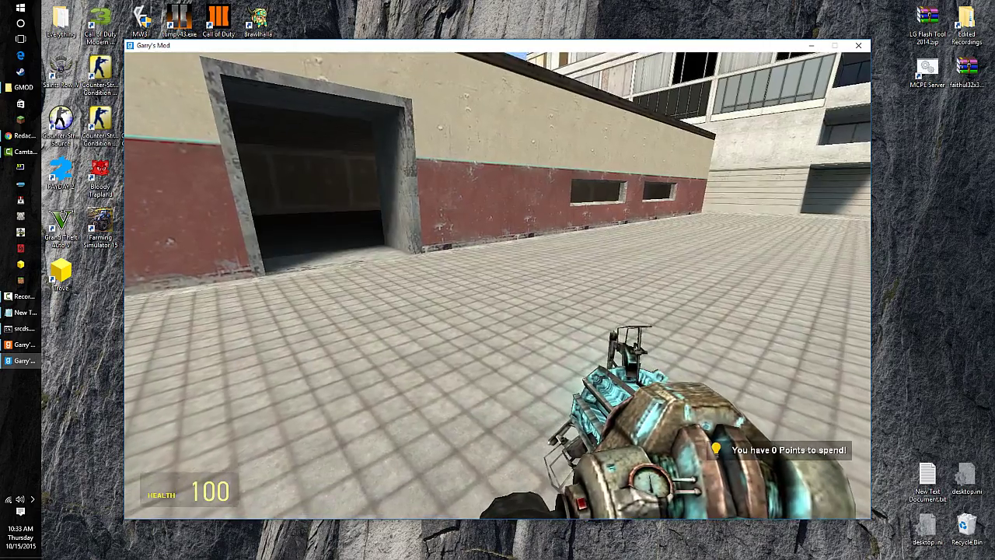
pyautogui.press('w')
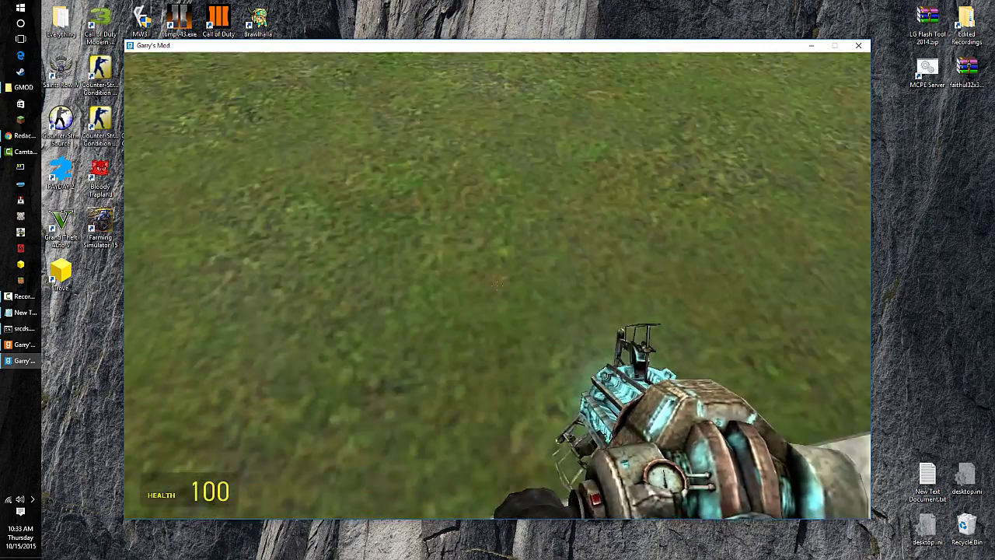
pyautogui.press('Escape')
pyautogui.press('Escape')
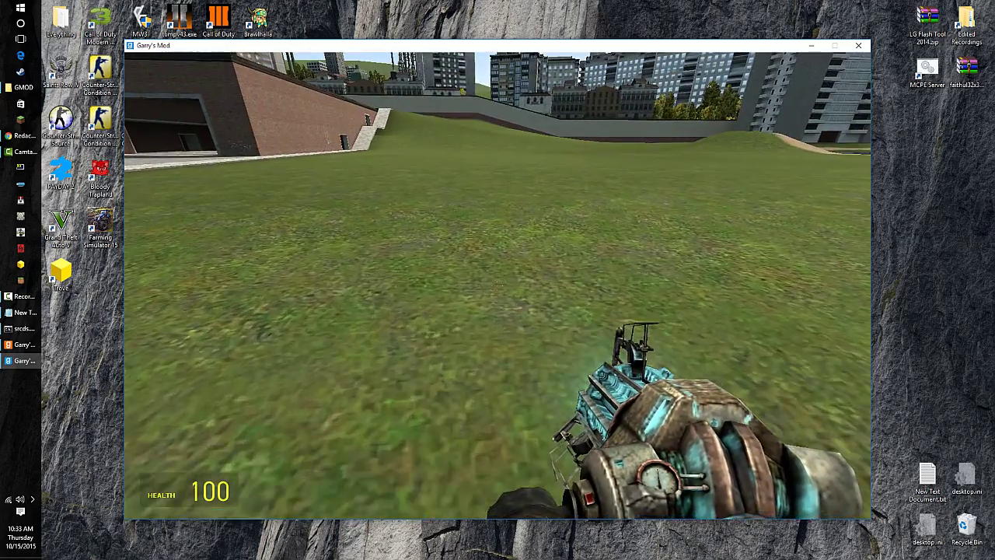
pyautogui.press('w')
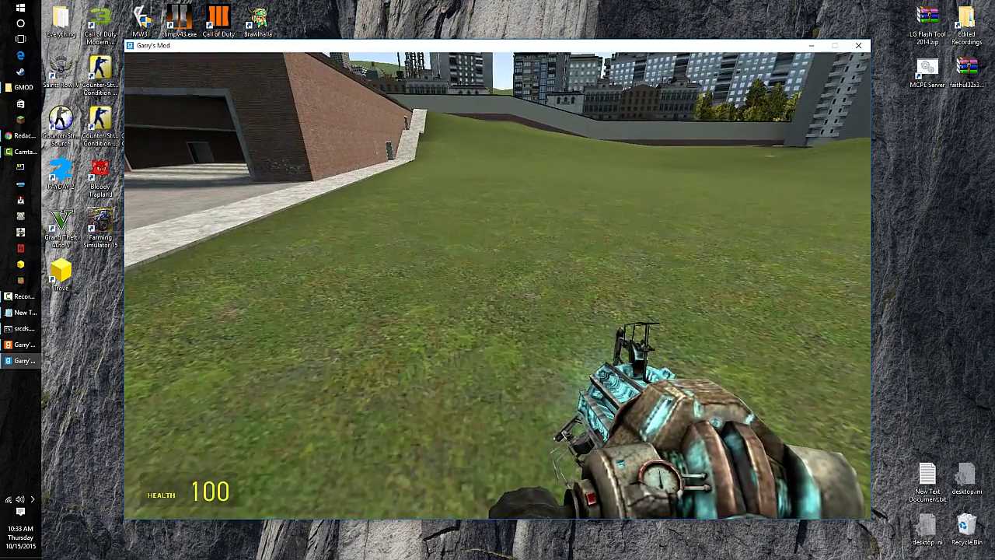
pyautogui.press('w')
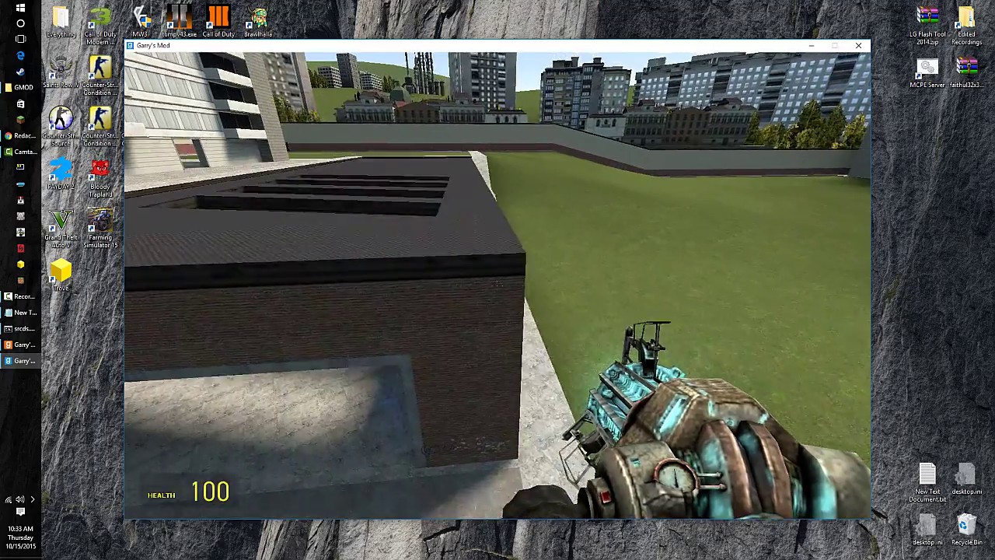
pyautogui.press('w')
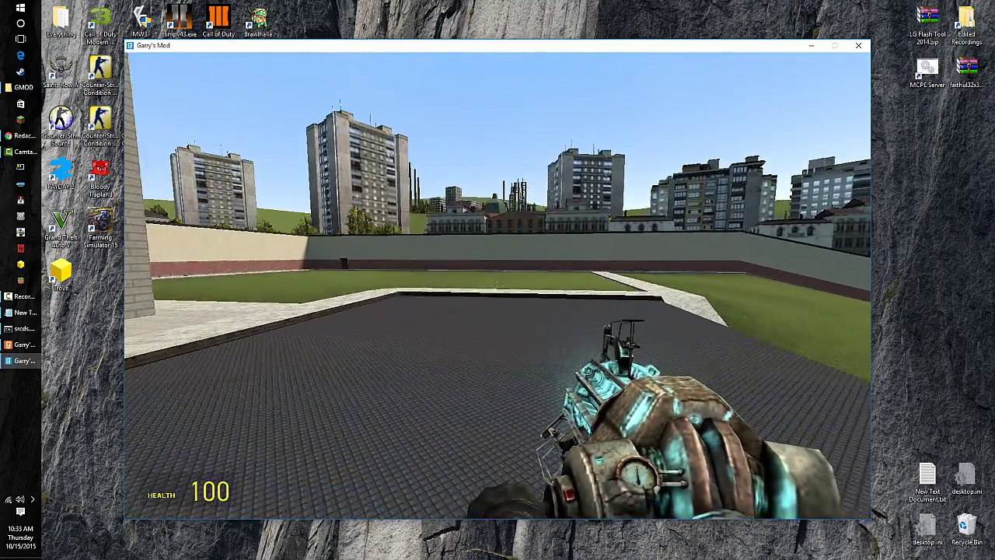
# - Equip the crowbar and send the chat commands !ulx and xgui to bring up the ULX admin menu
pyautogui.press('1')
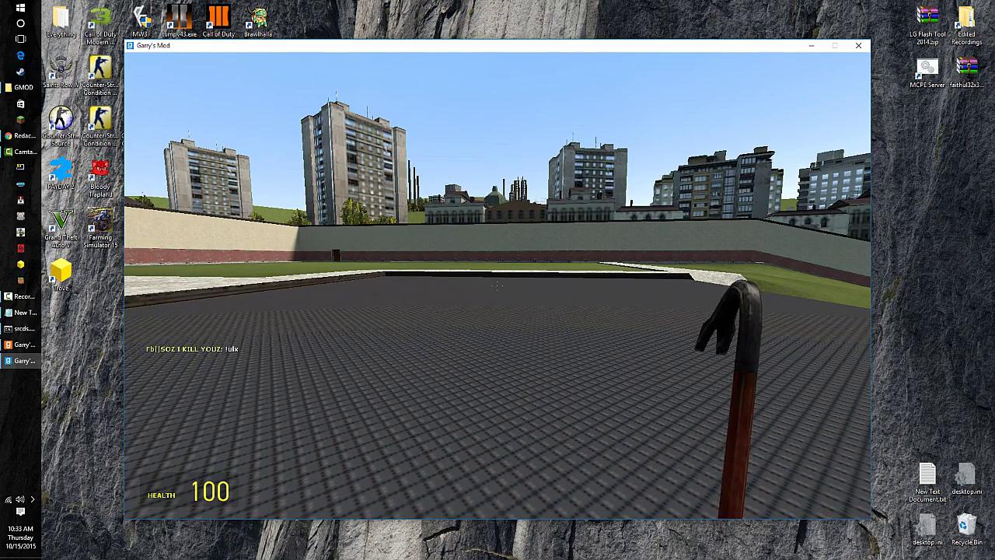
pyautogui.press('w')
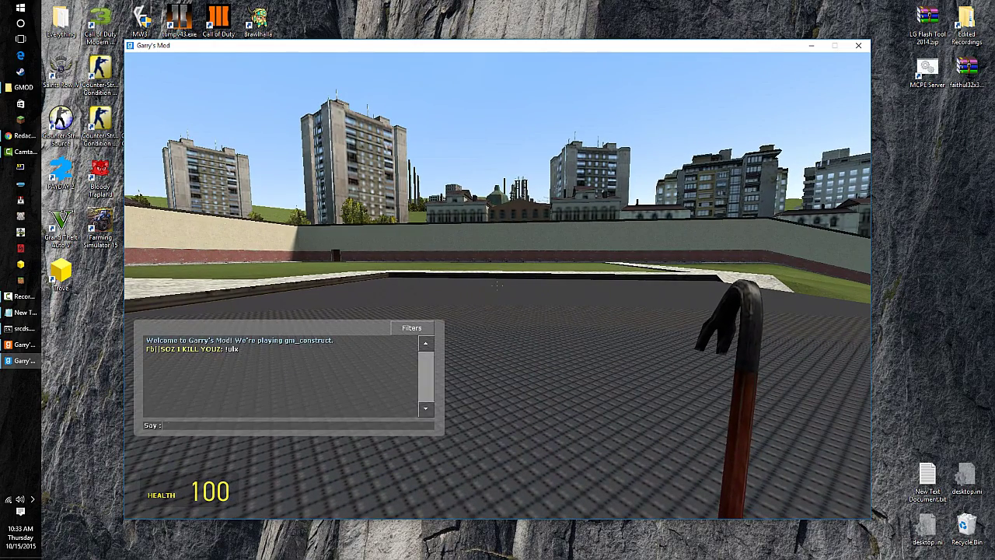
pyautogui.write('ui')
pyautogui.press('Return')
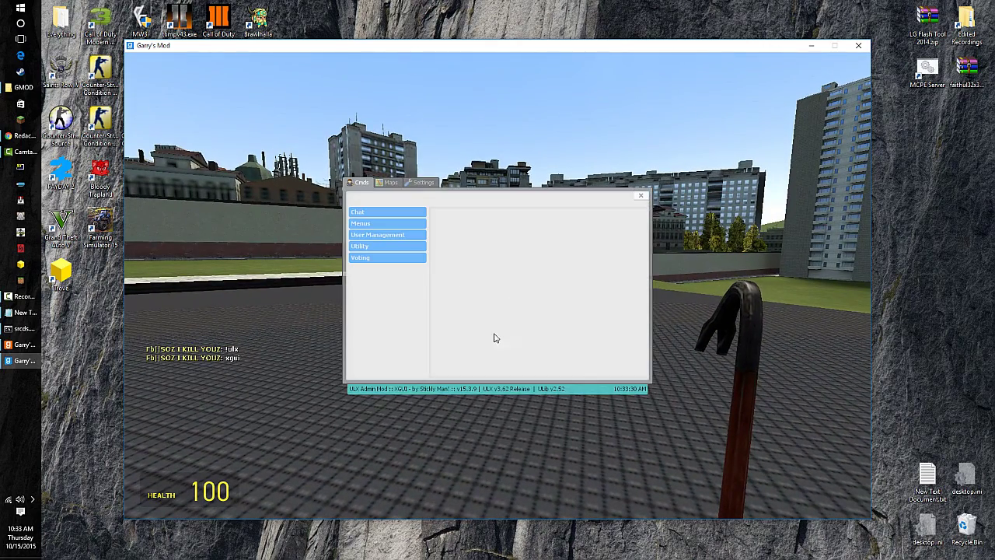
# - Close the ULX menu, enter bind g xgui in the game's developer console, and reopen the ULX menu in the game
pyautogui.press('Escape')
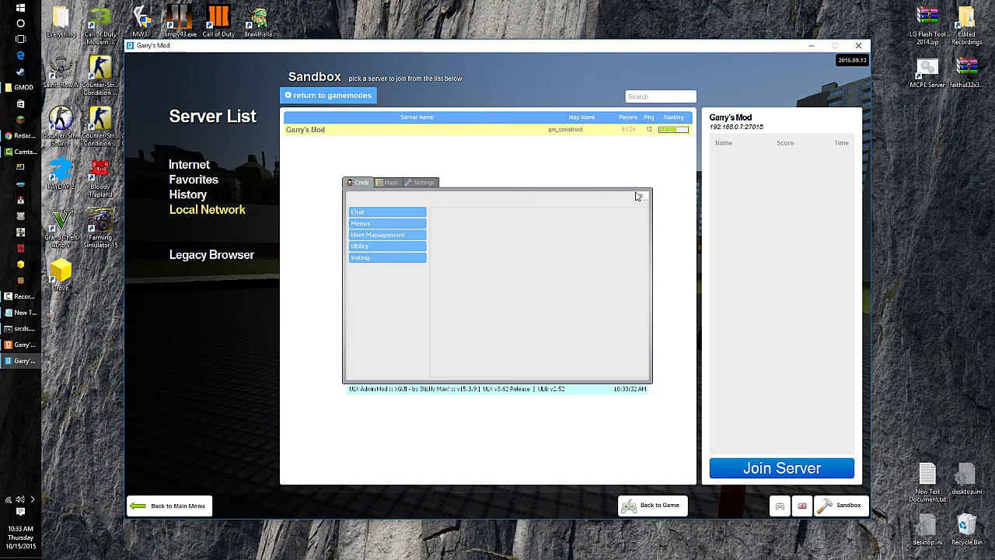
pyautogui.click(642, 198)
pyautogui.press('`')
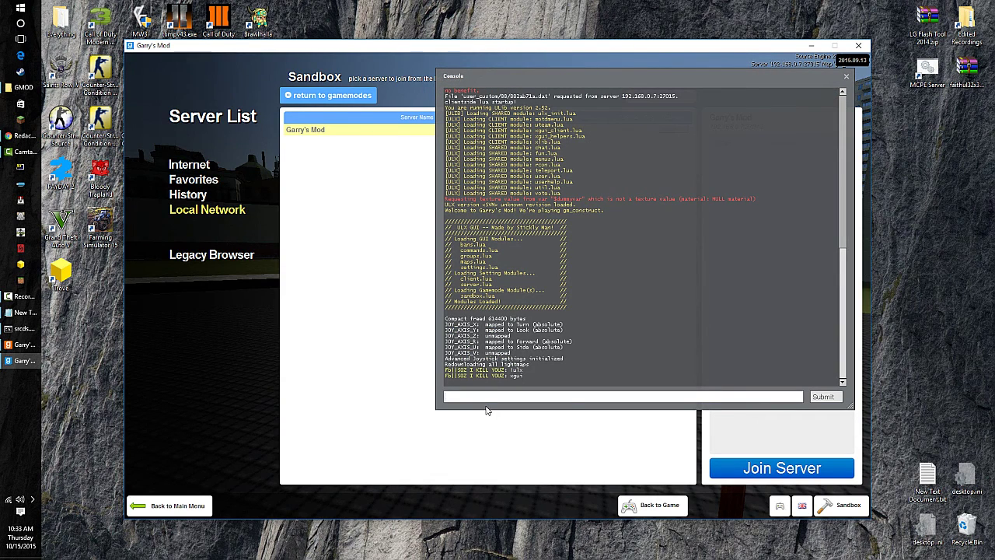
pyautogui.write('bind g xgui')
pyautogui.click(846, 76)
pyautogui.press('Escape')
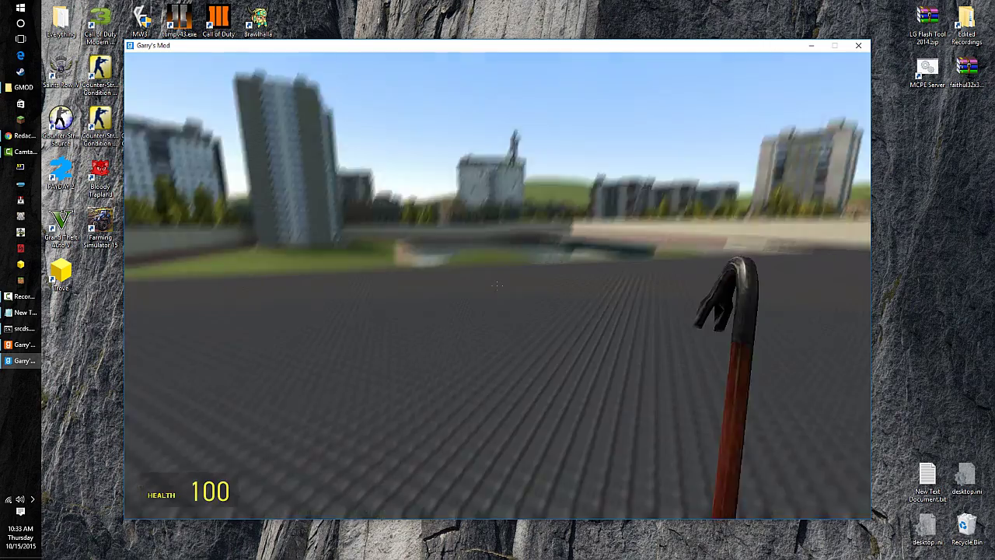
pyautogui.press('F4')
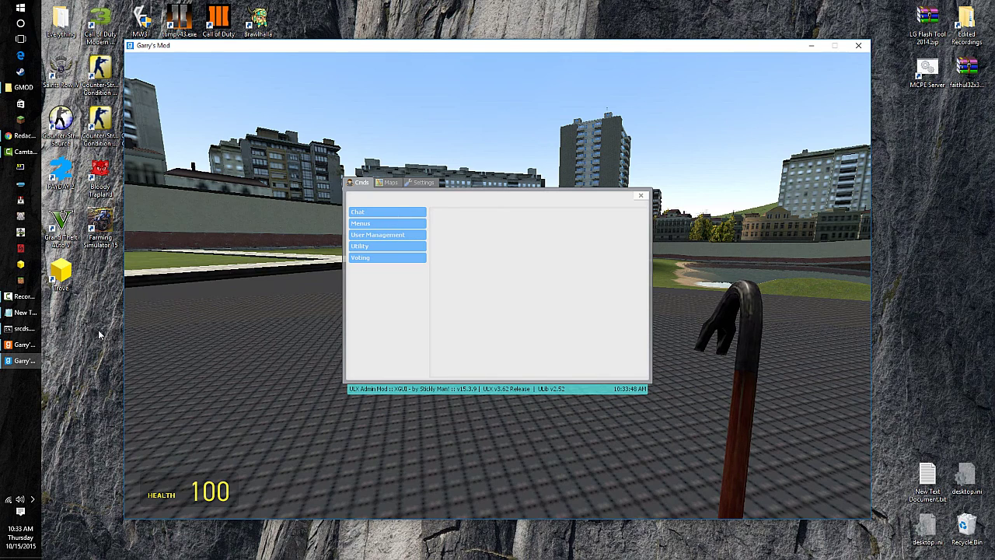
# - Try to add the player to the superadmin group with the ulx adduser command in the dedicated server console
pyautogui.click(24, 345)
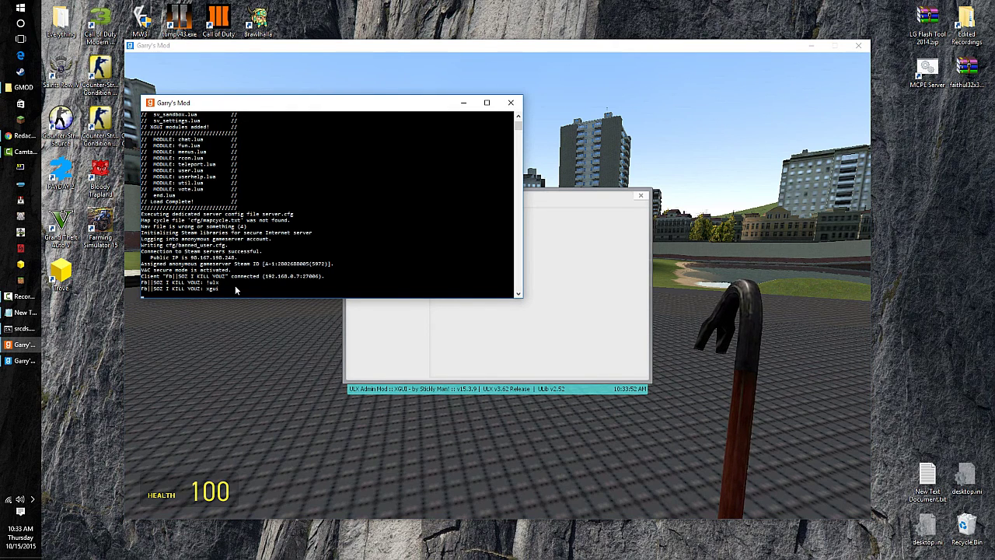
pyautogui.write('ulx add')
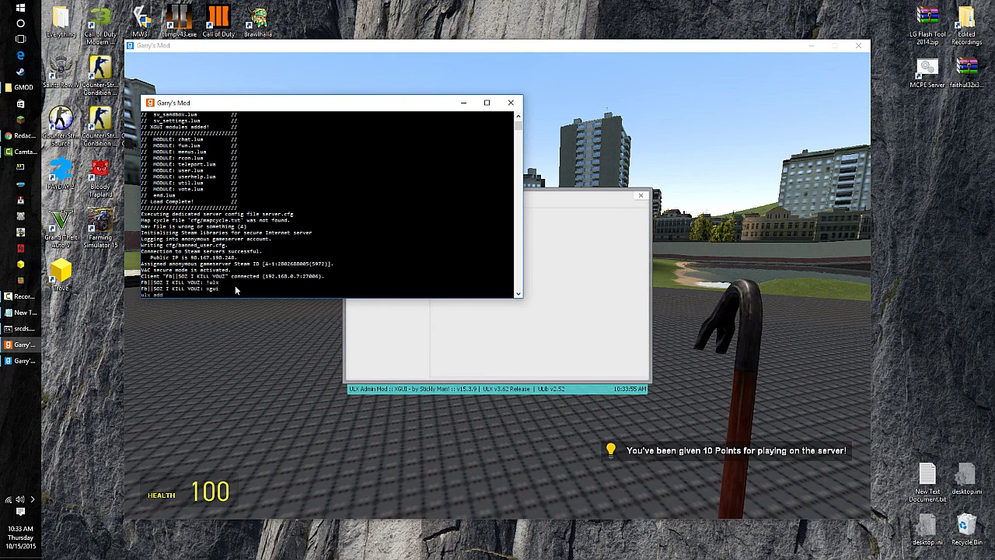
pyautogui.write('us')
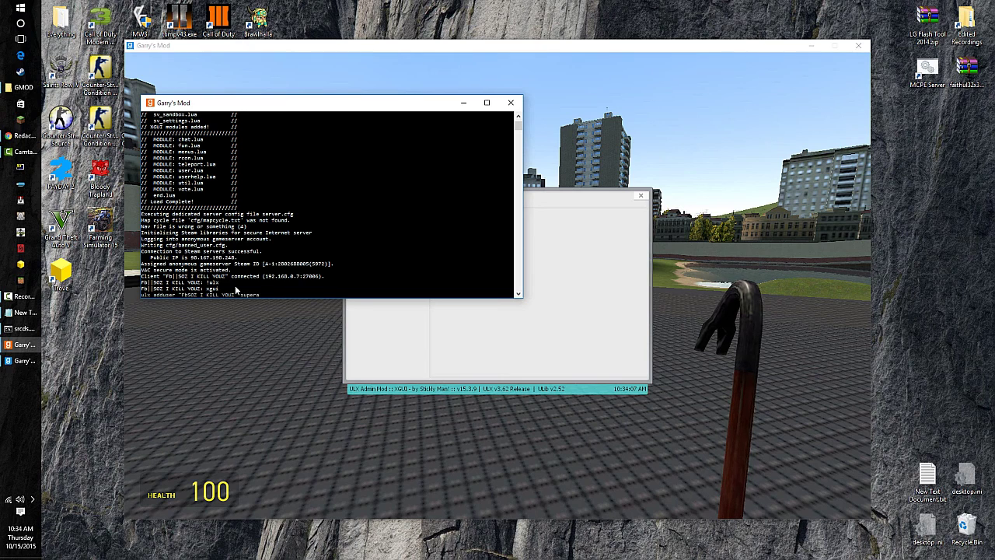
pyautogui.write('dmin')
pyautogui.press('Return')
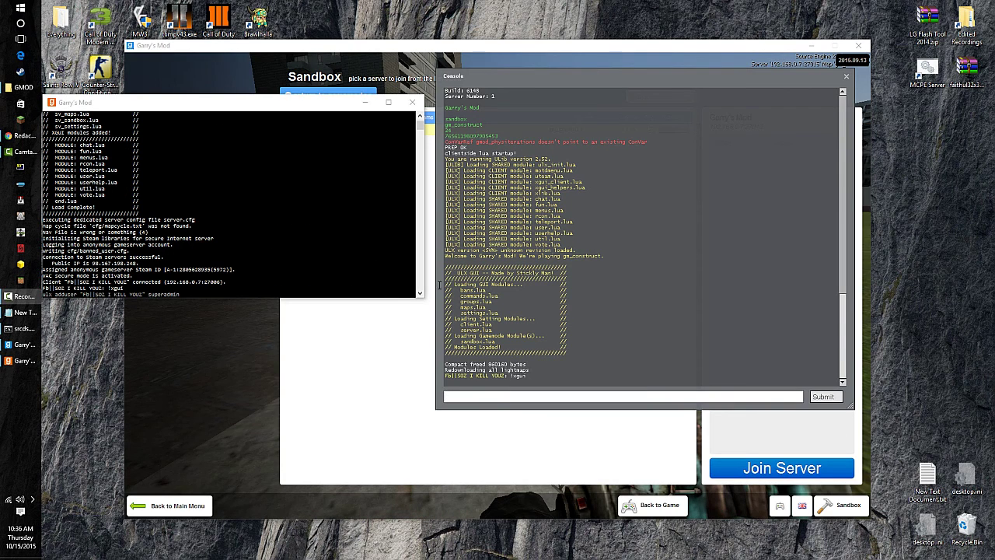
# - Run ulx adduser with the quoted player name and superadmin in the server console, and highlight the resulting line in the game console
pyautogui.click(302, 244)
pyautogui.press('Return')
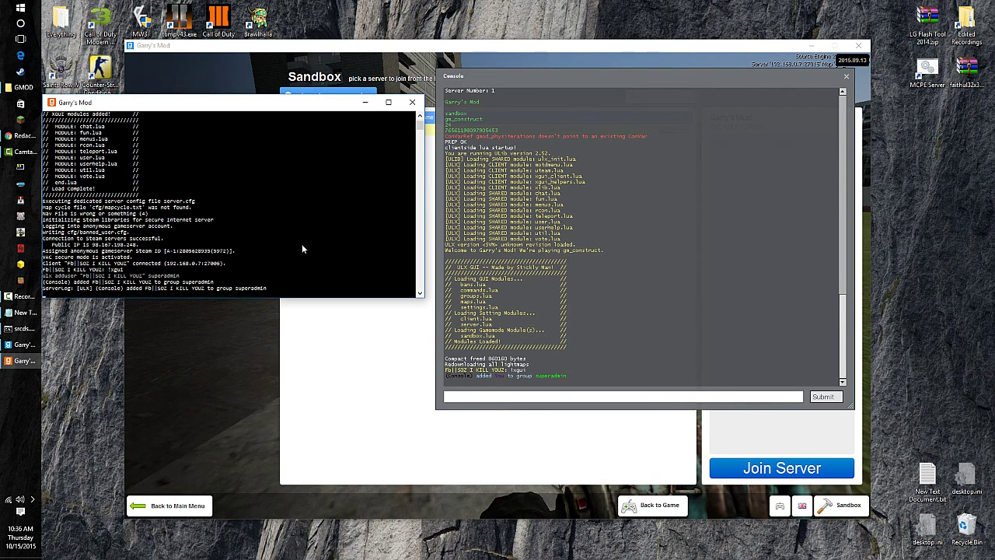
pyautogui.click(445, 376)
pyautogui.moveTo(445, 376); pyautogui.dragTo(575, 379)
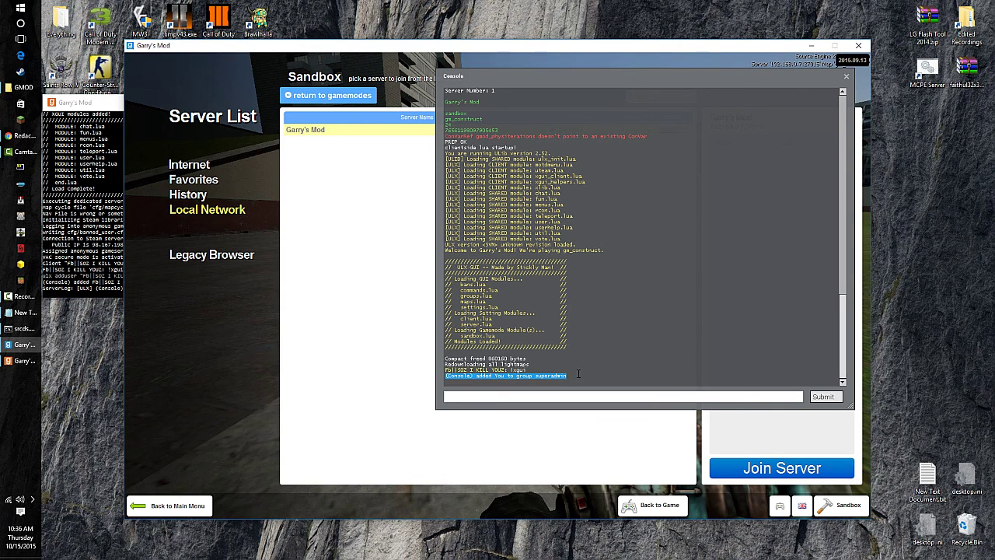
# - Close the developer console, return to the game and open the ULX admin menu with the chat command !xgui
pyautogui.click(738, 120)
pyautogui.click(847, 77)
pyautogui.press('Escape')
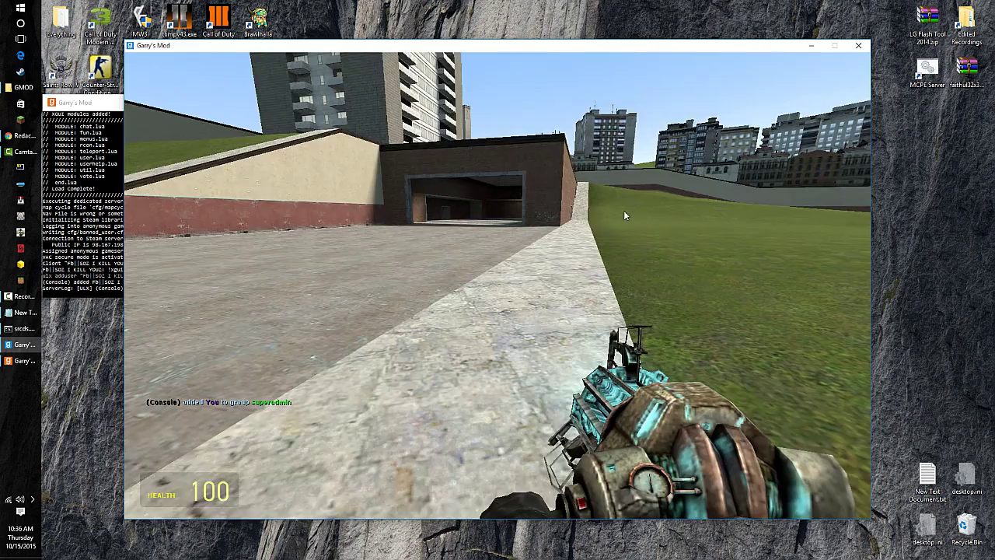
pyautogui.press('y')
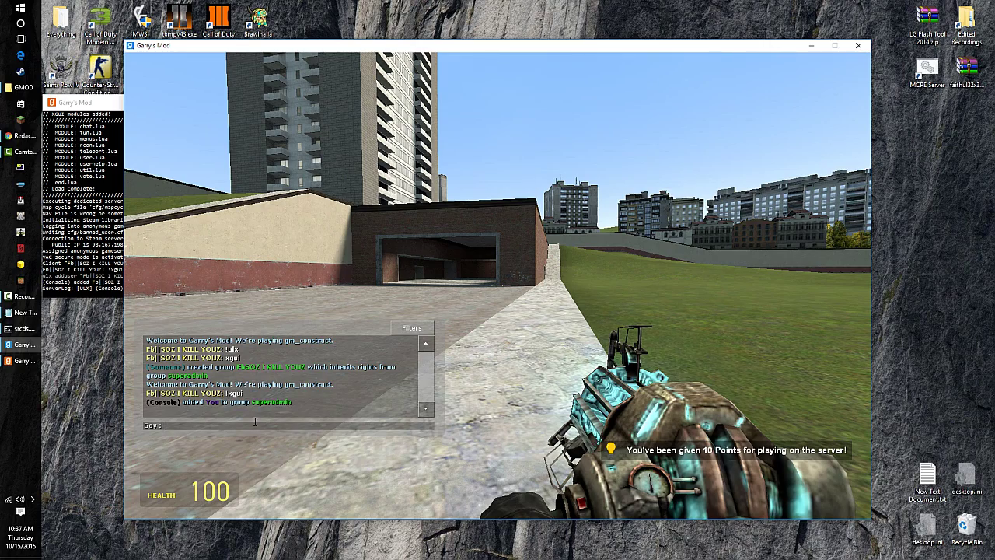
pyautogui.write('!xgui')
pyautogui.press('Return')
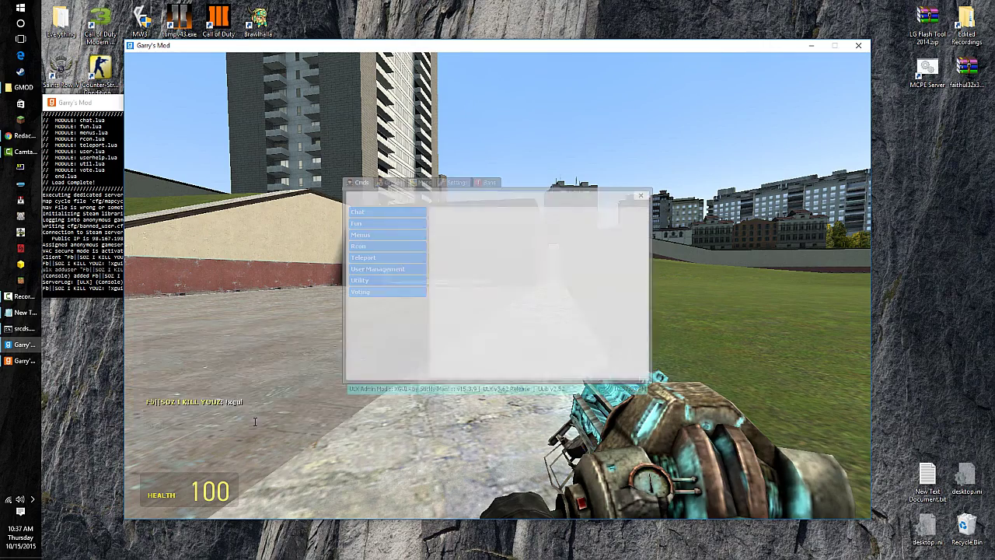
# - Look through the Rcon and Teleport command categories in the ULX menu
pyautogui.click(373, 247)
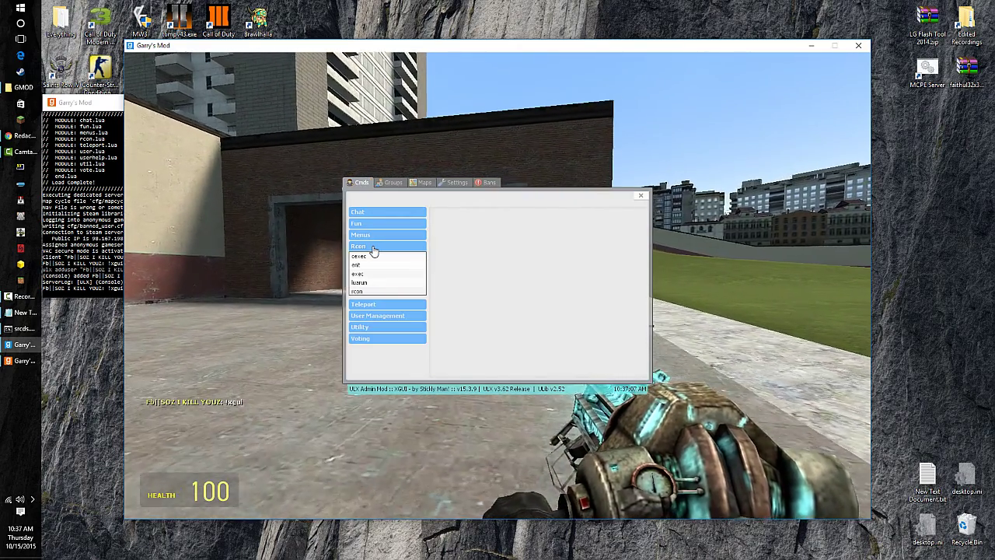
pyautogui.click(374, 248)
pyautogui.click(375, 259)
pyautogui.click(376, 258)
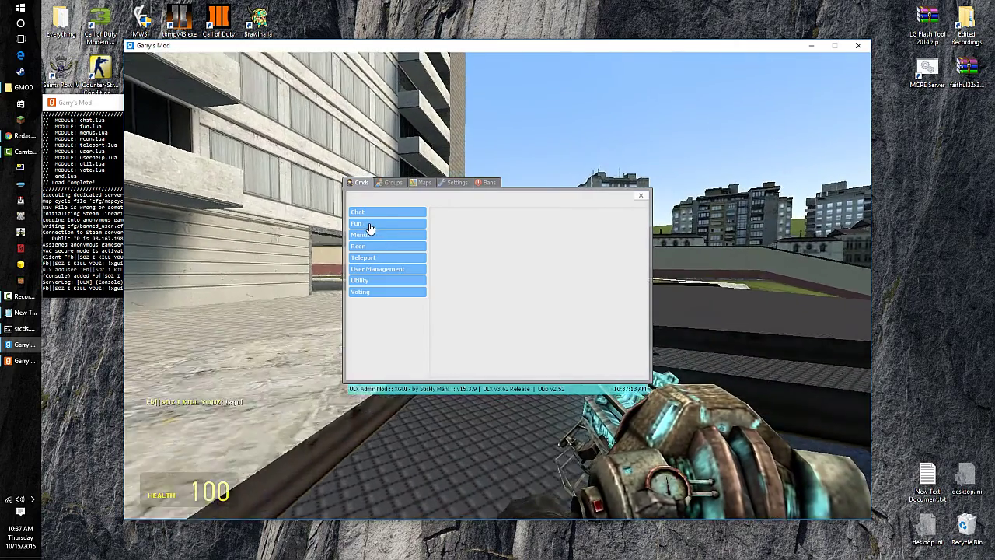
pyautogui.click(368, 224)
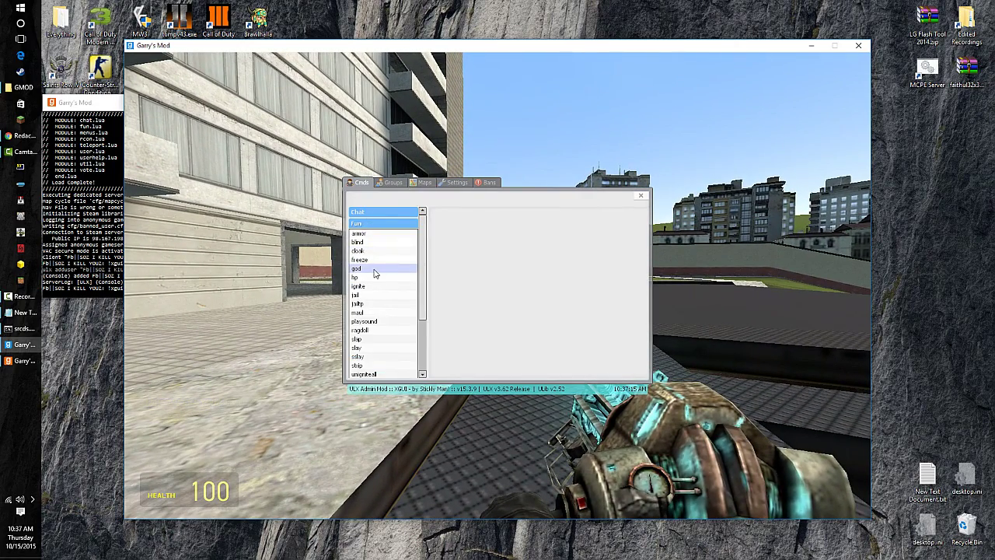
pyautogui.click(372, 278)
pyautogui.click(471, 224)
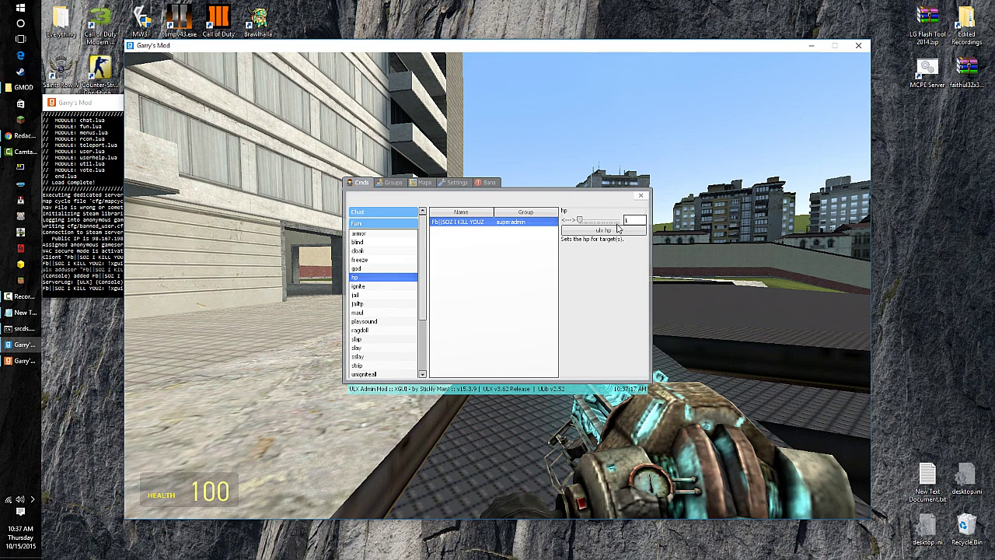
pyautogui.moveTo(579, 220); pyautogui.dragTo(614, 226)
pyautogui.click(612, 231)
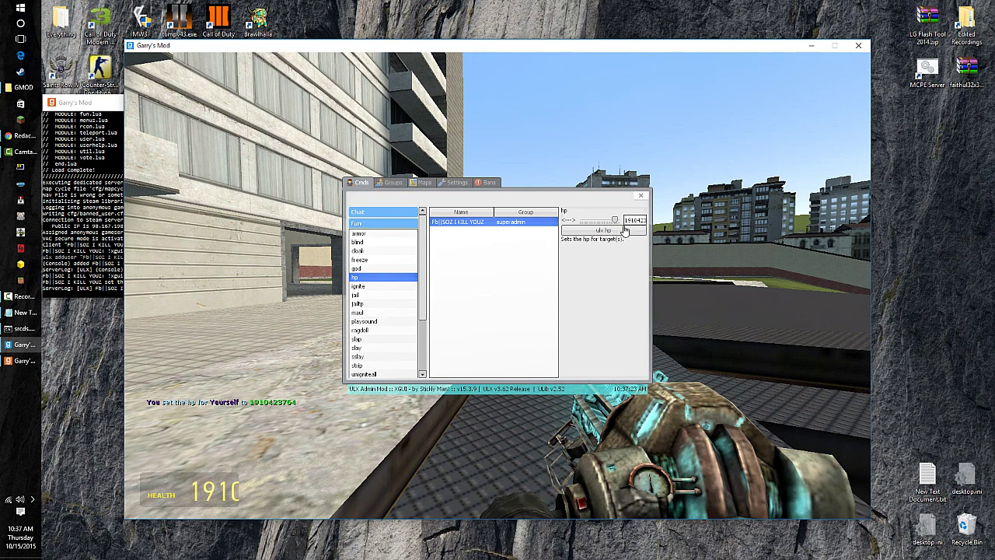
# - Set the player's health to 111, 1 and finally 100 with the ulx hp command, applying each value
pyautogui.doubleClick(644, 216)
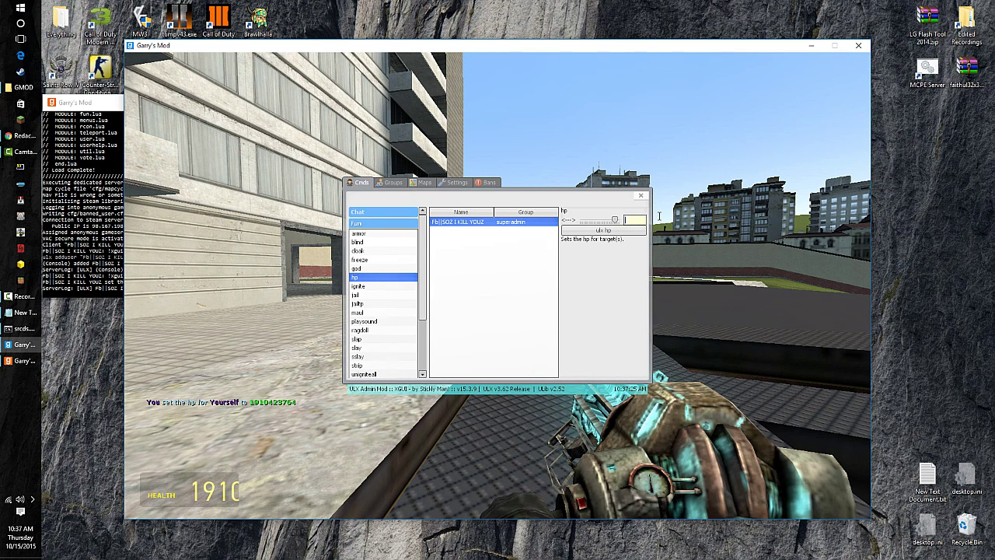
pyautogui.write('111')
pyautogui.click(631, 234)
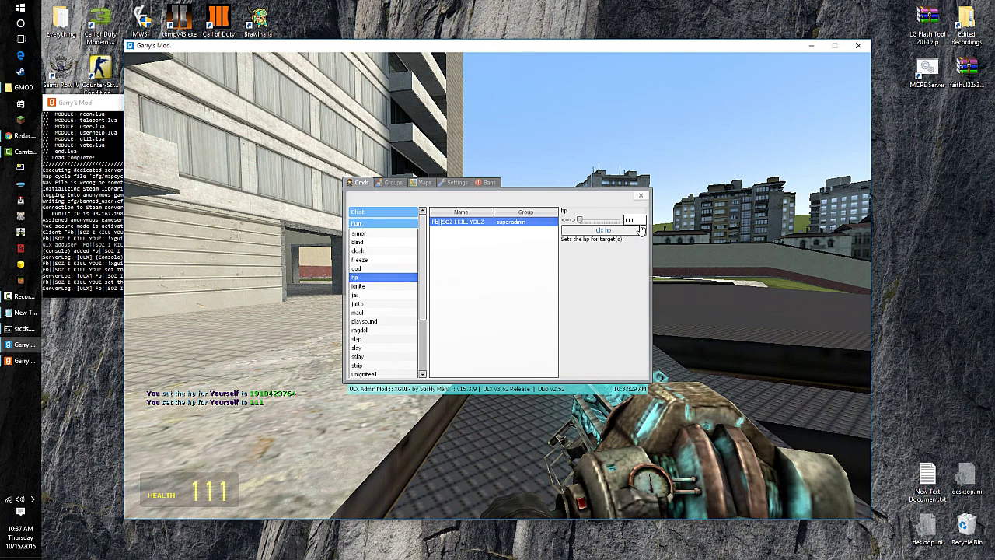
pyautogui.click(626, 222)
pyautogui.write('1')
pyautogui.click(629, 231)
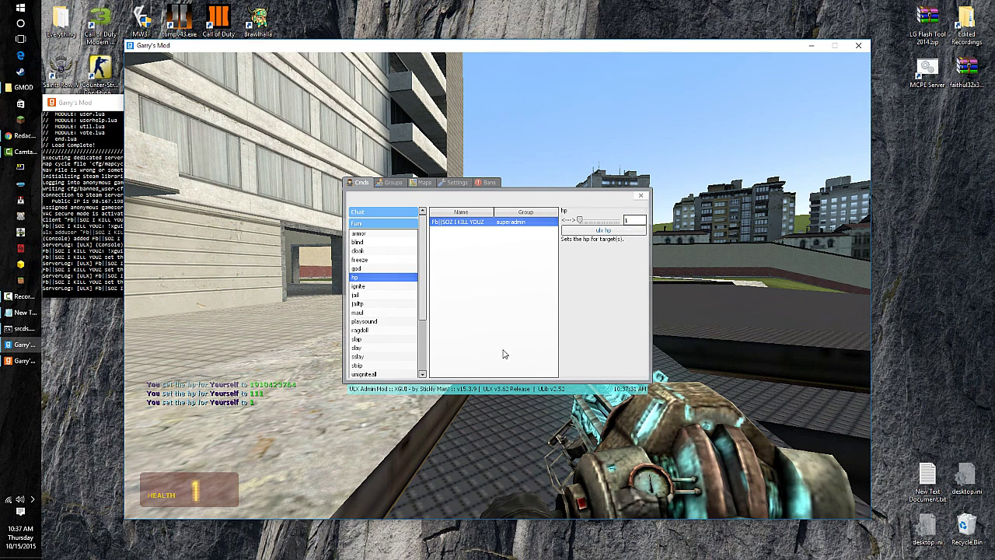
pyautogui.click(634, 220)
pyautogui.write('00')
pyautogui.press('Return')
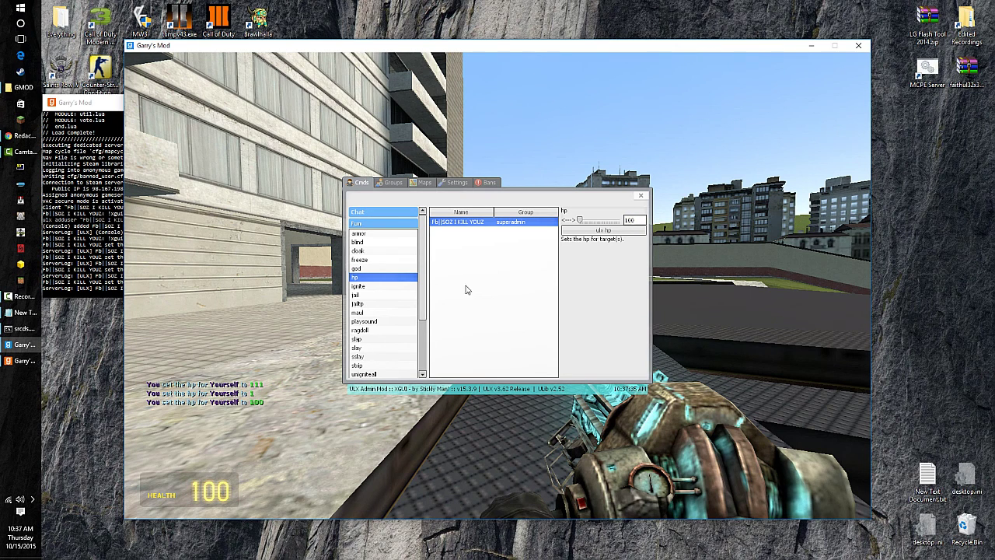
# - Run the ulx maul command from the Fun category on the player's own character
pyautogui.click(386, 287)
pyautogui.click(374, 295)
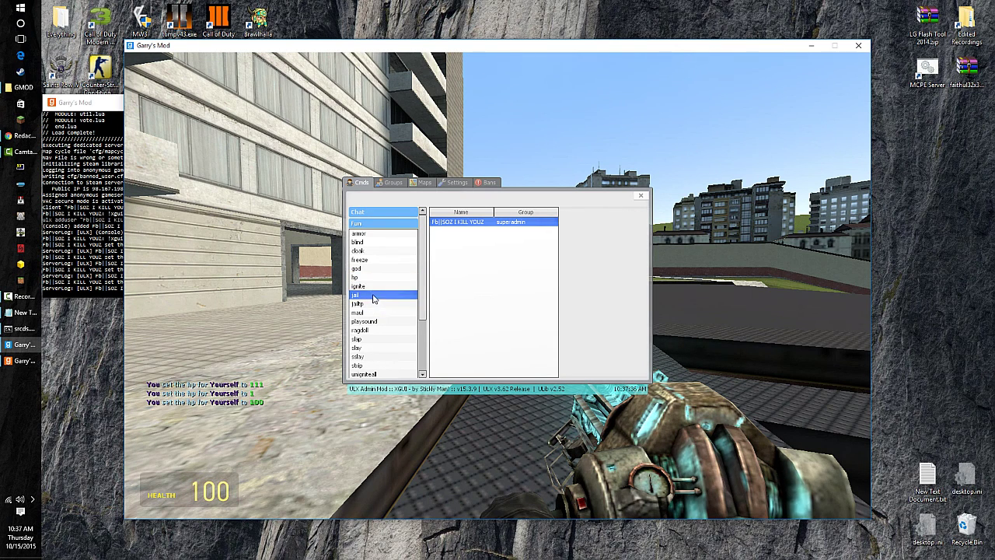
pyautogui.click(370, 303)
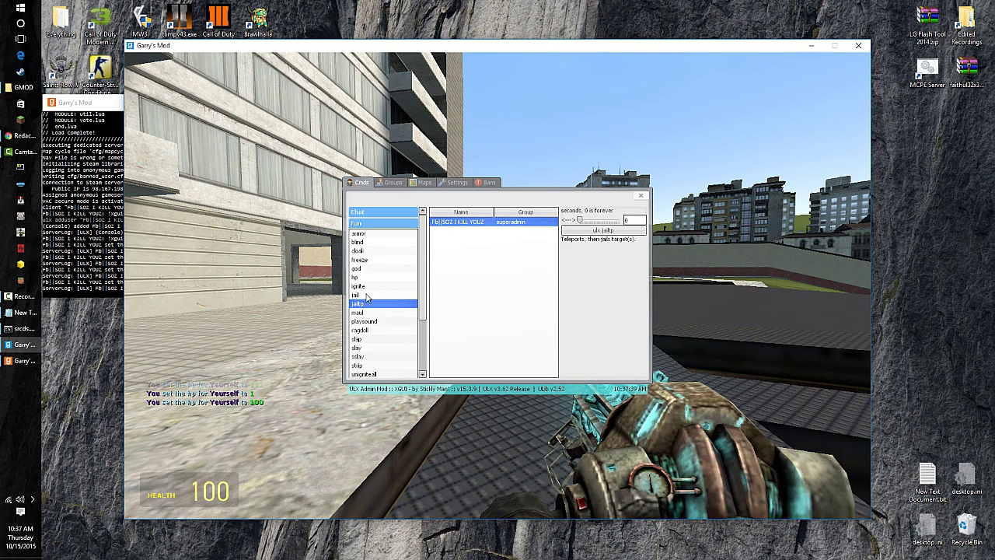
pyautogui.click(370, 313)
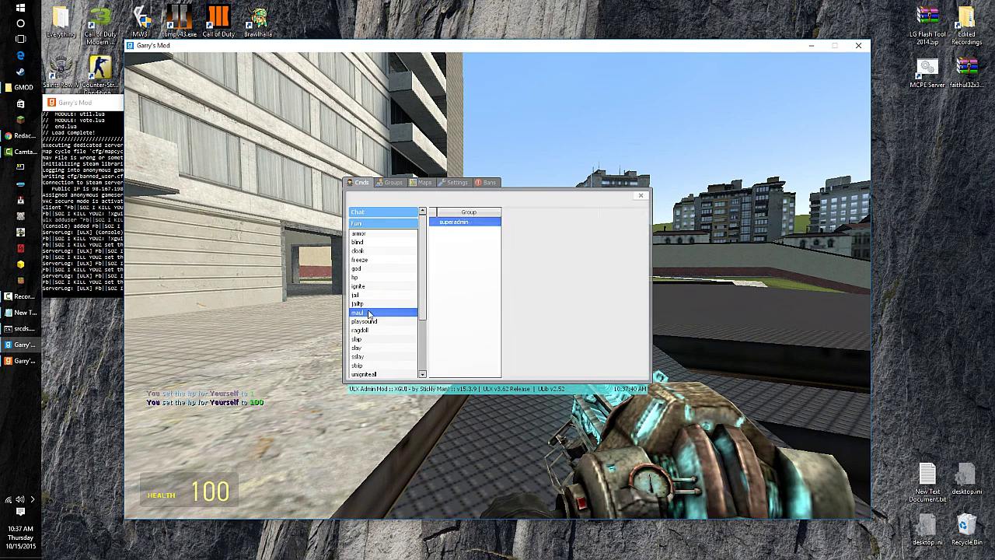
pyautogui.click(591, 214)
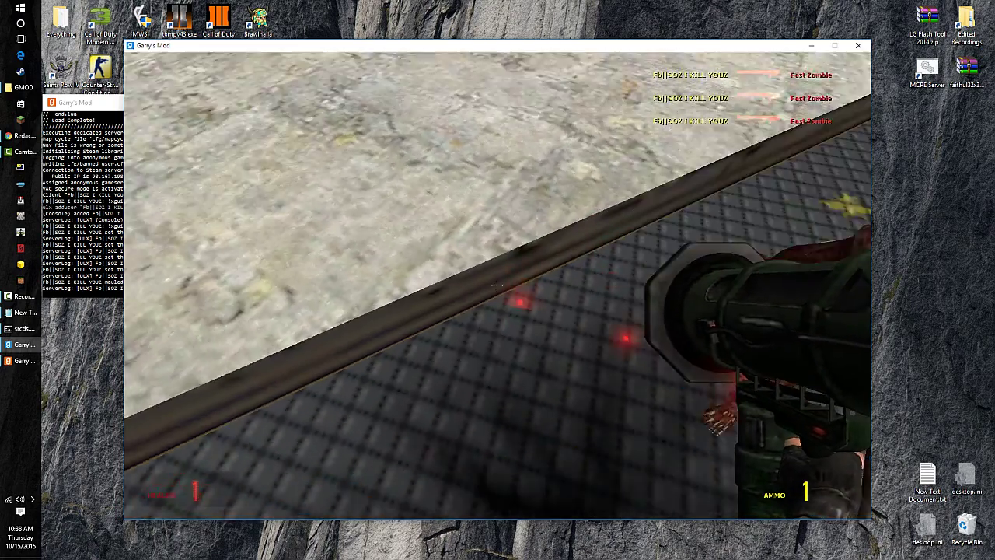
# - Fire the RPG at the ground and respawn, heading toward the brick garage with the crowbar
pyautogui.click(498, 287)
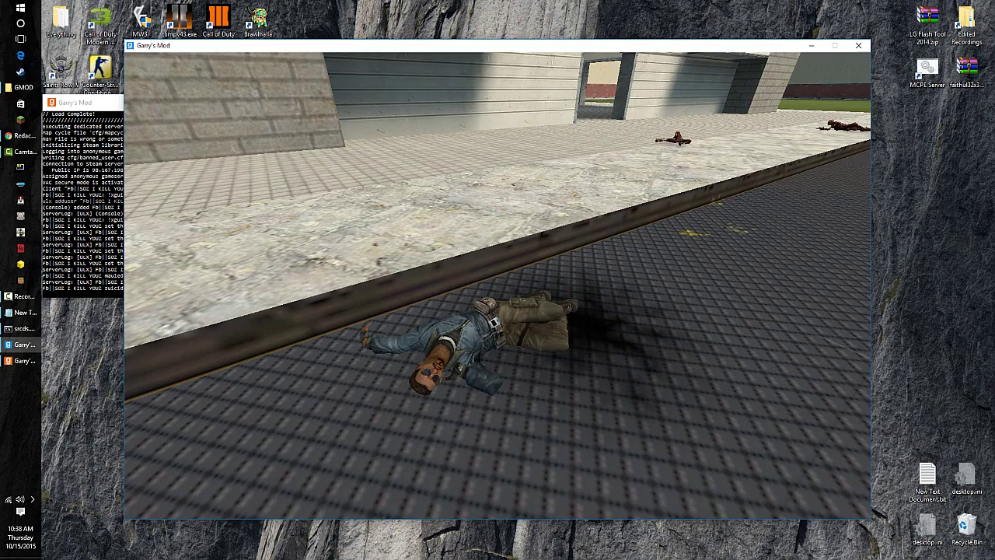
pyautogui.press('space')
pyautogui.press('w')
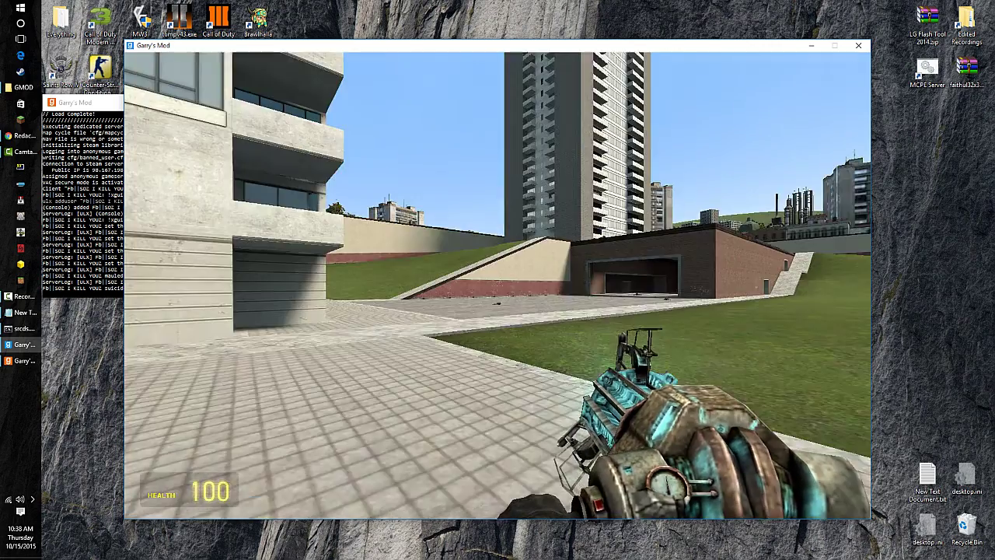
pyautogui.press('1')
pyautogui.press('w')
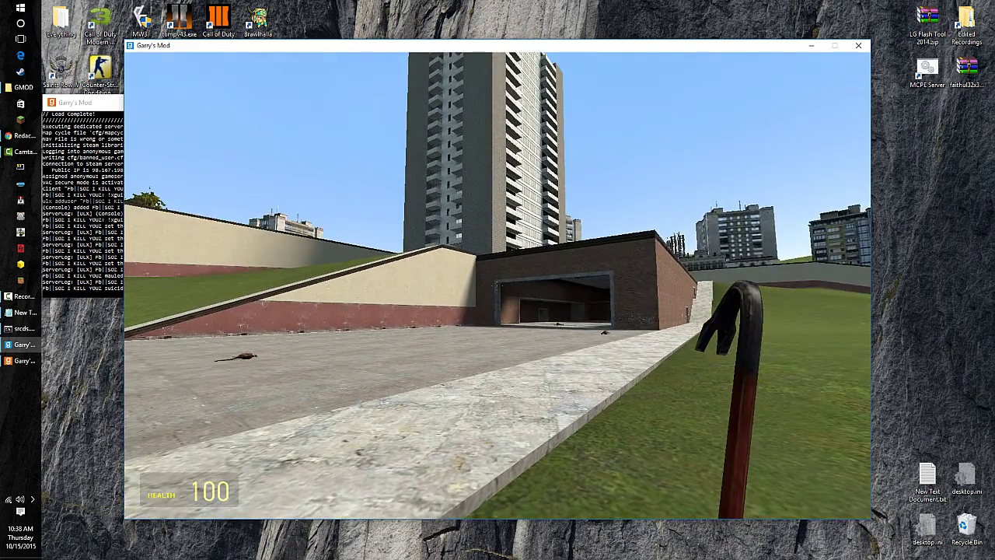
# - Reopen the ULX menu and run the unigniteall command to extinguish all players and entities
pyautogui.press('x')
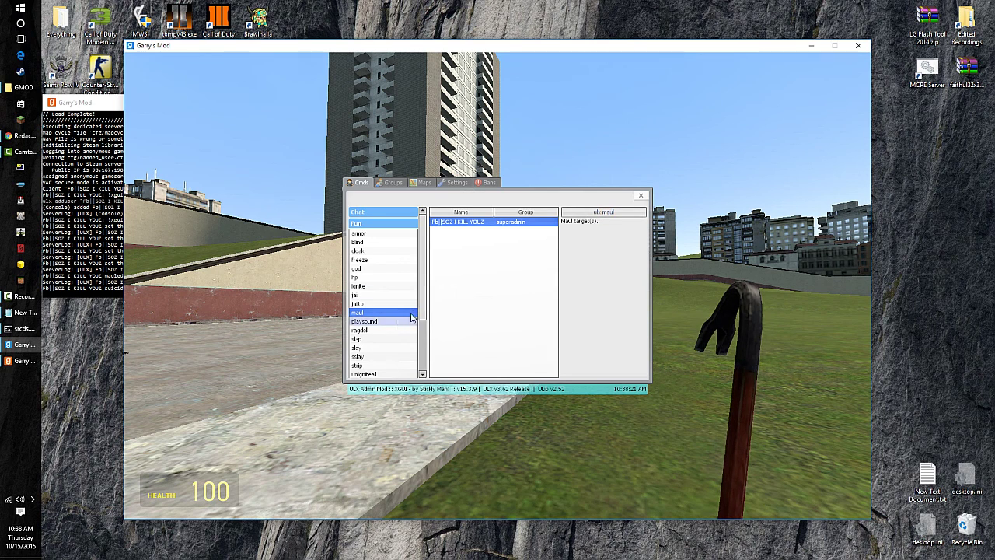
pyautogui.moveTo(422, 311); pyautogui.dragTo(421, 334)
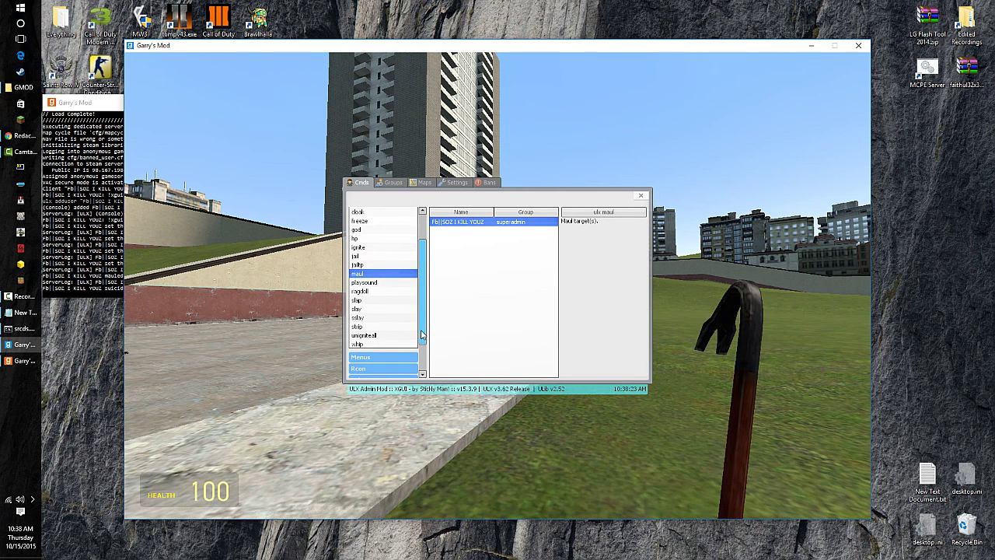
pyautogui.click(377, 335)
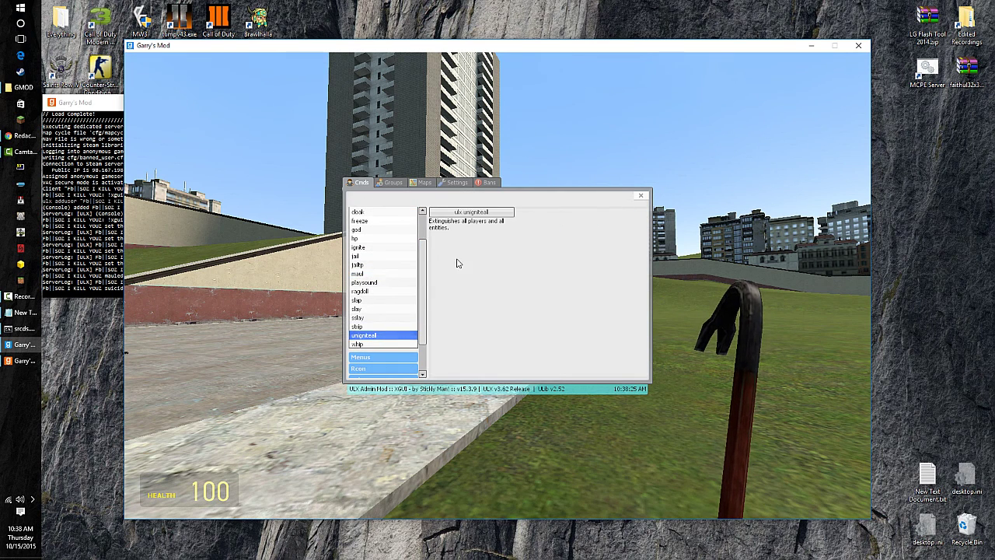
pyautogui.click(470, 216)
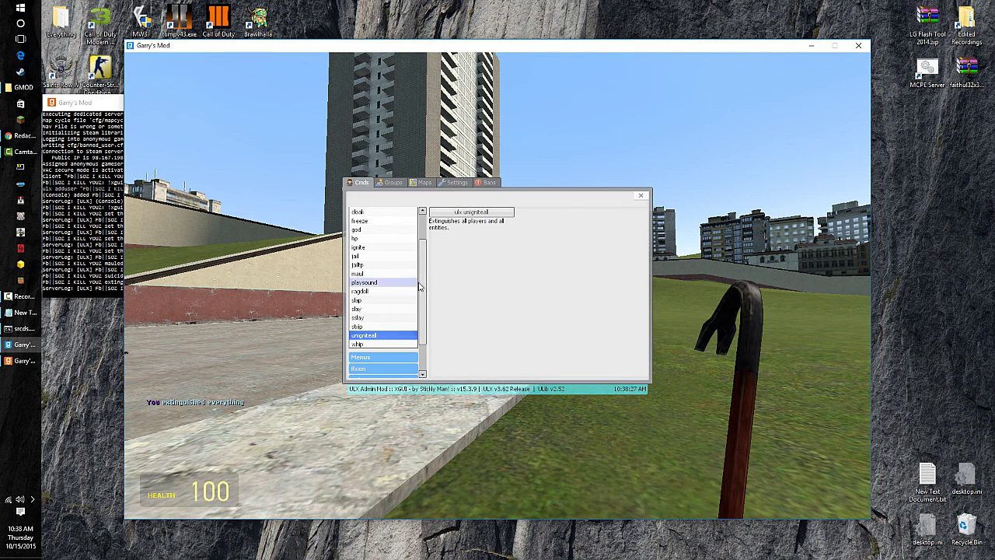
# - Ignite the player's own character for 300 seconds with ulx ignite and extinguish it with ulx unignite
pyautogui.scroll(4, 400, 273)
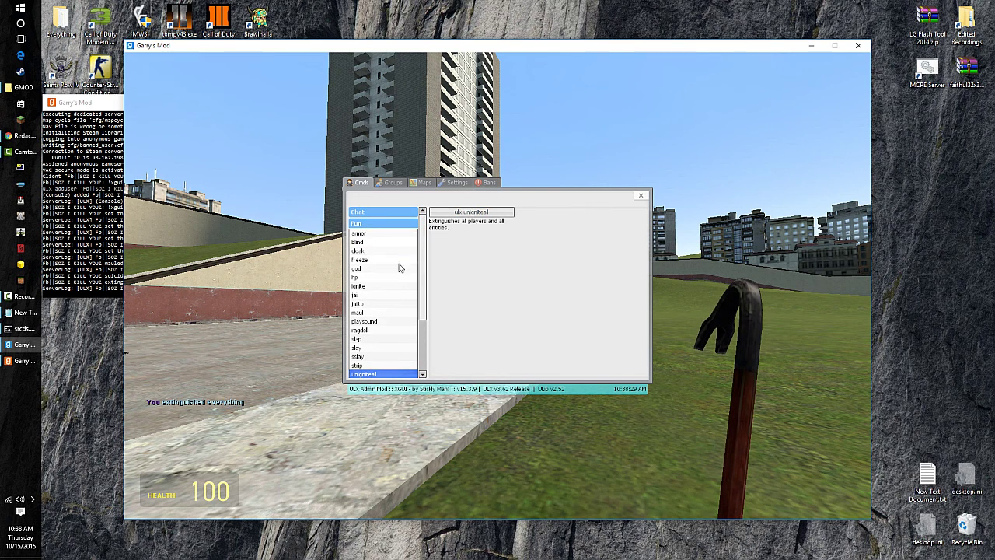
pyautogui.click(397, 286)
pyautogui.click(452, 224)
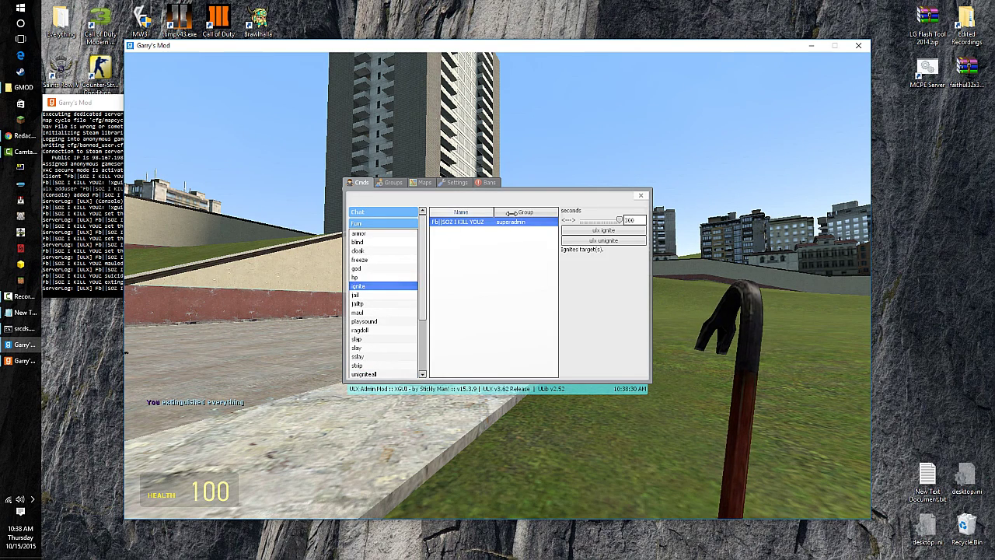
pyautogui.click(596, 233)
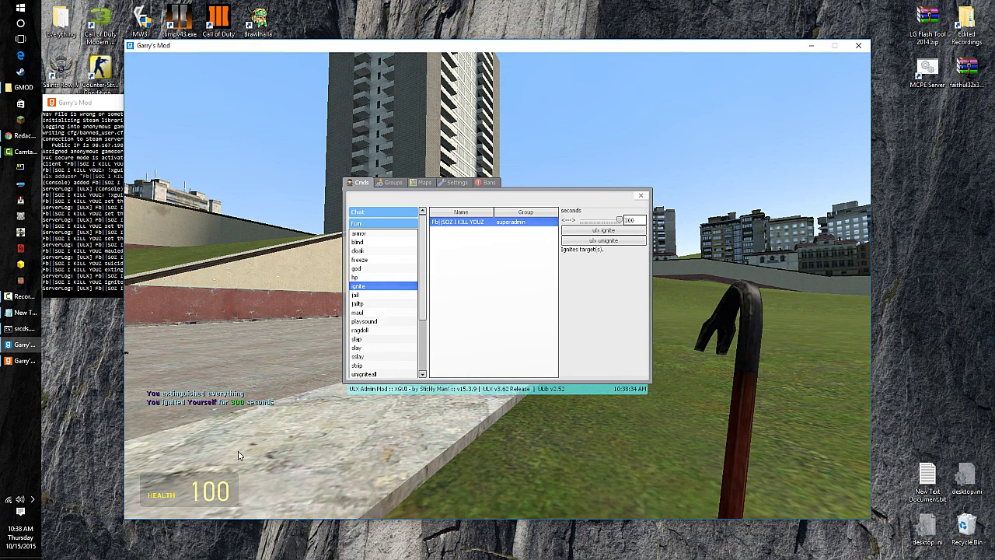
pyautogui.click(622, 241)
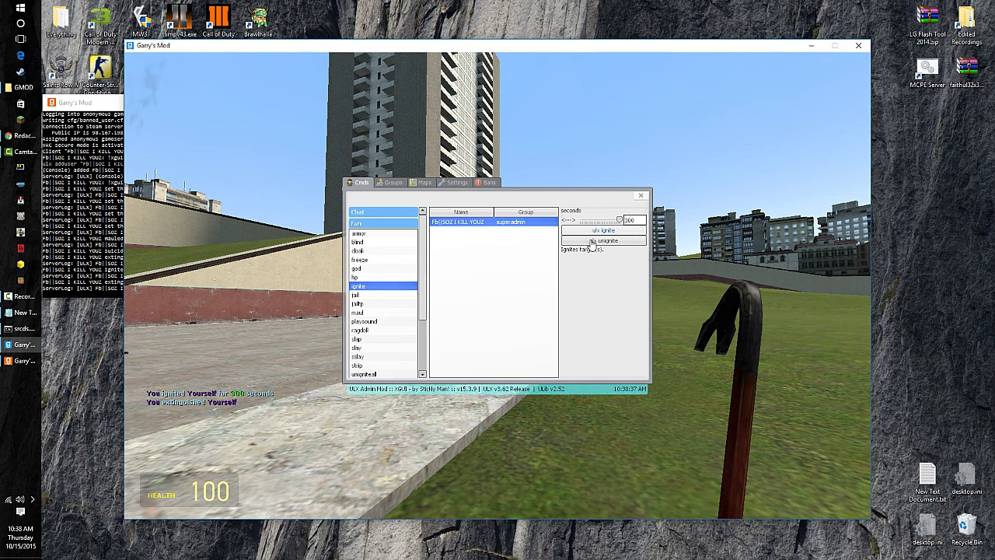
# - Set the player's own armor to 255 with the ulx armor command
pyautogui.click(384, 242)
pyautogui.click(392, 234)
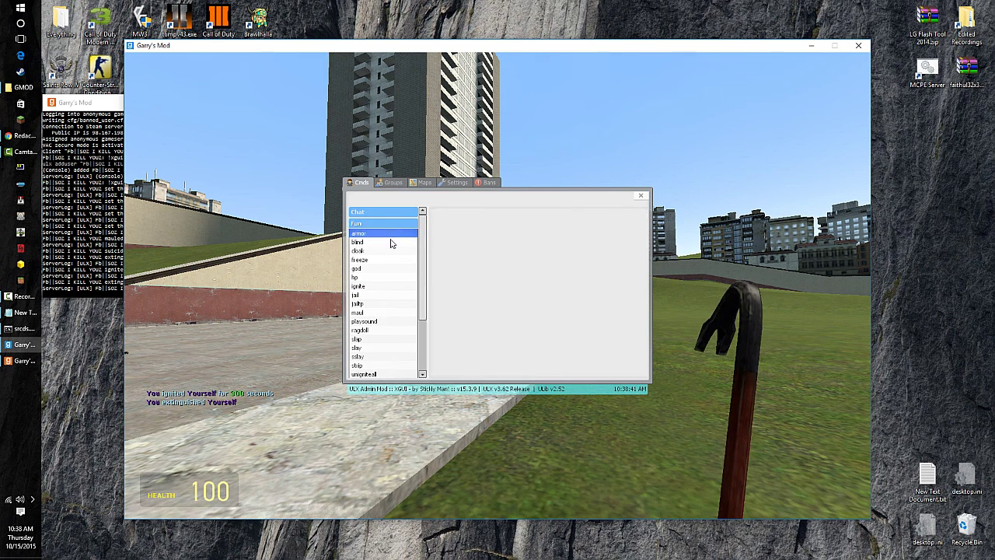
pyautogui.click(390, 240)
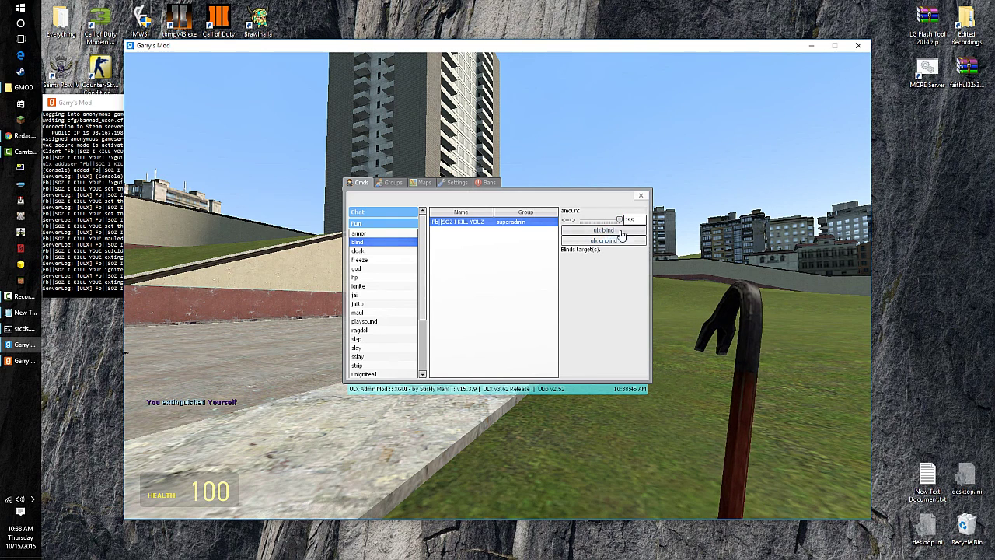
pyautogui.click(390, 233)
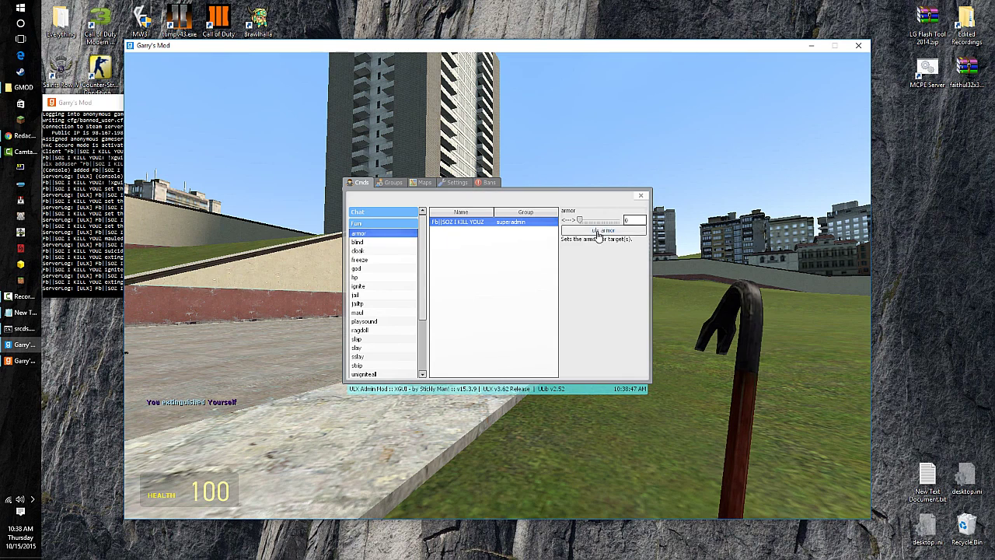
pyautogui.moveTo(599, 222); pyautogui.dragTo(620, 221)
pyautogui.click(603, 230)
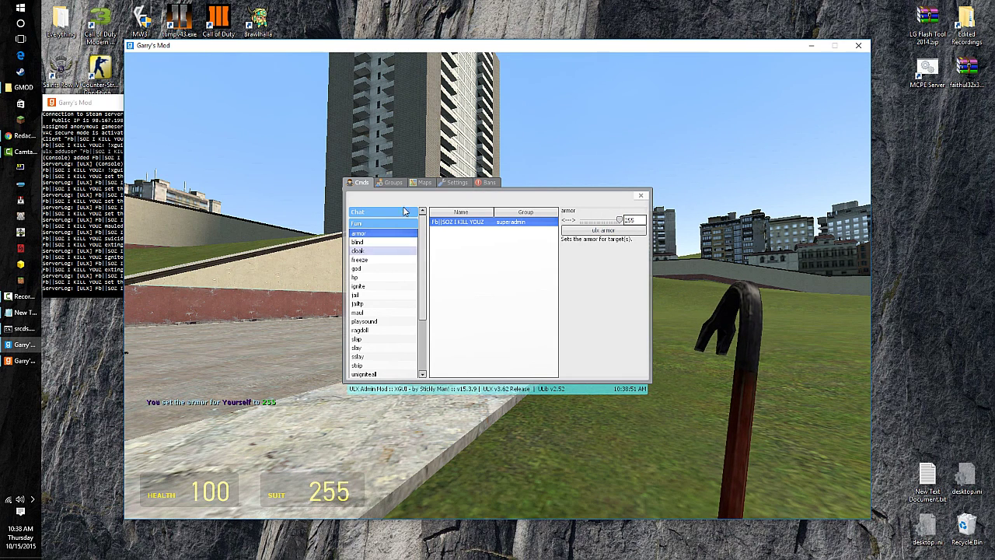
# - Cloak and uncloak the player's own character, and return to the game with the ULX menu closed
pyautogui.click(390, 252)
pyautogui.click(595, 232)
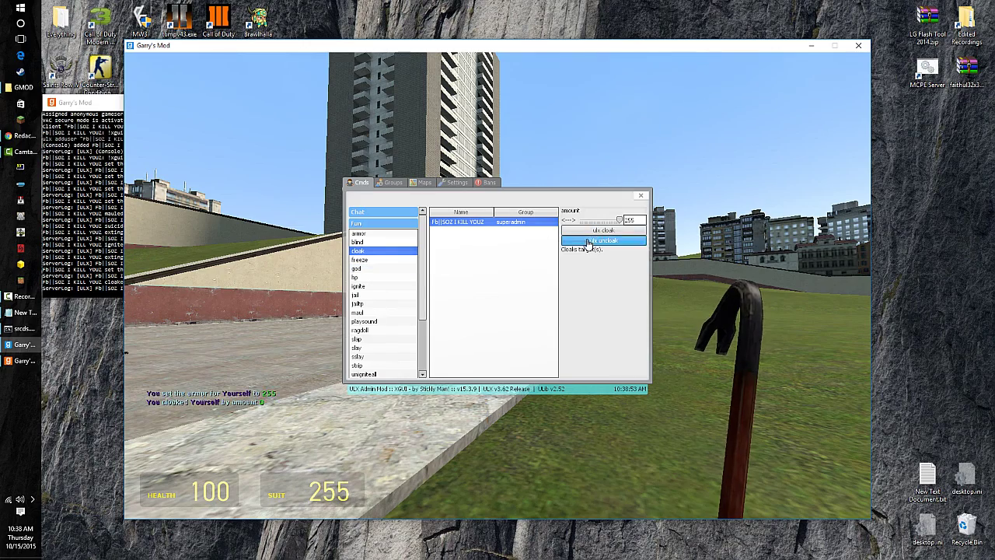
pyautogui.press('Escape')
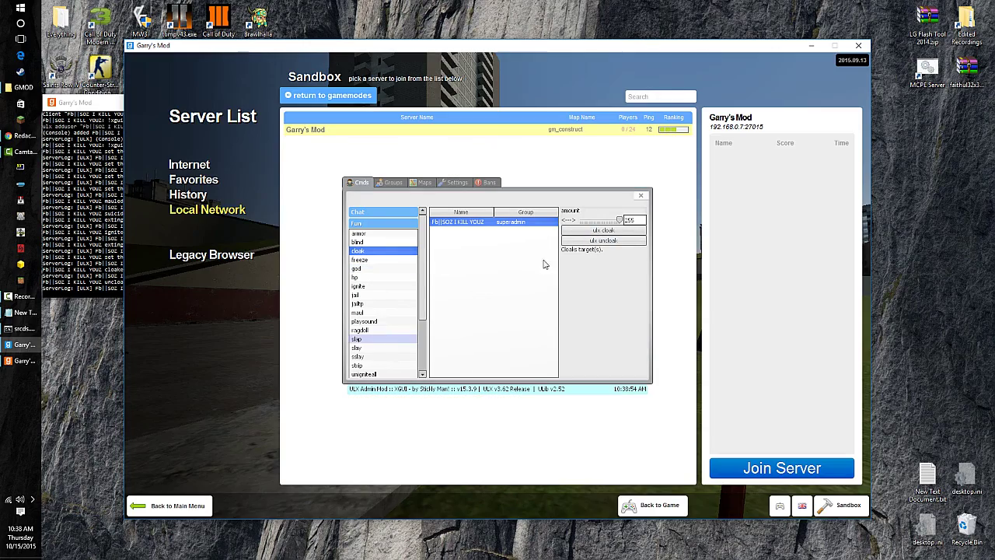
pyautogui.click(641, 196)
pyautogui.press('Escape')
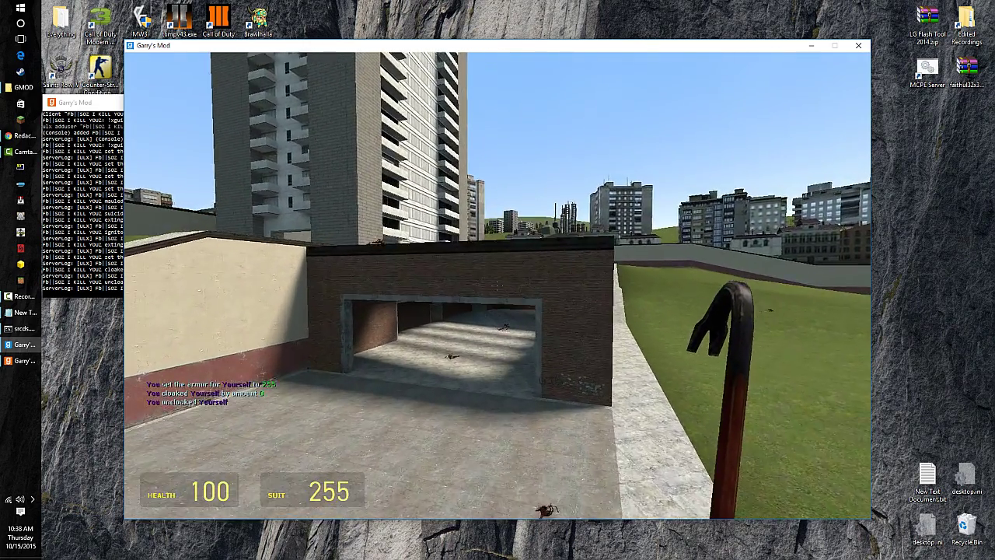
# - Open the PointShop and set the player's own points to 1000000 from its admin player list
pyautogui.press('w')
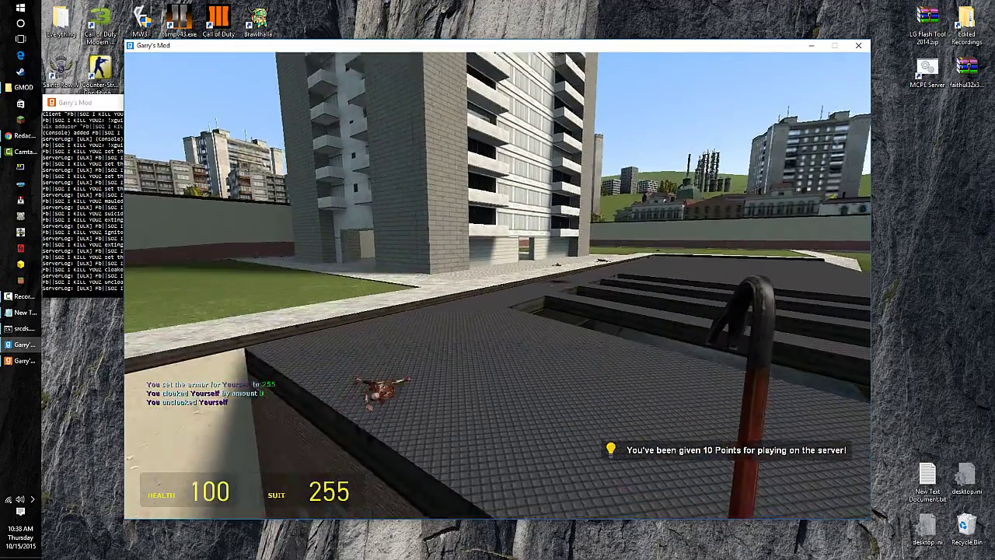
pyautogui.press('w')
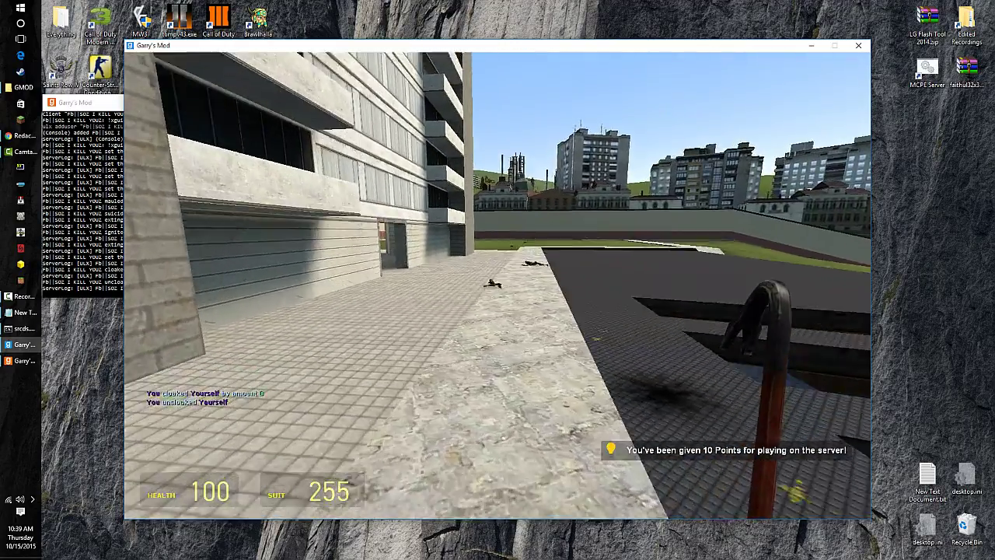
pyautogui.press('F3')
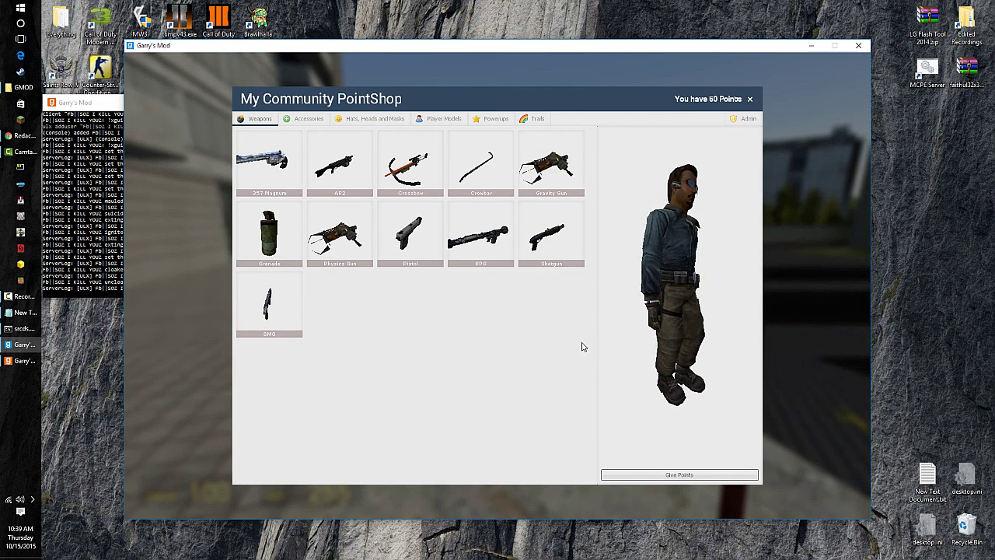
pyautogui.click(735, 122)
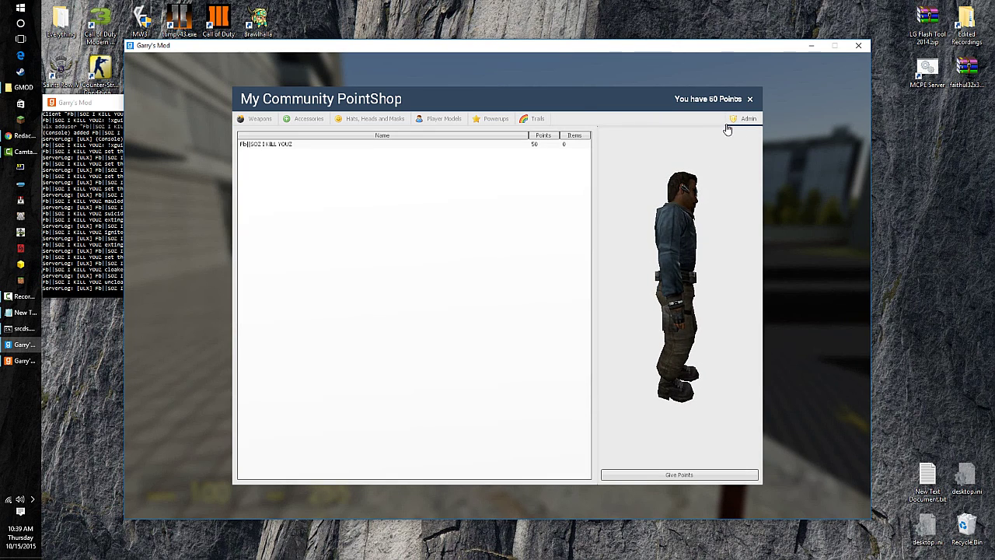
pyautogui.rightClick(535, 146)
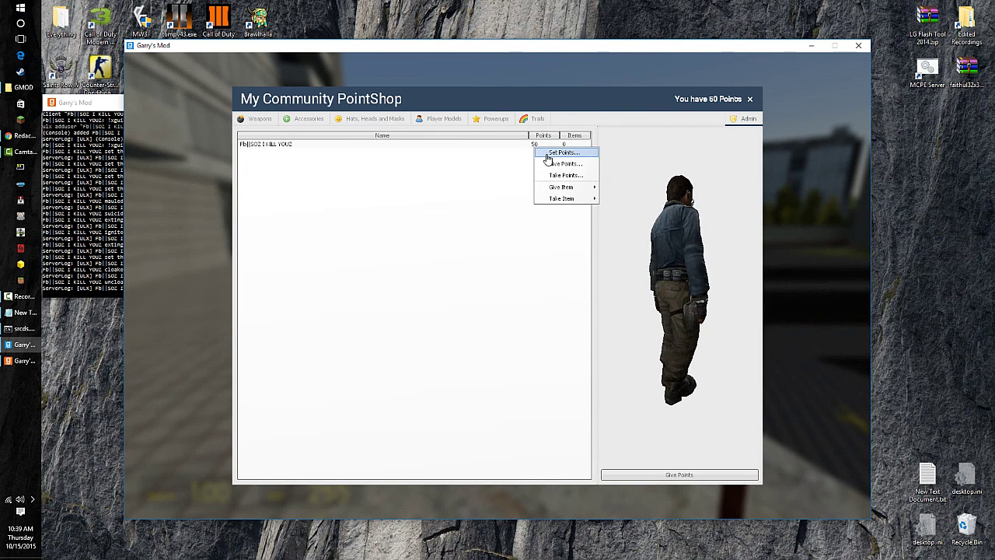
pyautogui.click(555, 155)
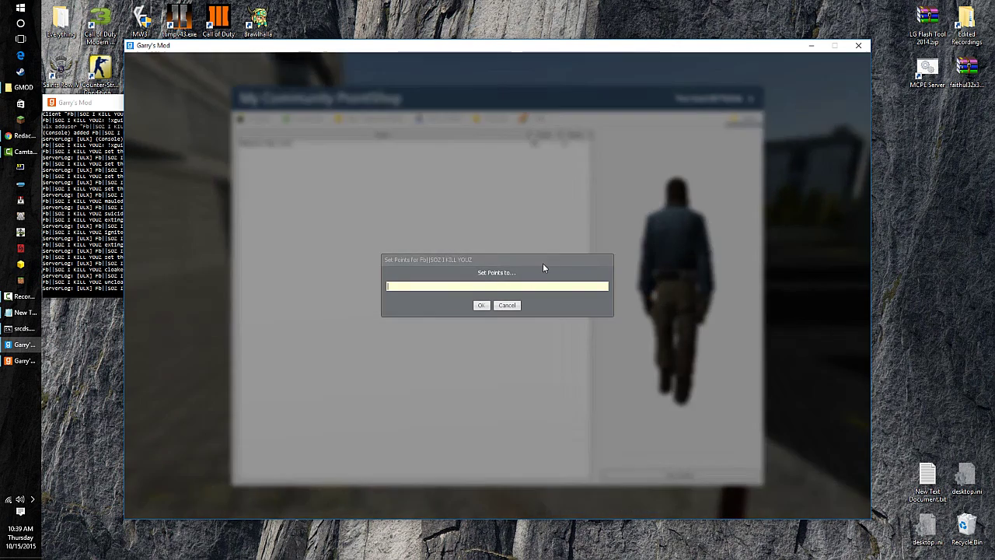
pyautogui.write('1000000')
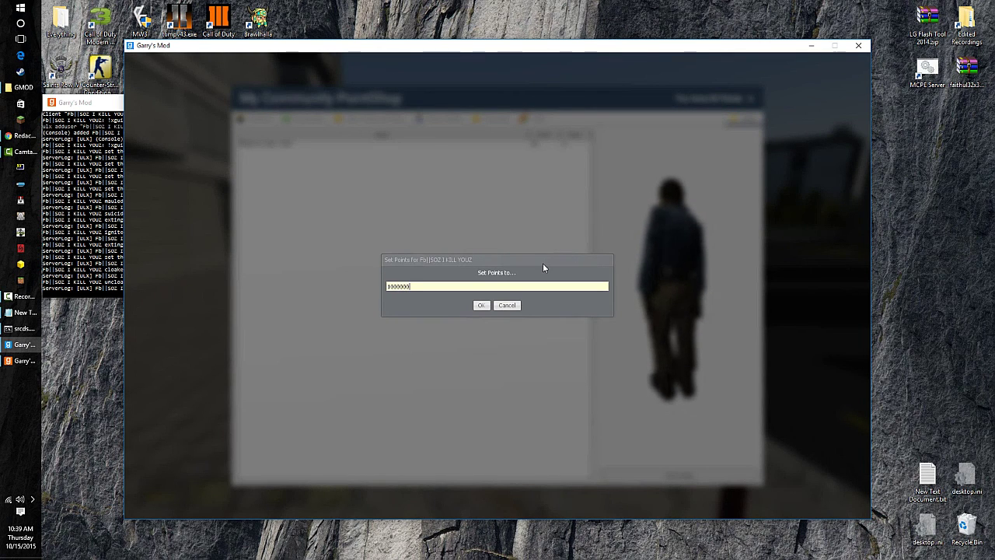
pyautogui.click(482, 305)
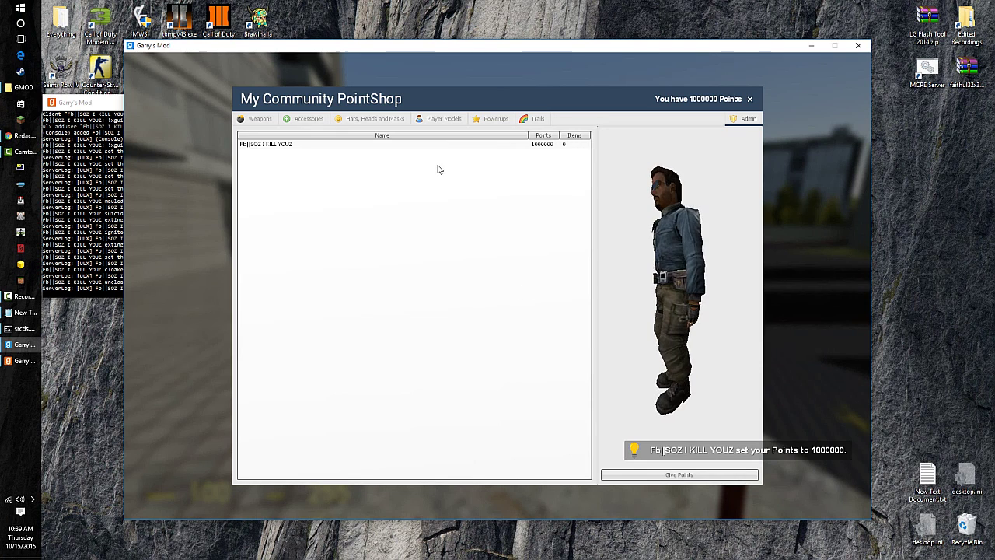
# - Buy the Super Size powerup in the PointShop and check the options available for the owned item
pyautogui.click(489, 120)
pyautogui.click(437, 120)
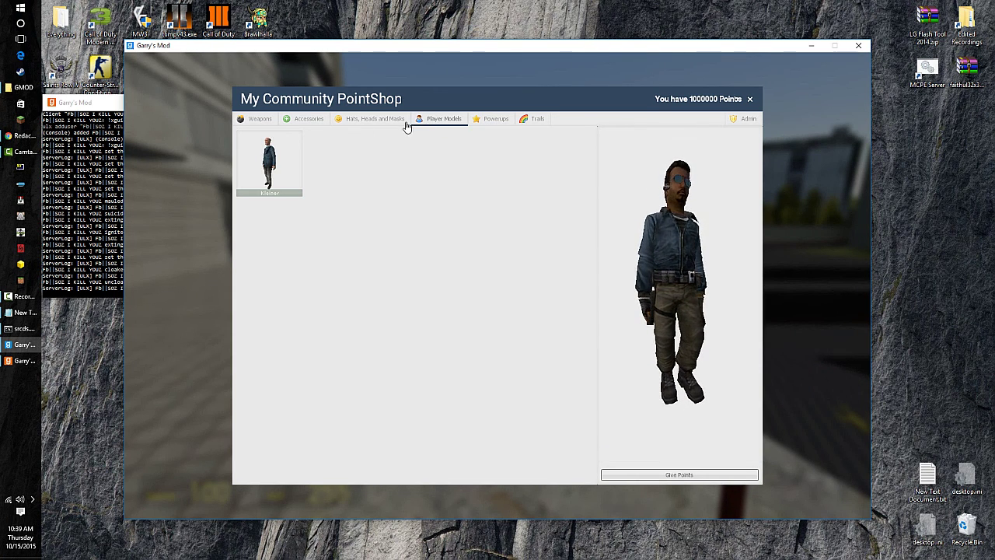
pyautogui.click(495, 123)
pyautogui.click(272, 173)
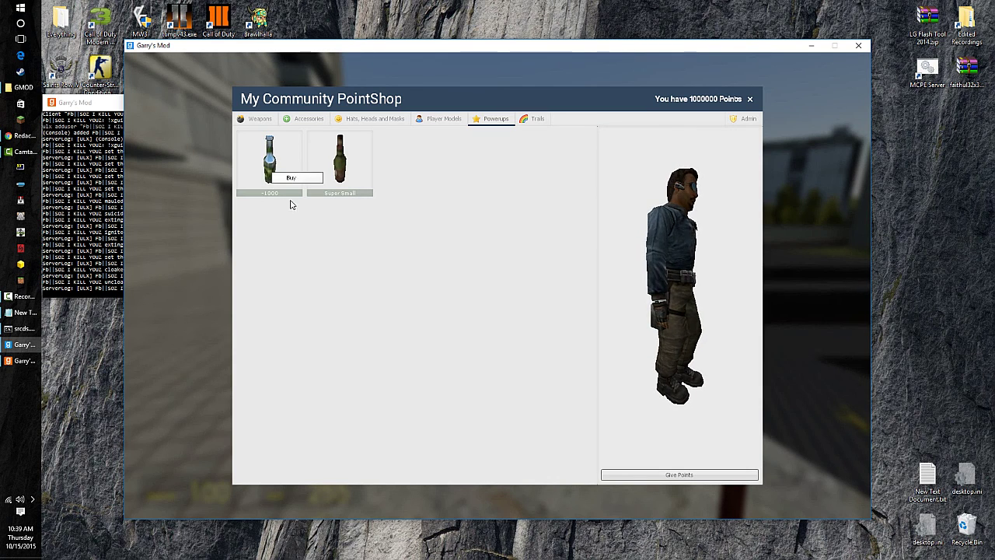
pyautogui.click(293, 179)
pyautogui.click(485, 296)
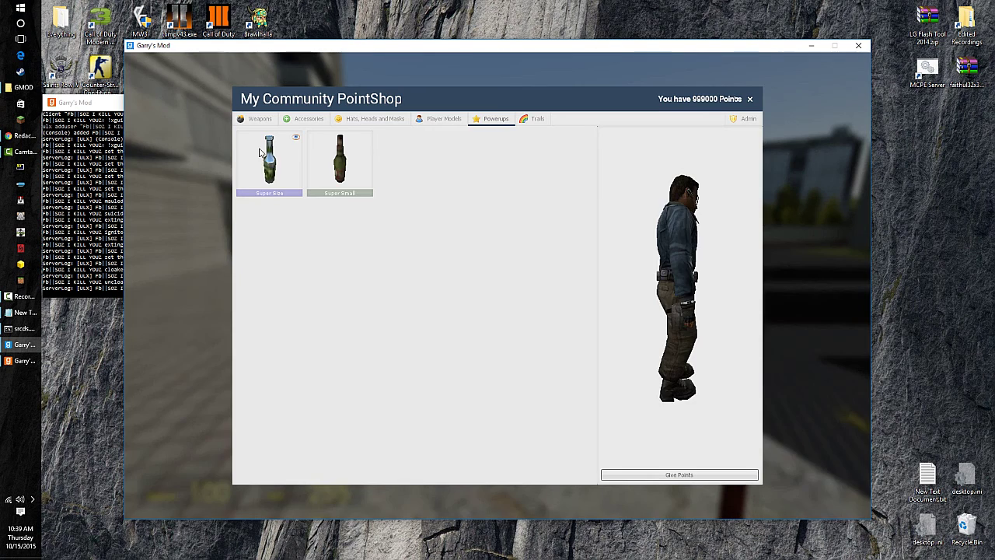
pyautogui.click(272, 163)
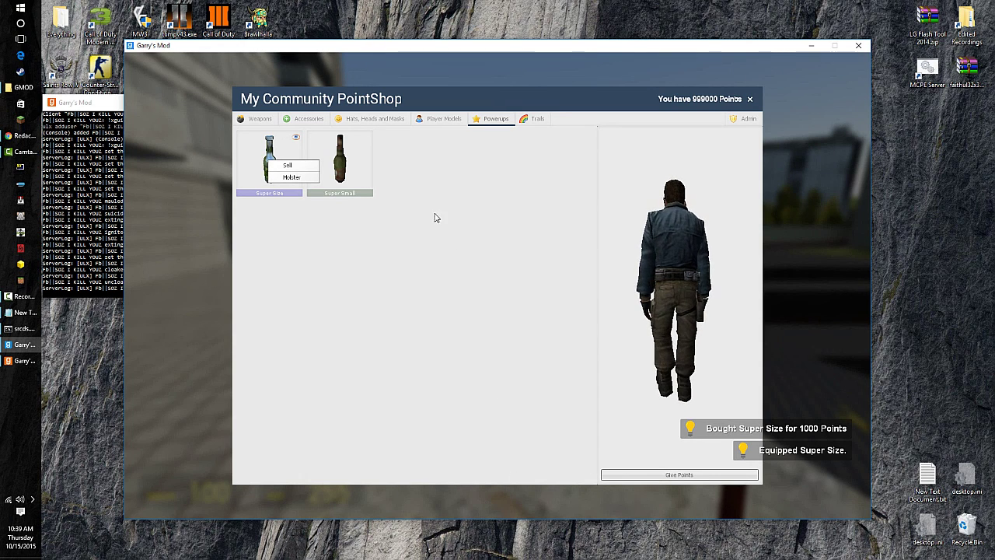
pyautogui.click(289, 126)
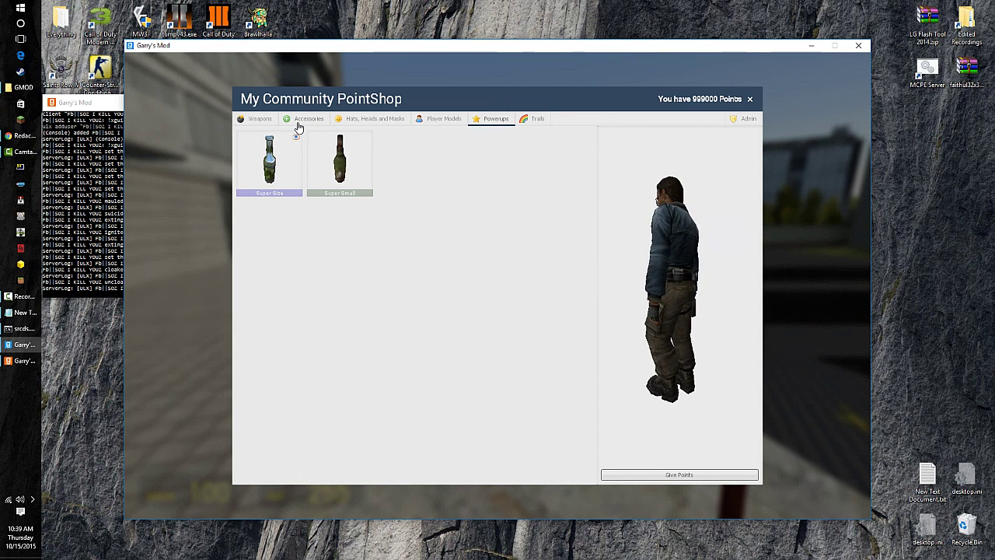
# - Buy the Jump Pack accessory in the PointShop and check the options offered for it once owned
pyautogui.click(297, 127)
pyautogui.click(327, 167)
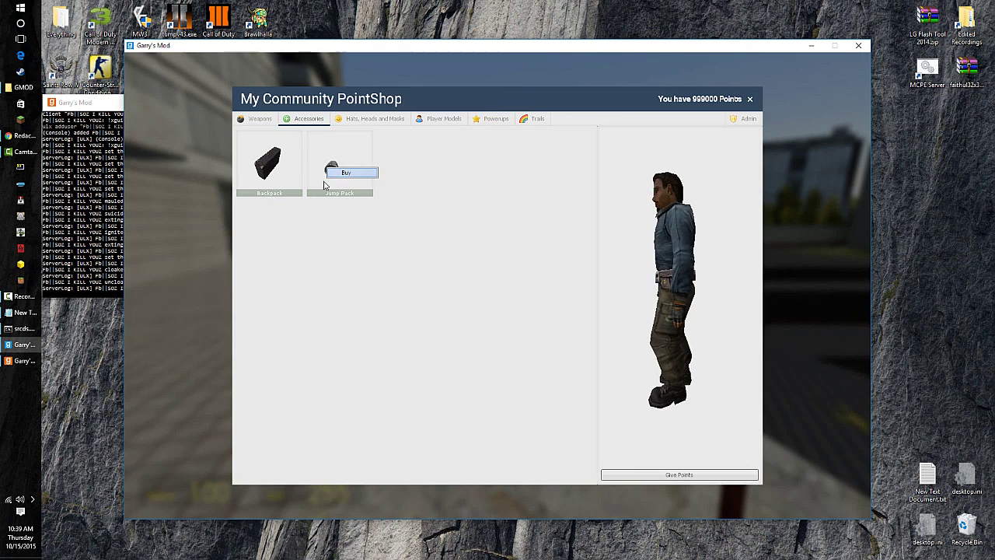
pyautogui.click(346, 171)
pyautogui.click(484, 296)
pyautogui.click(345, 183)
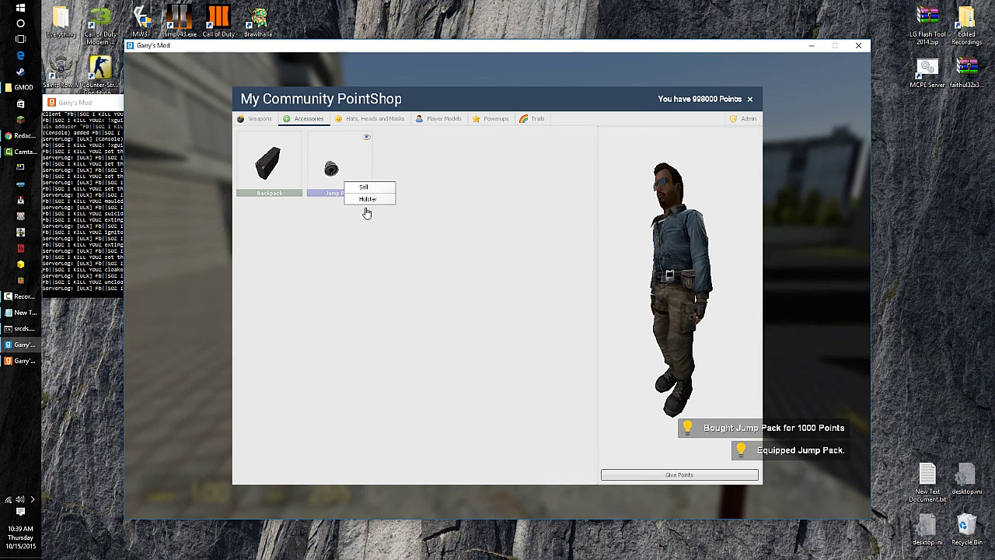
# - Look over the PointShop weapons and buy the Headcrab Hat from the hats, heads and masks
pyautogui.click(258, 121)
pyautogui.click(260, 122)
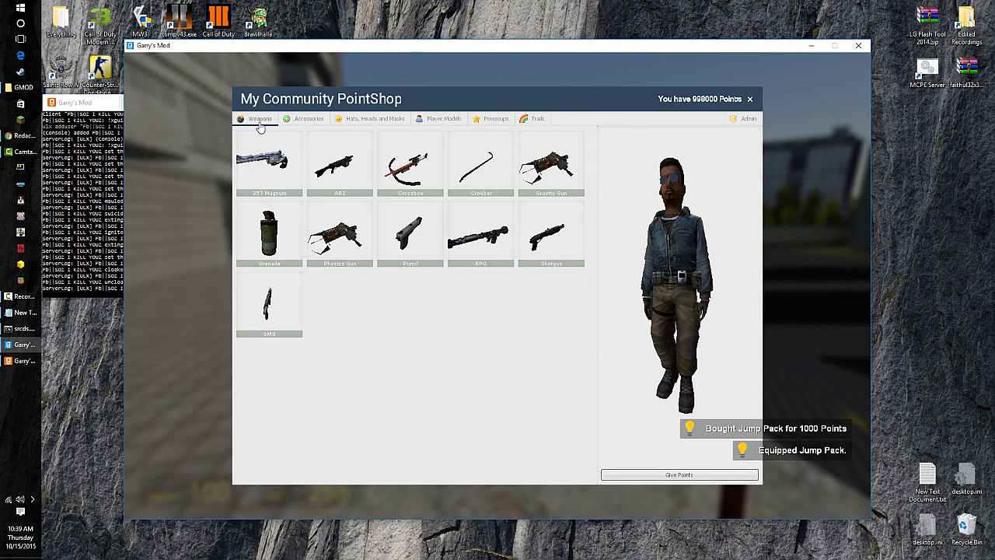
pyautogui.click(360, 122)
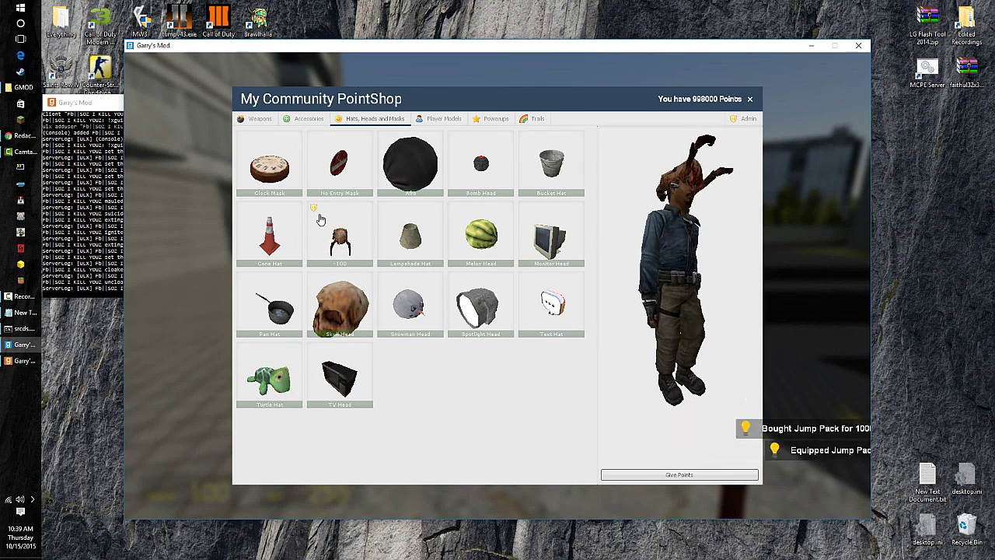
pyautogui.click(319, 220)
pyautogui.click(333, 227)
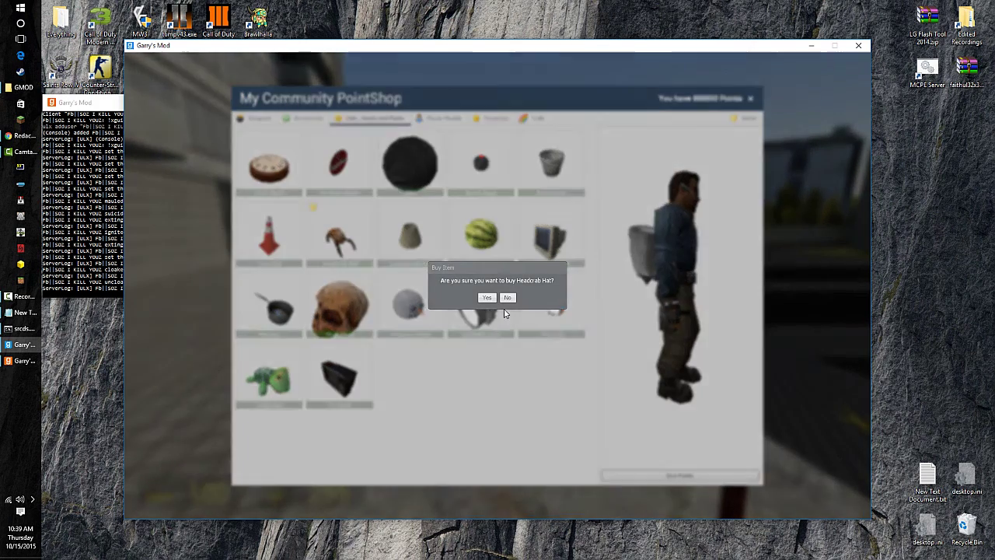
pyautogui.click(487, 297)
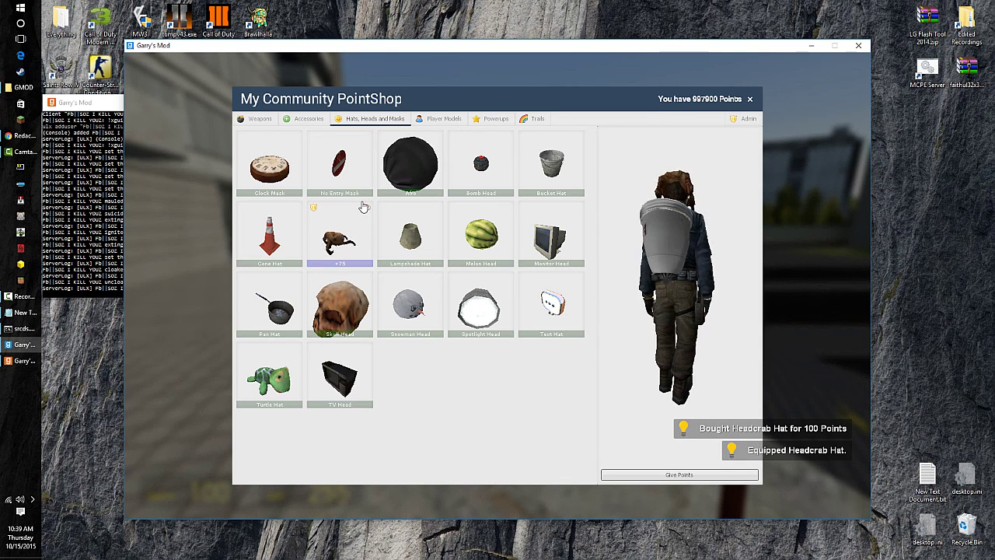
# - View the available player models, buy the SMG from the PointShop weapons, and return to the game
pyautogui.click(440, 118)
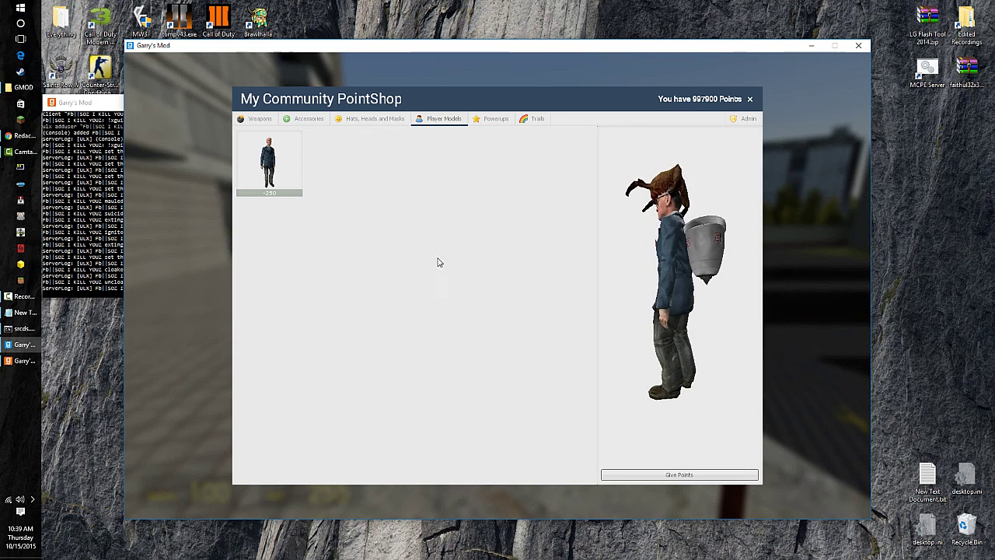
pyautogui.click(260, 119)
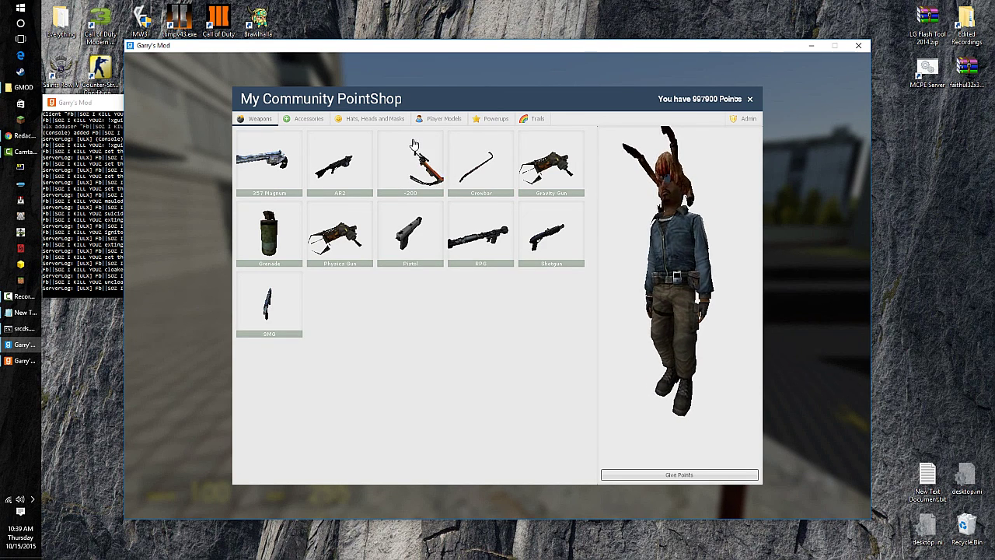
pyautogui.click(278, 313)
pyautogui.click(296, 317)
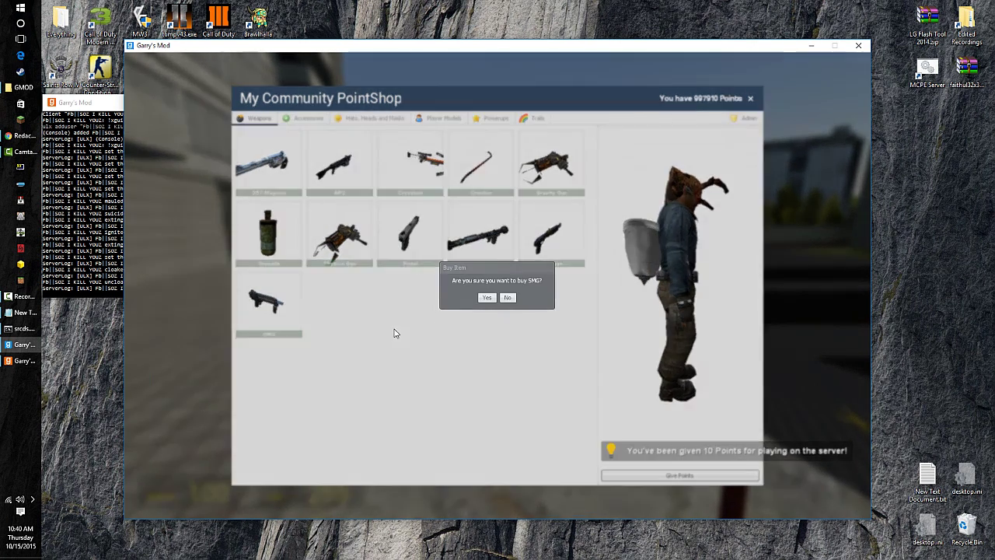
pyautogui.click(487, 297)
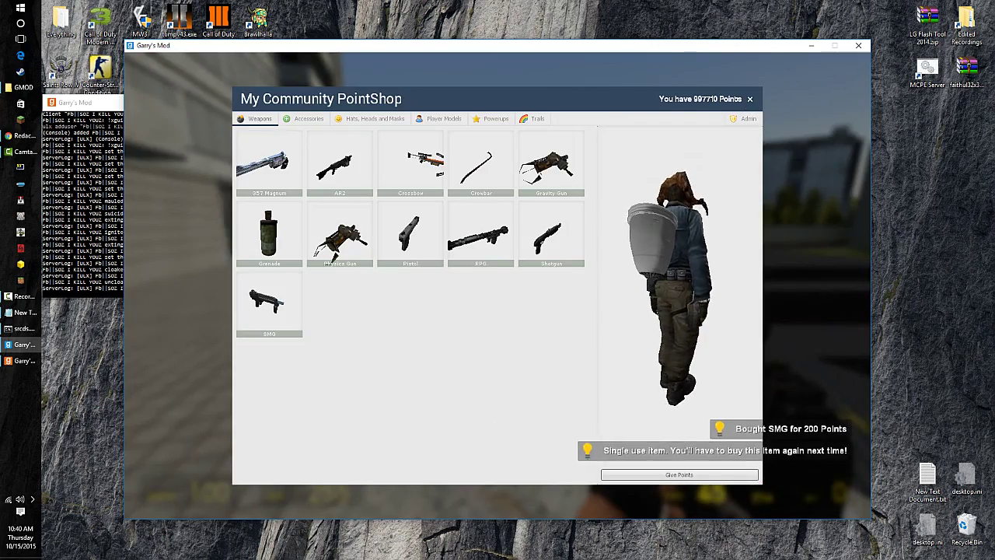
pyautogui.click(749, 99)
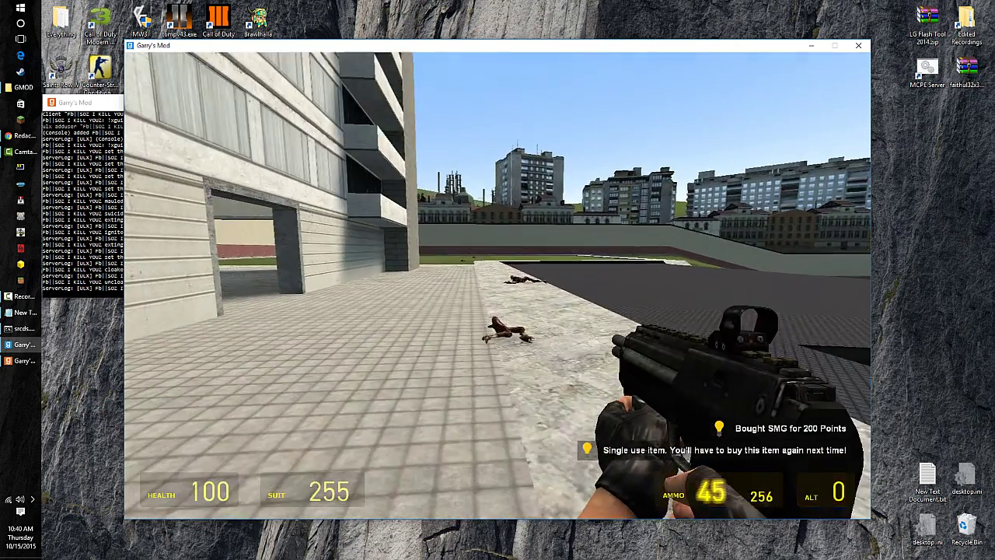
# - Reopen and close the PointShop, and test the Jump Pack by flying up onto a tall building's roof
pyautogui.press('F3')
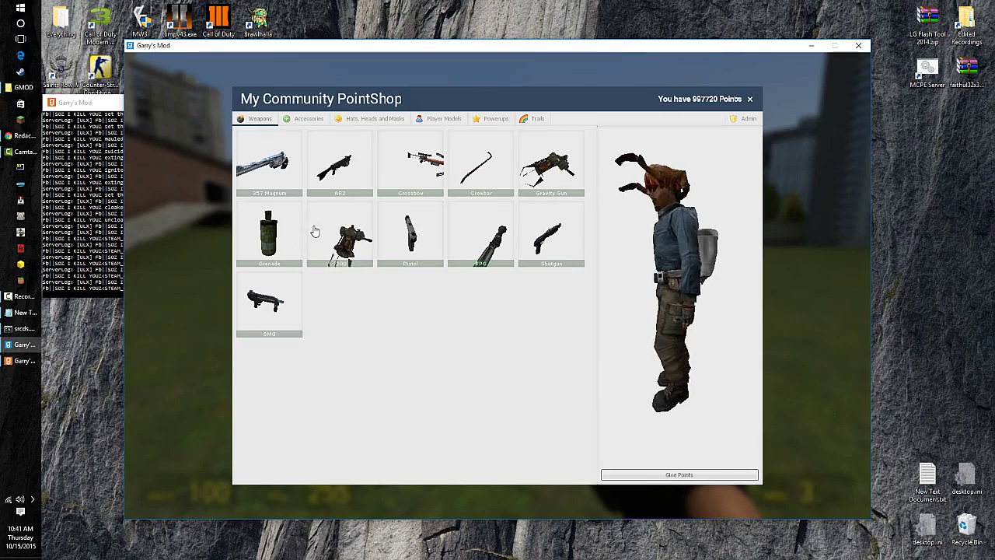
pyautogui.click(751, 100)
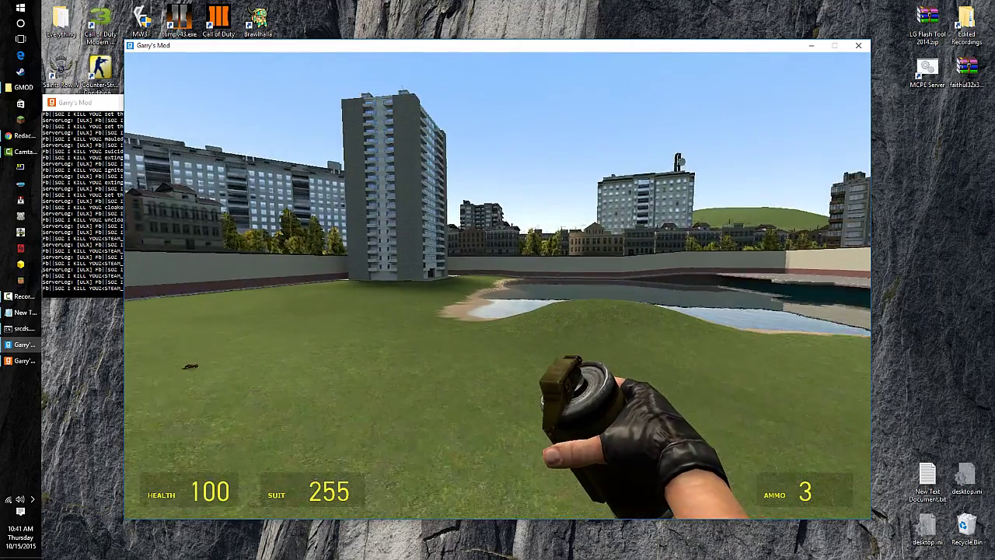
pyautogui.press('w')
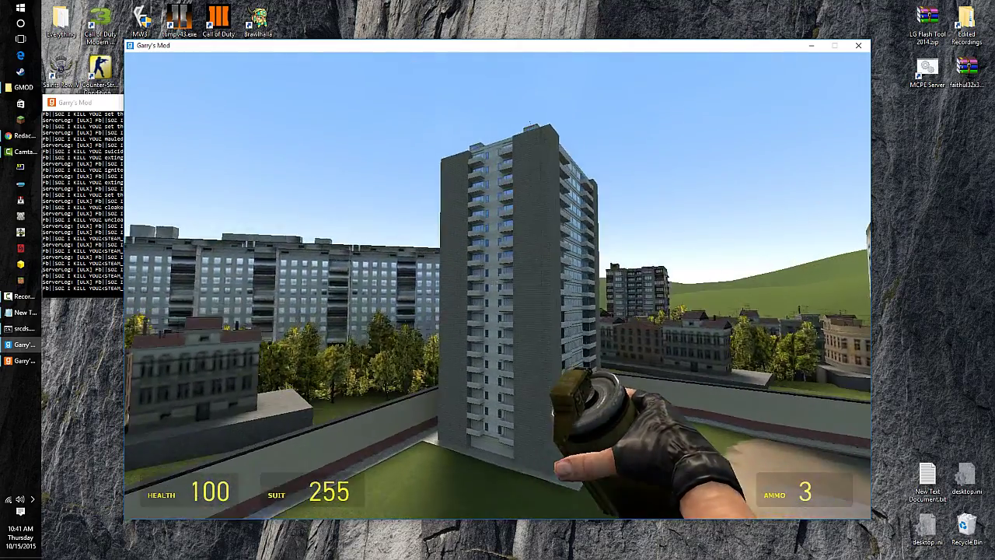
pyautogui.press('w')
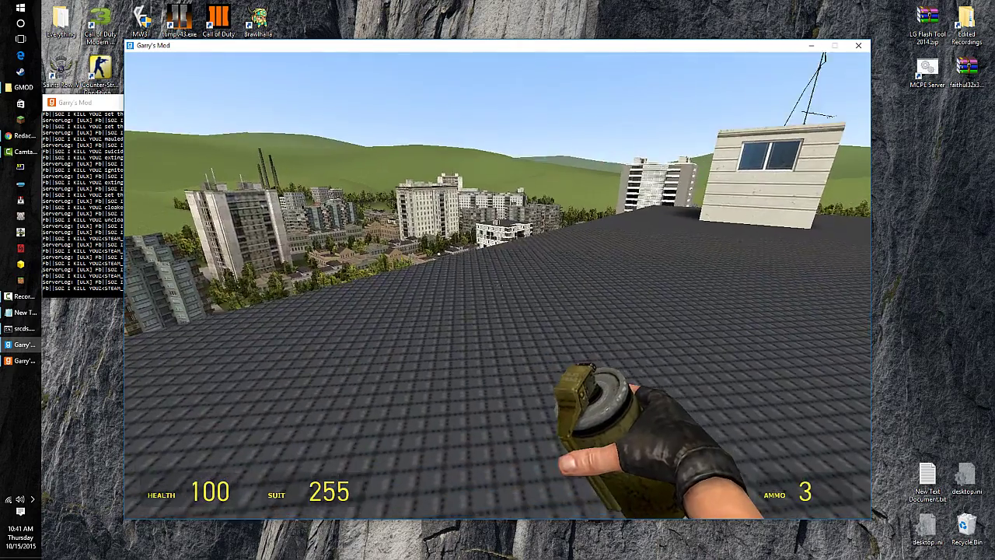
pyautogui.press('Escape')
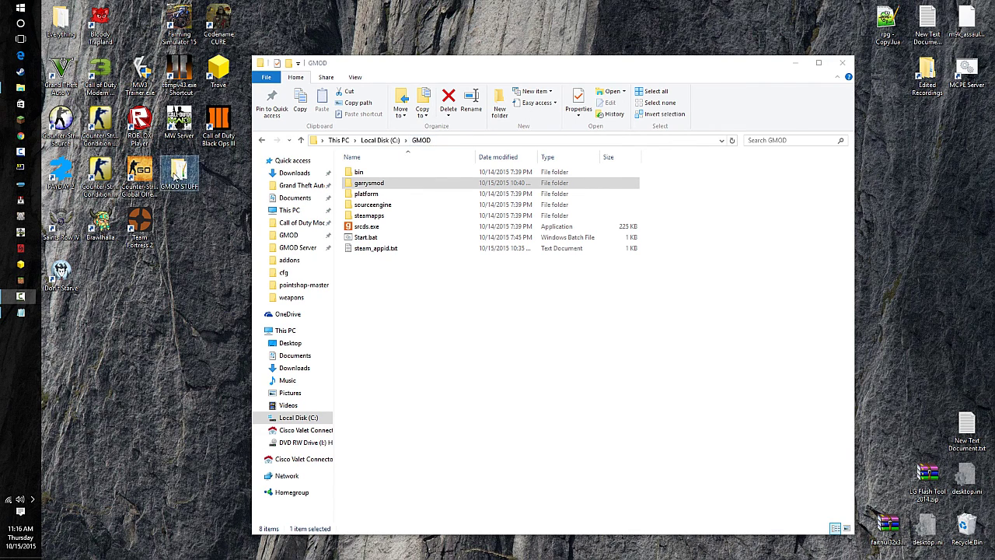
# - Launch GmadExtractor.exe from the GMOD STUFF folder, put that folder away, and bring up the extractor's archive selection
pyautogui.moveTo(994, 16); pyautogui.dragTo(526, 87)
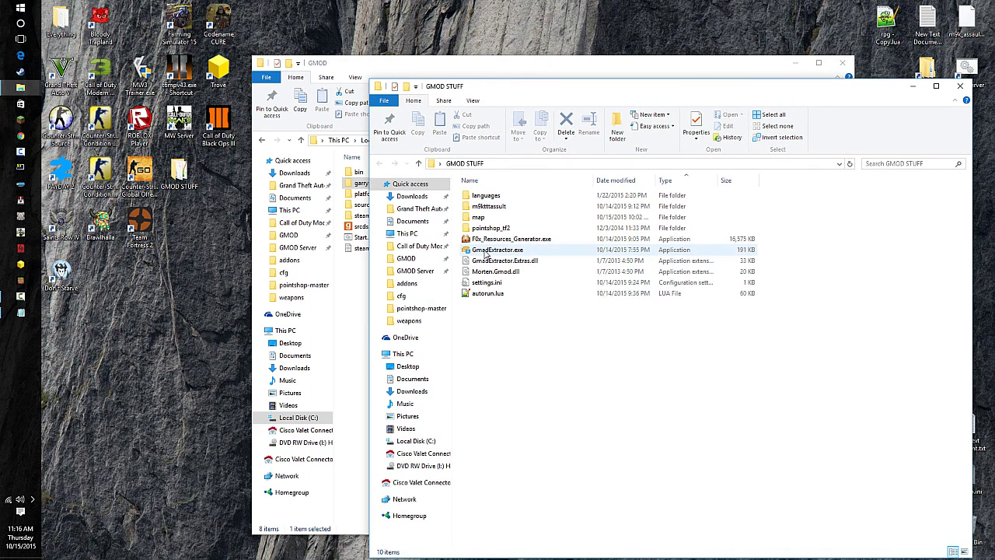
pyautogui.moveTo(765, 278); pyautogui.dragTo(738, 255)
pyautogui.click(529, 327)
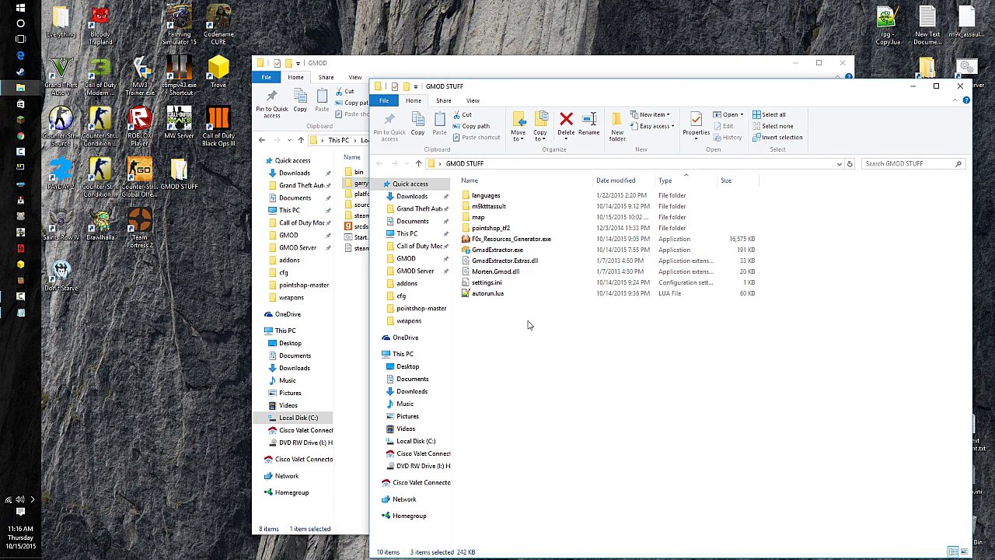
pyautogui.doubleClick(515, 253)
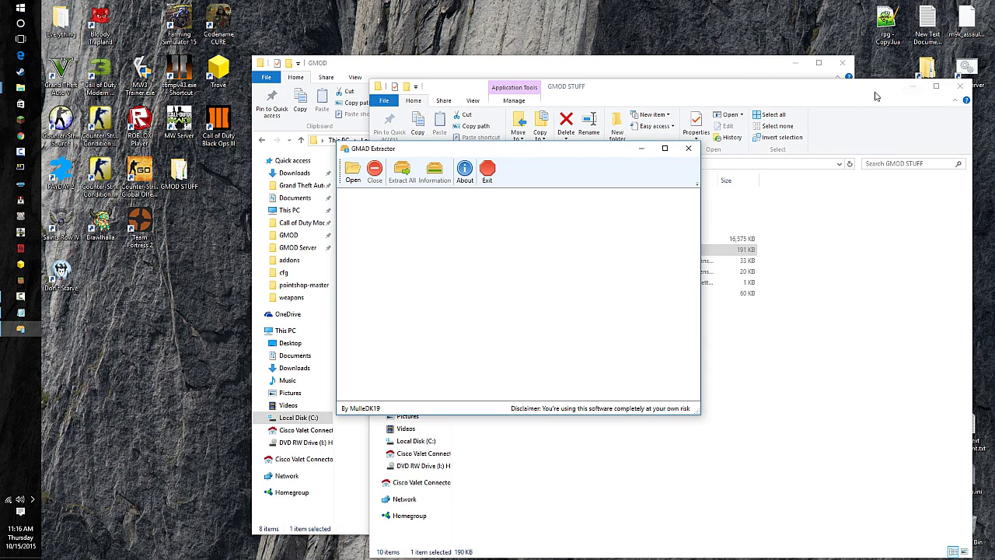
pyautogui.moveTo(876, 93); pyautogui.dragTo(756, 103)
pyautogui.click(835, 99)
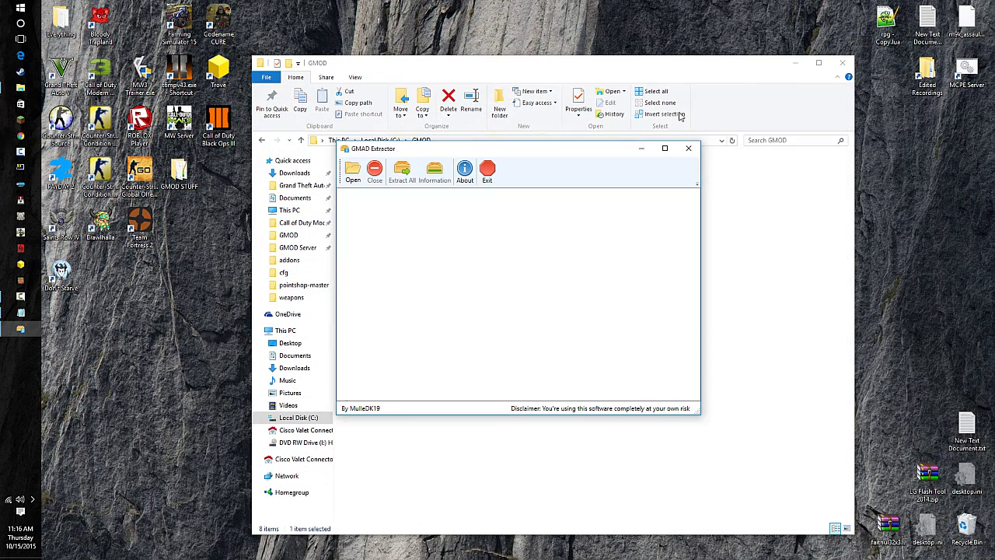
pyautogui.click(359, 179)
pyautogui.moveTo(573, 148); pyautogui.dragTo(614, 126)
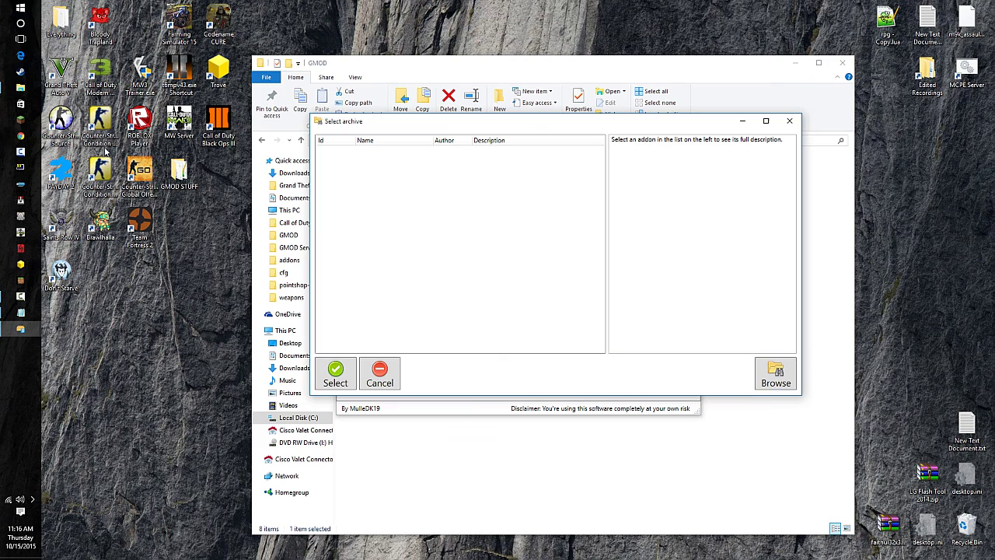
# - In File Explorer, open the garrysmod addons folder of the GarrysMod installation under Steam's steamapps\common
pyautogui.click(21, 87)
pyautogui.rightClick(20, 87)
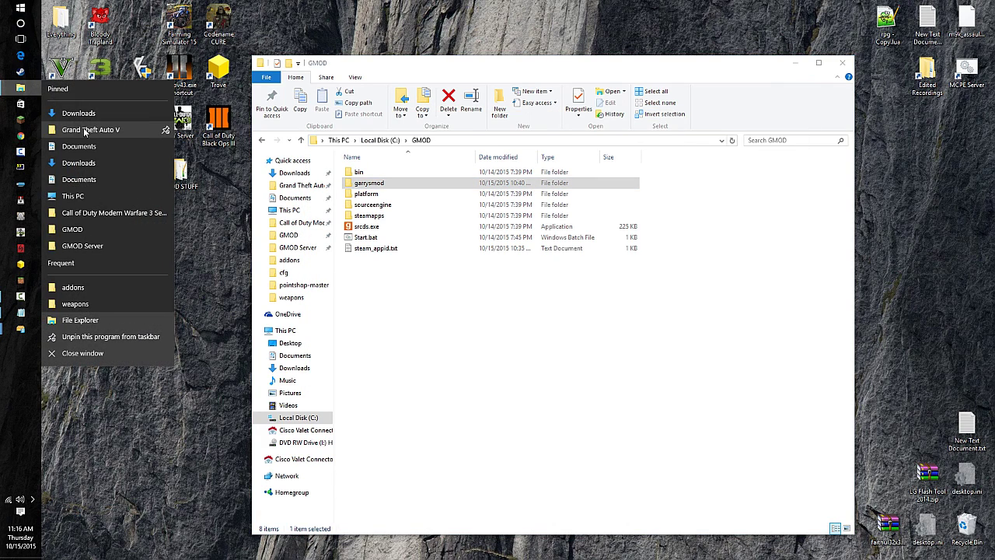
pyautogui.press('Escape')
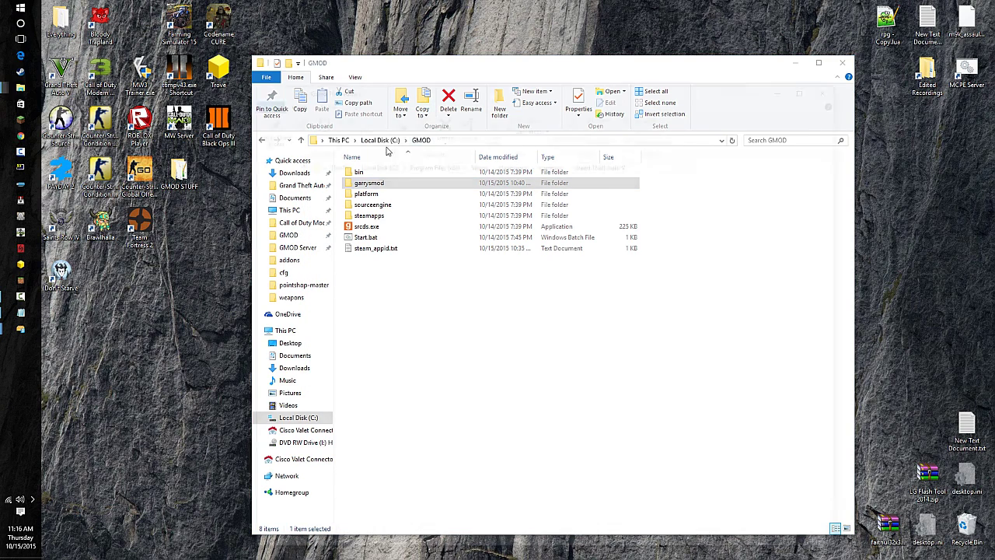
pyautogui.click(558, 161)
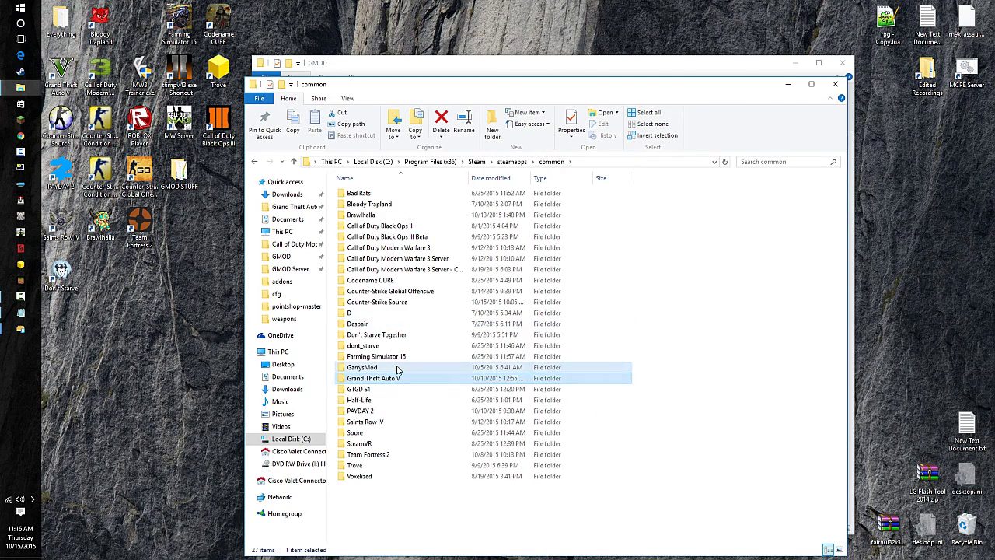
pyautogui.doubleClick(364, 367)
pyautogui.moveTo(401, 87); pyautogui.dragTo(332, 64)
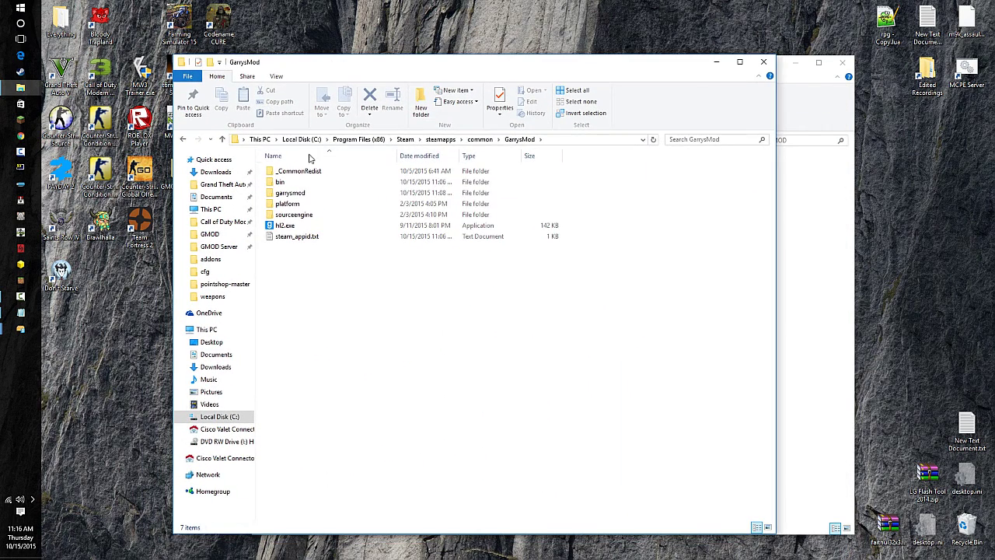
pyautogui.doubleClick(330, 197)
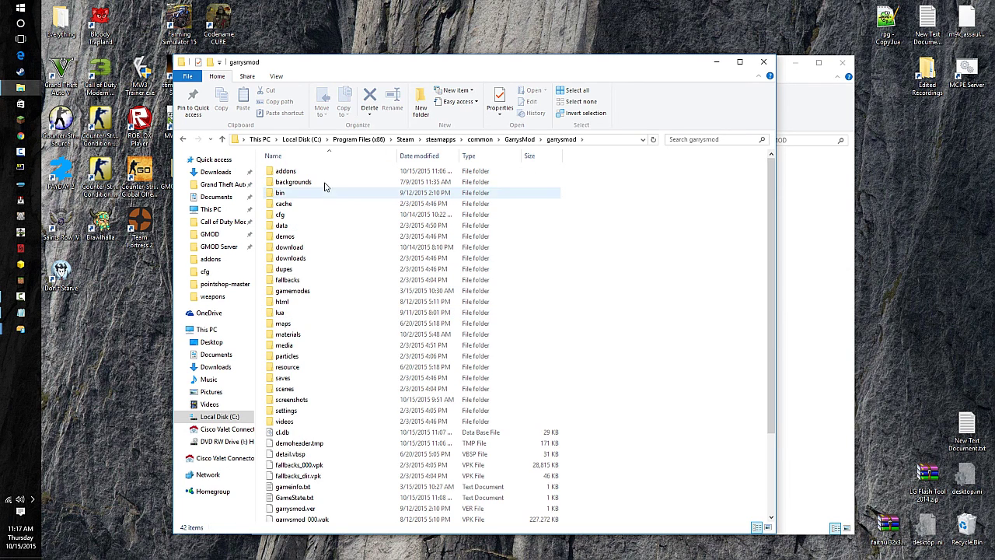
pyautogui.doubleClick(488, 171)
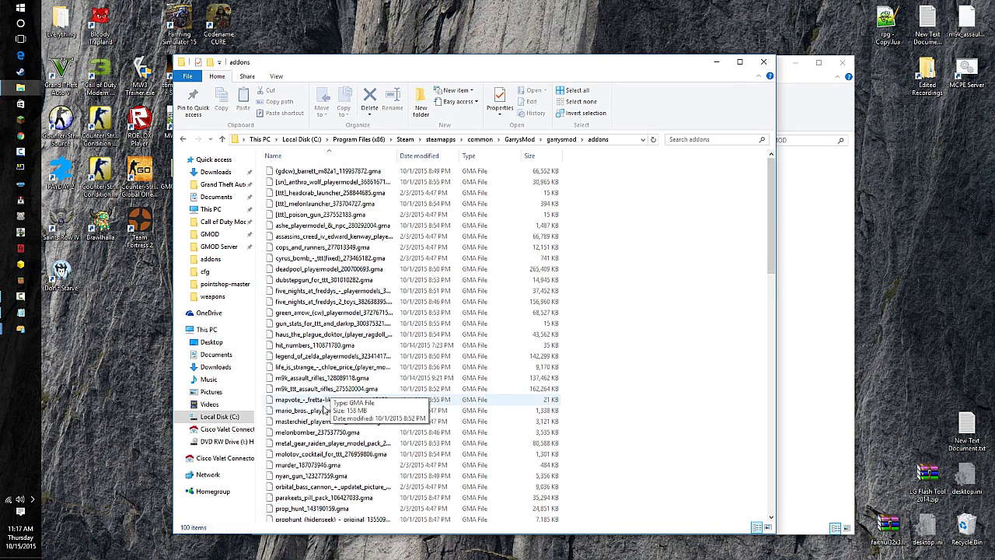
# - Pick out m9k_assault_rifles_128089118.gma in the addons folder and clear both Explorer windows off the screen
pyautogui.click(277, 379)
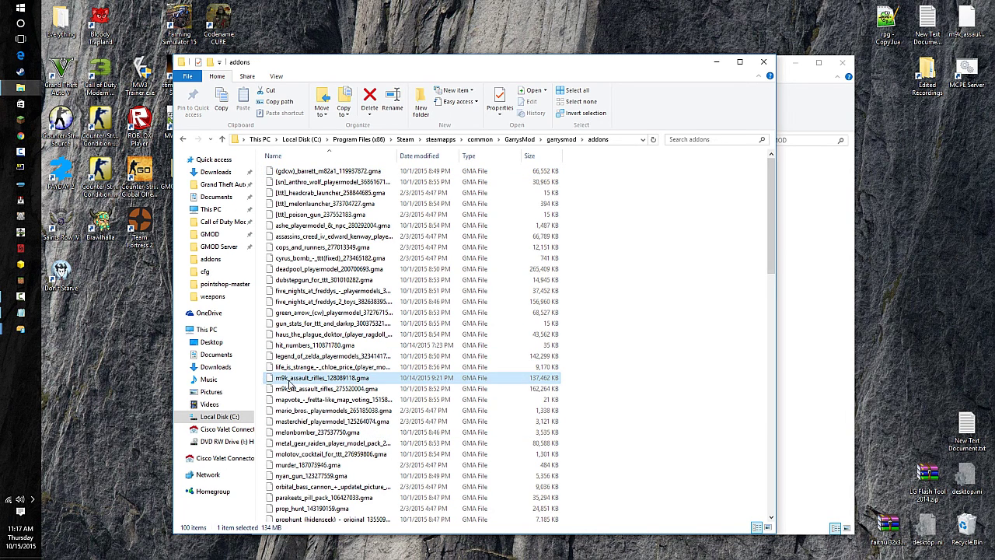
pyautogui.moveTo(295, 385); pyautogui.dragTo(676, 102)
pyautogui.click(763, 65)
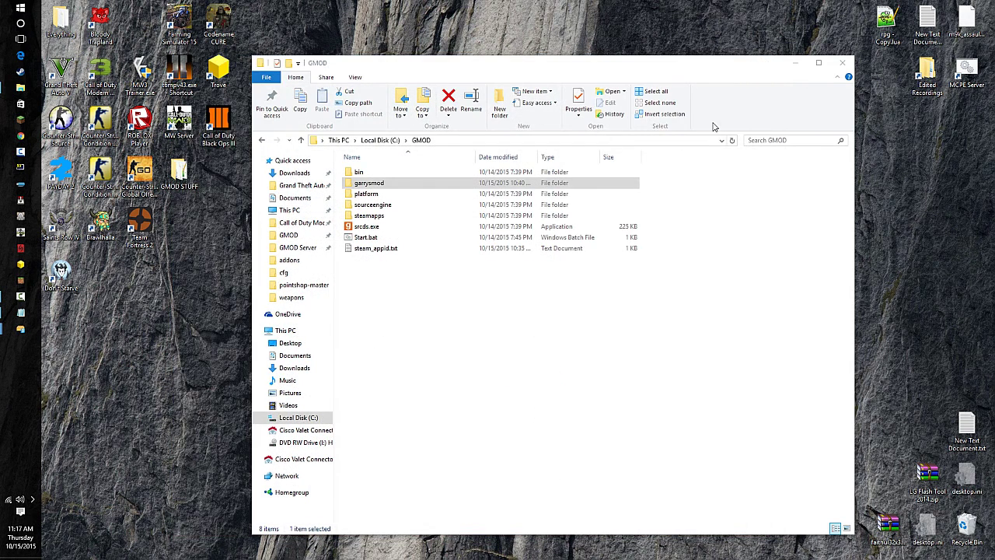
pyautogui.click(796, 62)
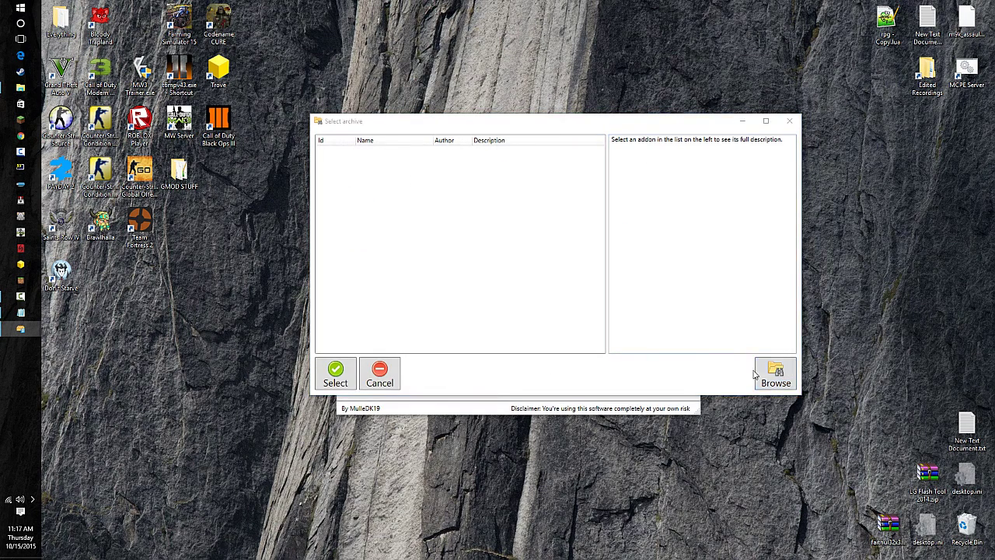
# - Load m9k_assault_rifles_128089118.gma from the Desktop into GMAD Extractor as the M9K Assault Rifles archive
pyautogui.click(758, 374)
pyautogui.click(353, 244)
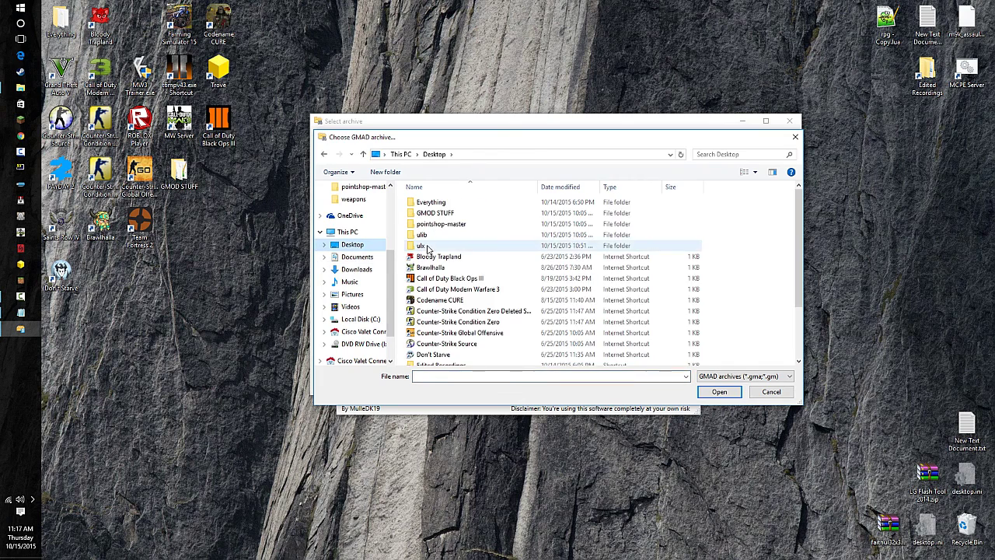
pyautogui.scroll(-2, 427, 247)
pyautogui.click(426, 327)
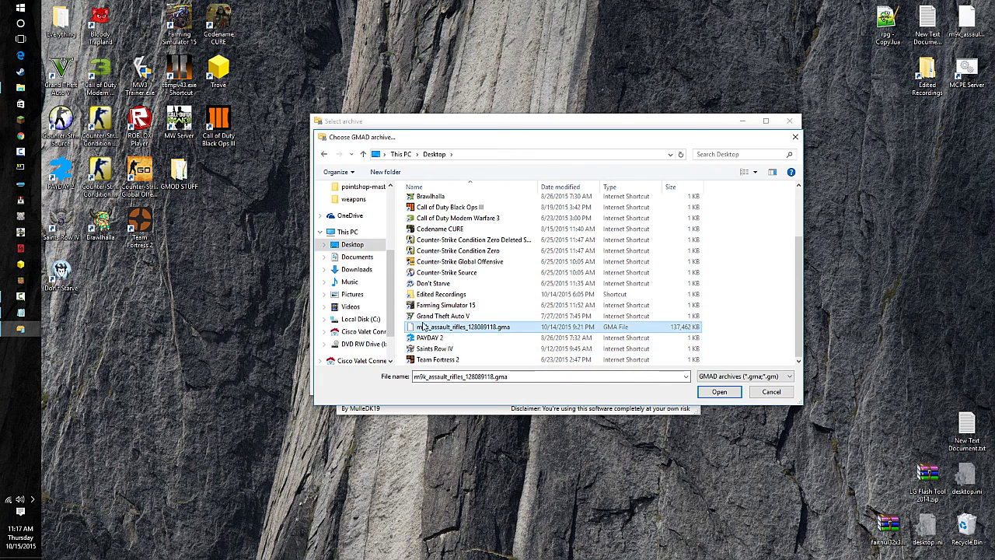
pyautogui.click(719, 391)
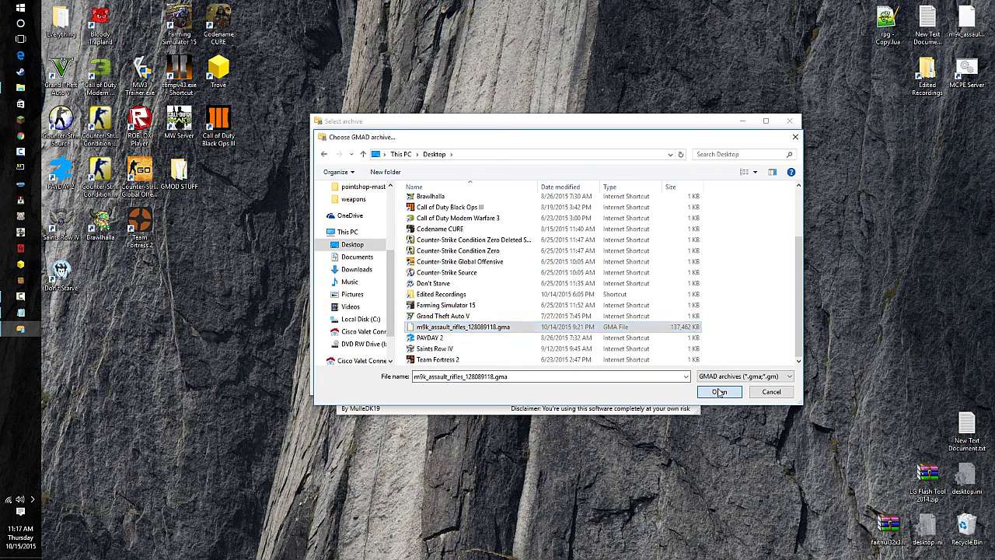
pyautogui.click(352, 152)
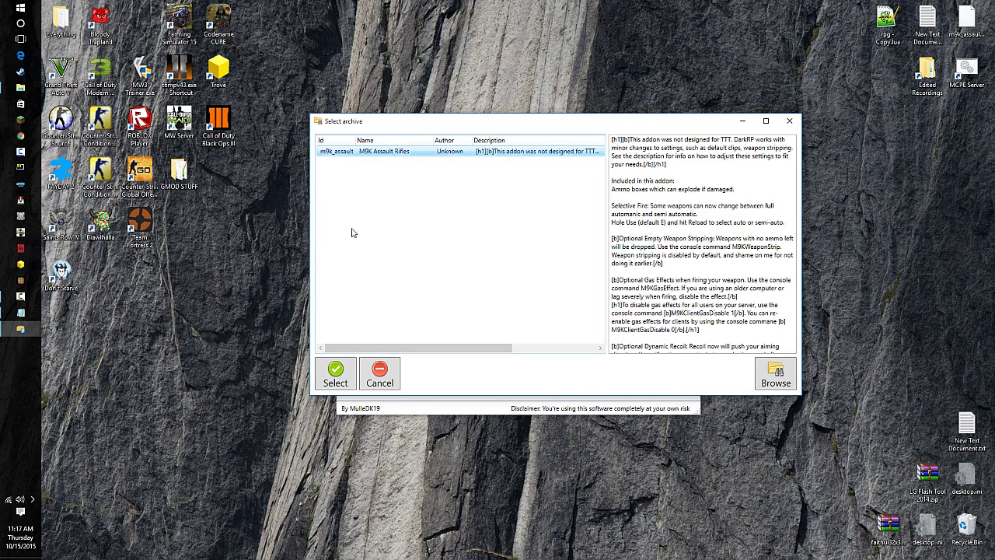
pyautogui.click(337, 371)
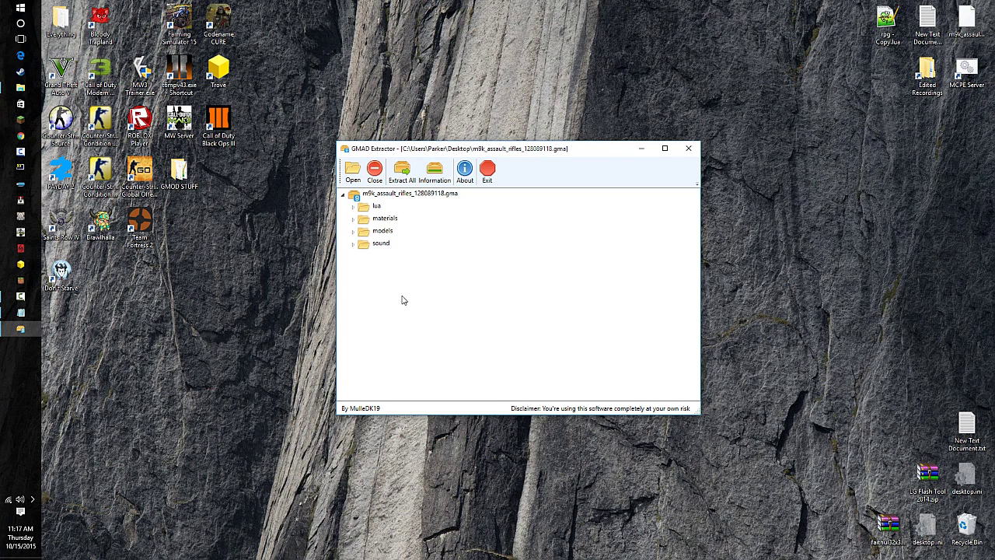
# - Begin extracting the whole archive and create a Desktop folder named M9K ASSAULT Rifles as its destination
pyautogui.click(402, 173)
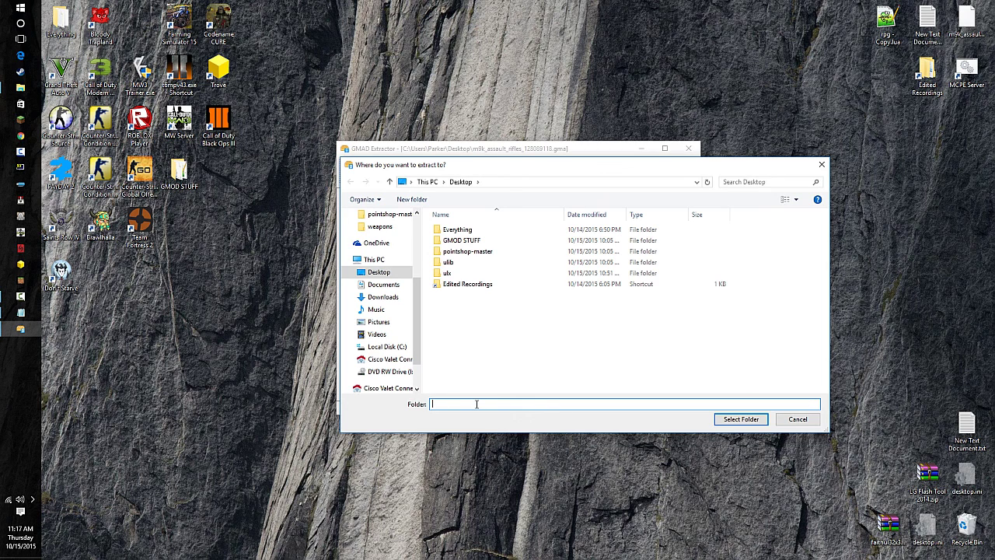
pyautogui.write('M9k')
pyautogui.rightClick(463, 325)
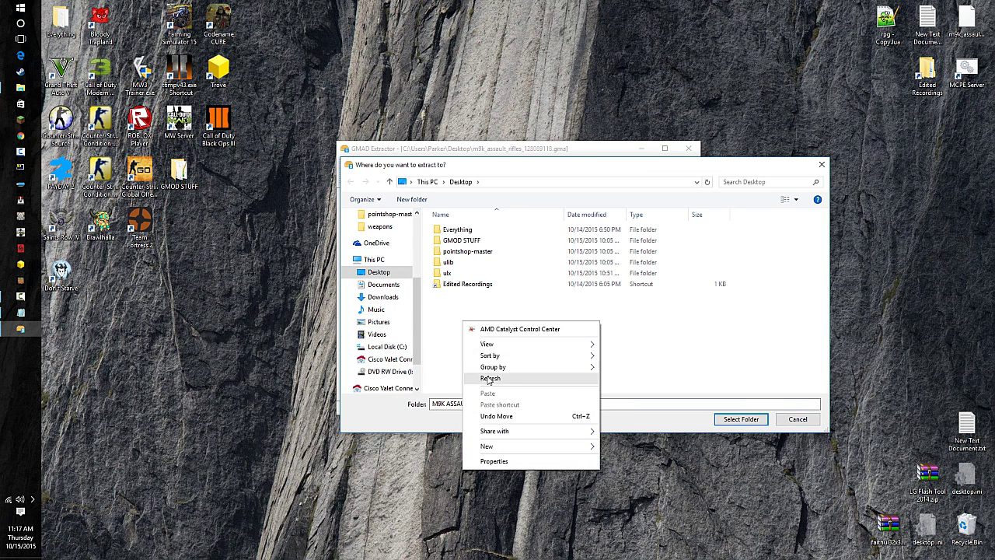
pyautogui.moveTo(498, 446)
pyautogui.click(624, 340)
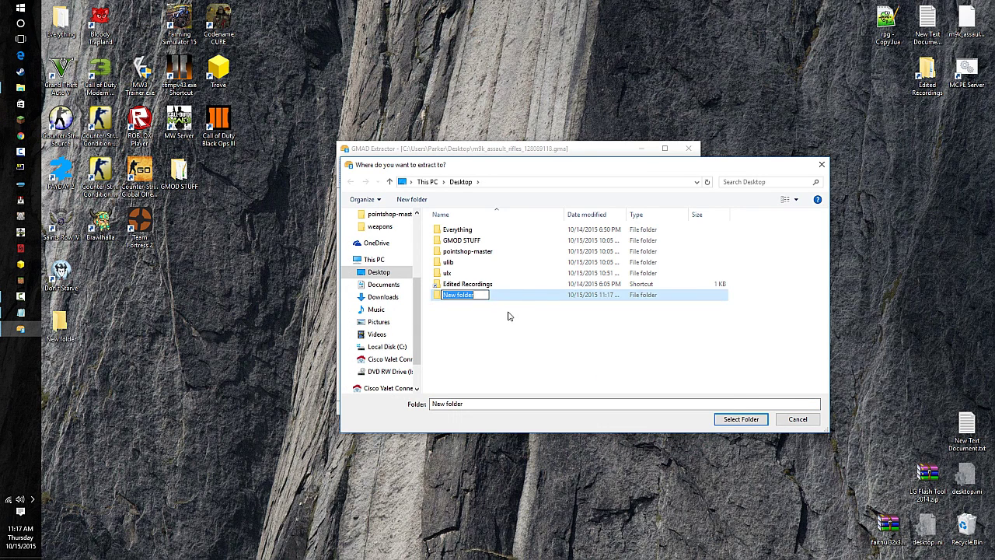
pyautogui.write('M9K ASSAULT Rifles')
pyautogui.press('Return')
# - Extract the addon into the M9K ASSAULT Rifles folder, acknowledge completion, and close GMAD Extractor
pyautogui.doubleClick(526, 295)
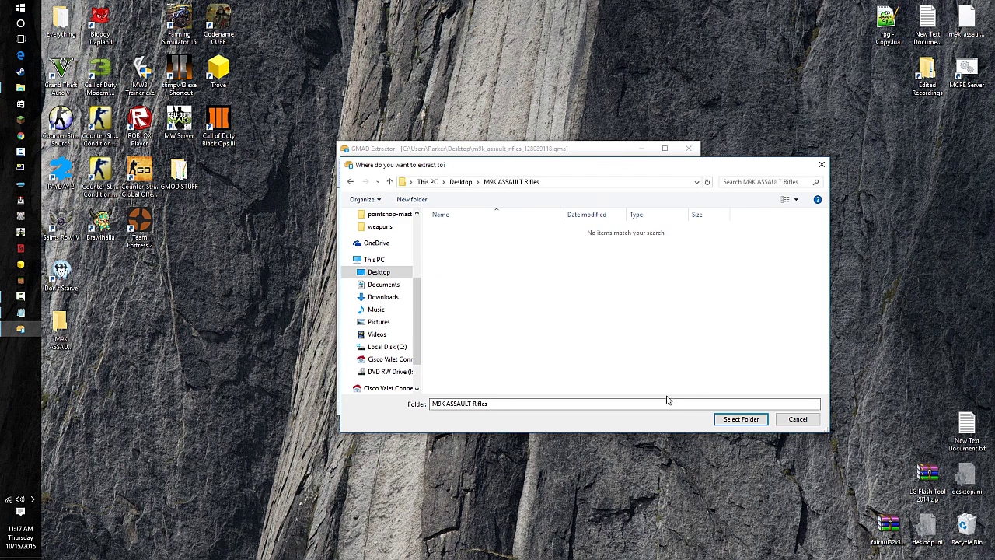
pyautogui.click(734, 419)
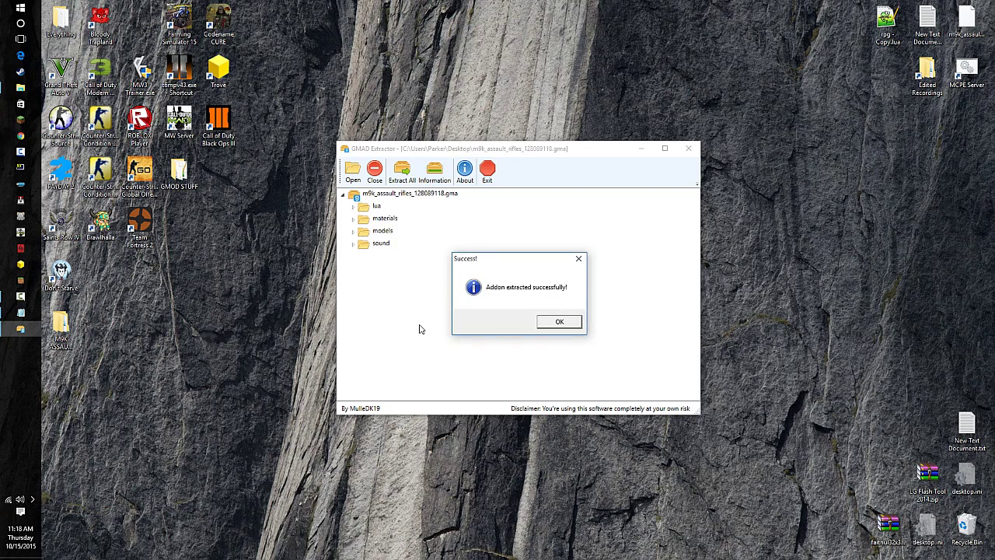
pyautogui.click(558, 321)
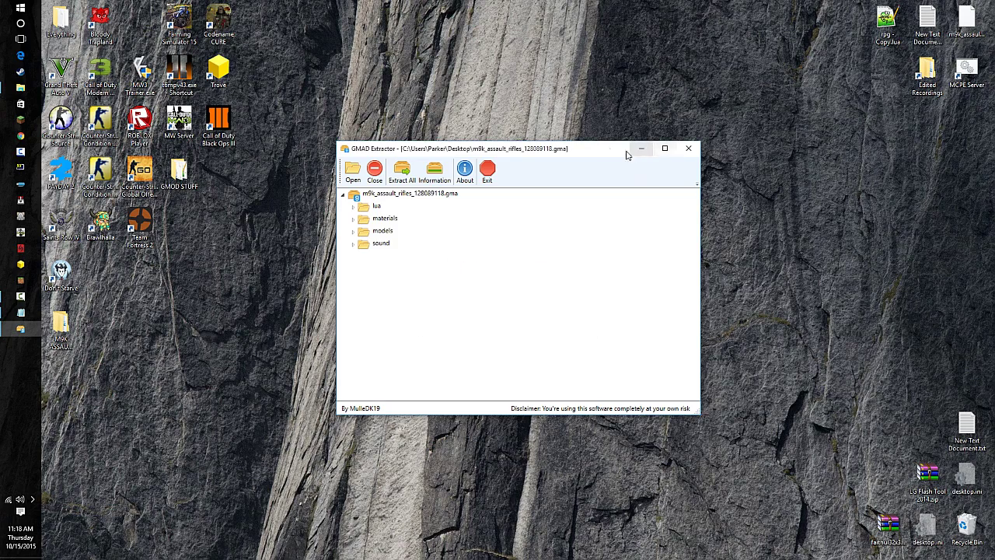
pyautogui.moveTo(622, 149); pyautogui.dragTo(640, 117)
pyautogui.click(707, 115)
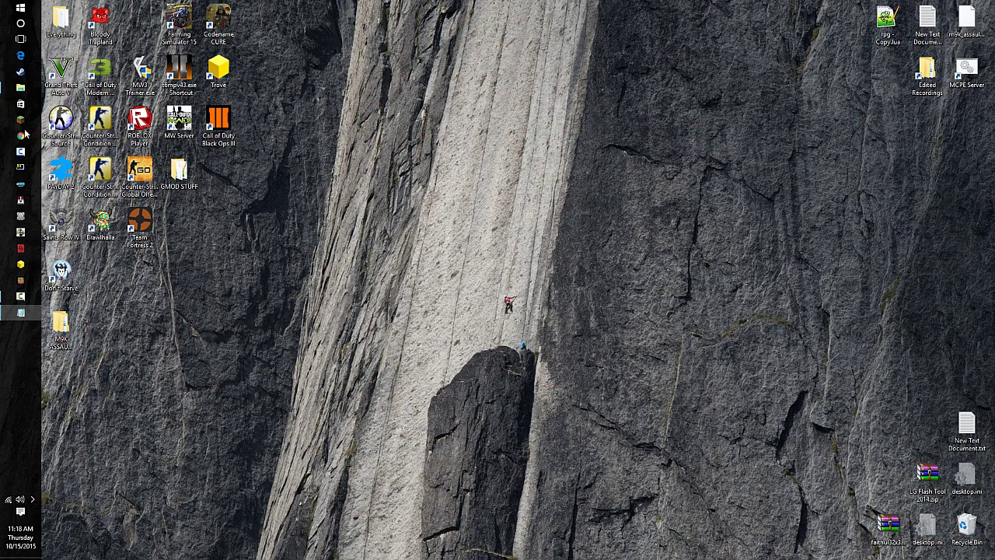
# - In File Explorer, open the server's addons folder under C:\GMOD\garrysmod
pyautogui.click(22, 88)
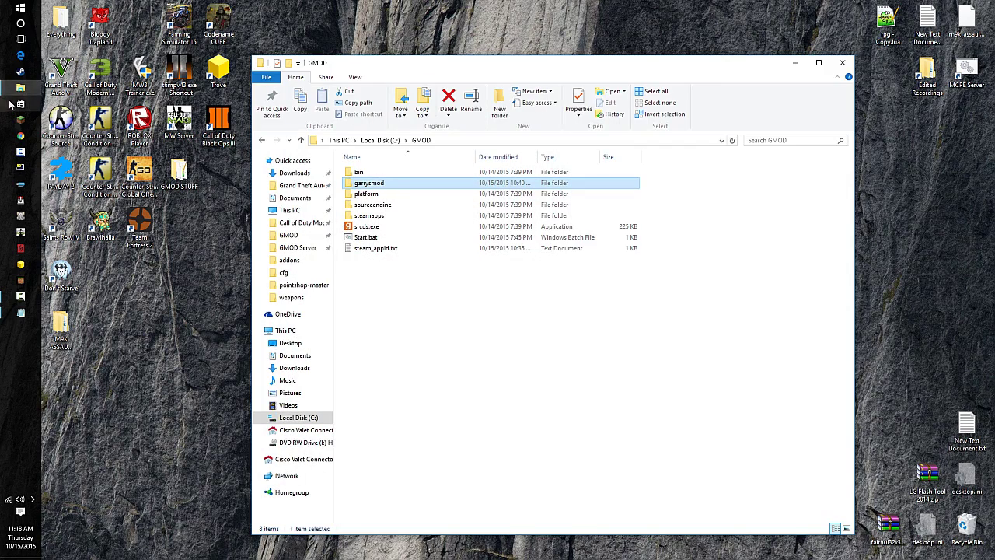
pyautogui.rightClick(21, 89)
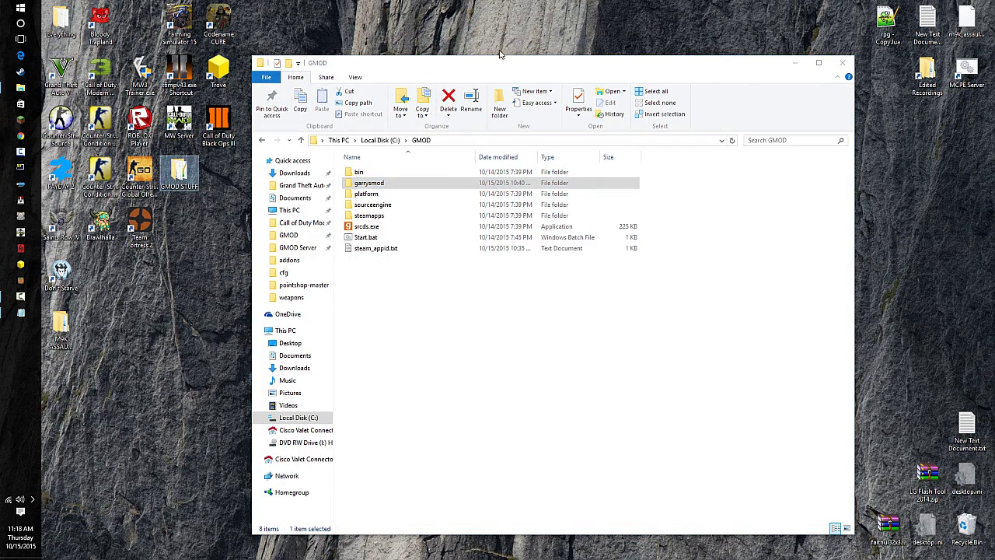
pyautogui.moveTo(494, 63); pyautogui.dragTo(558, 60)
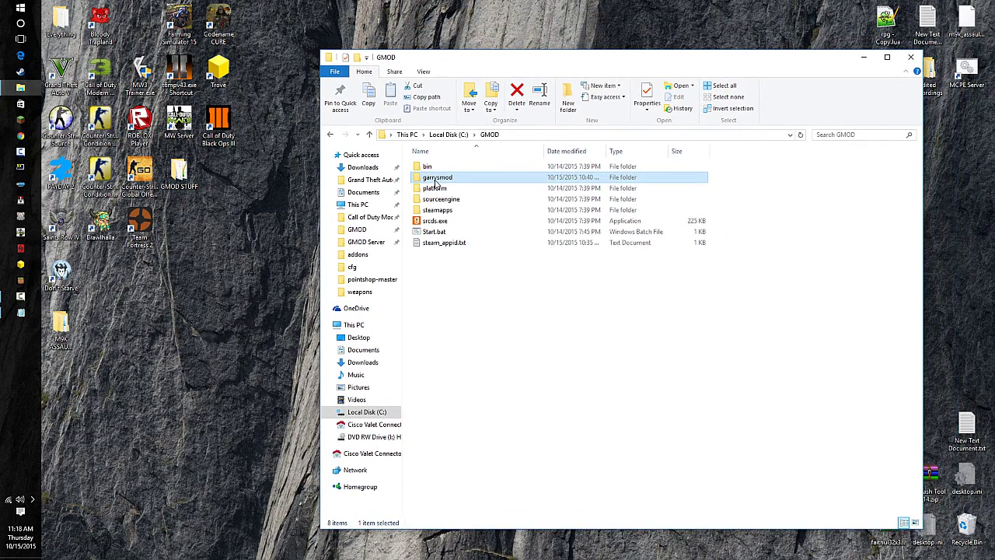
pyautogui.doubleClick(436, 179)
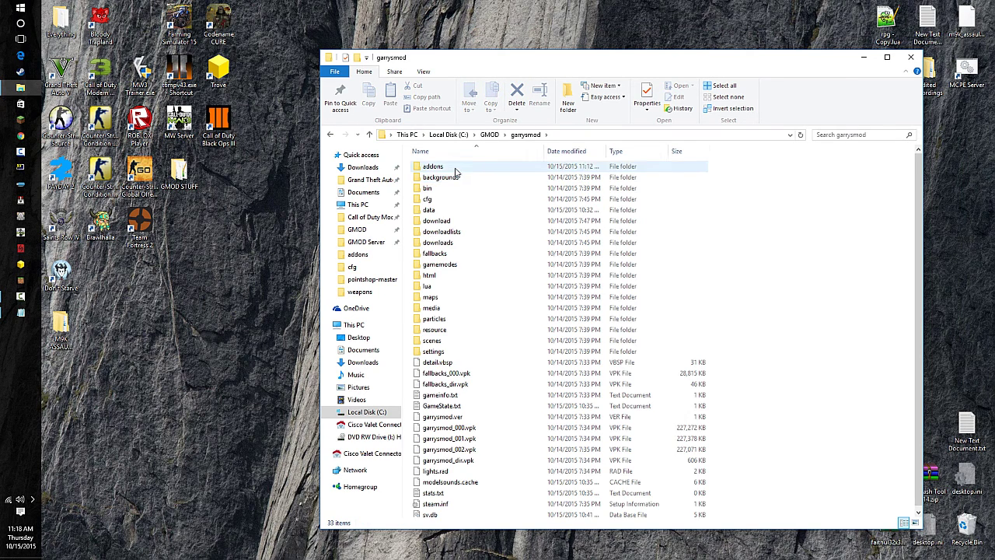
pyautogui.doubleClick(456, 168)
# - Rename the extracted Desktop folder to M9K Assult Rifles and move it into the server's addons folder, replacing the files with the same names
pyautogui.moveTo(61, 331); pyautogui.dragTo(261, 294)
pyautogui.rightClick(260, 296)
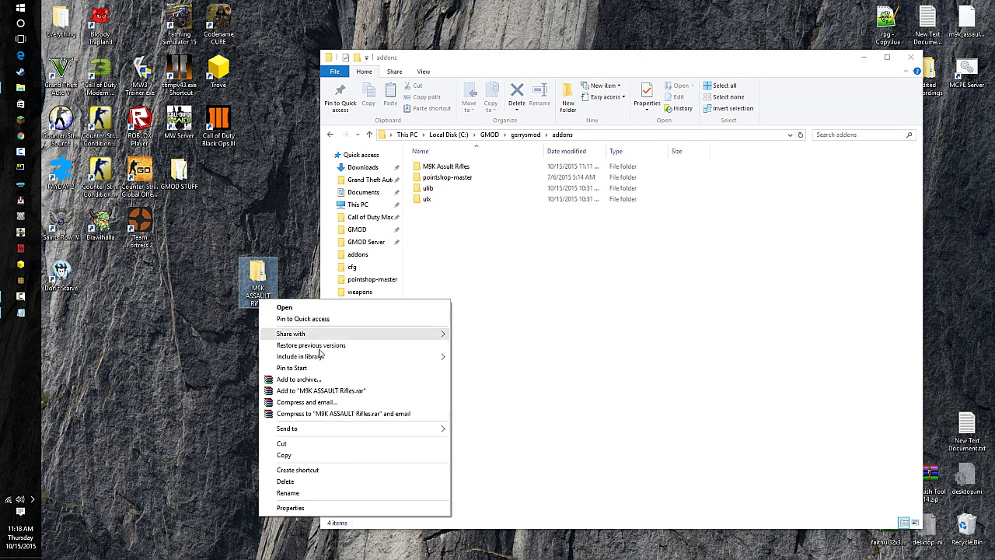
pyautogui.click(289, 493)
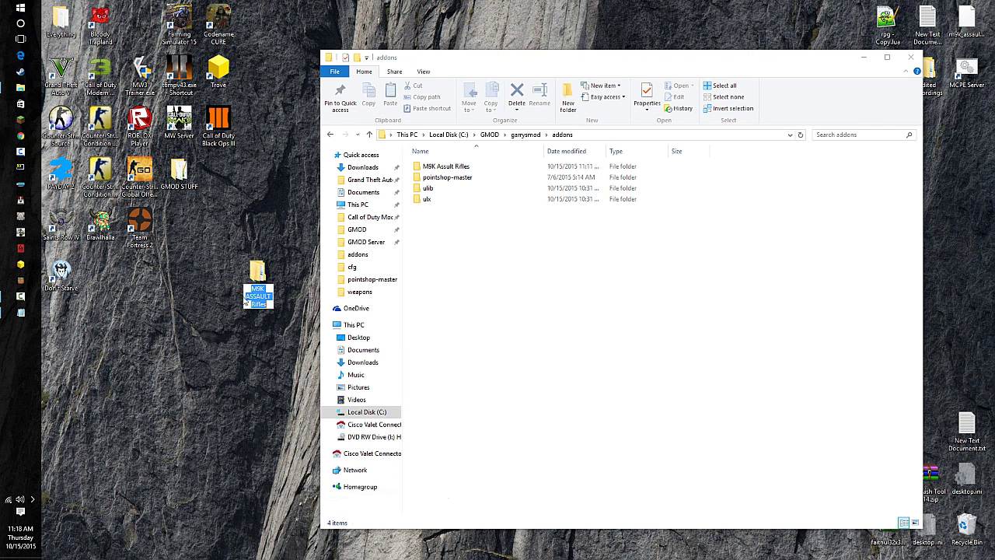
pyautogui.press('Return')
pyautogui.rightClick(265, 300)
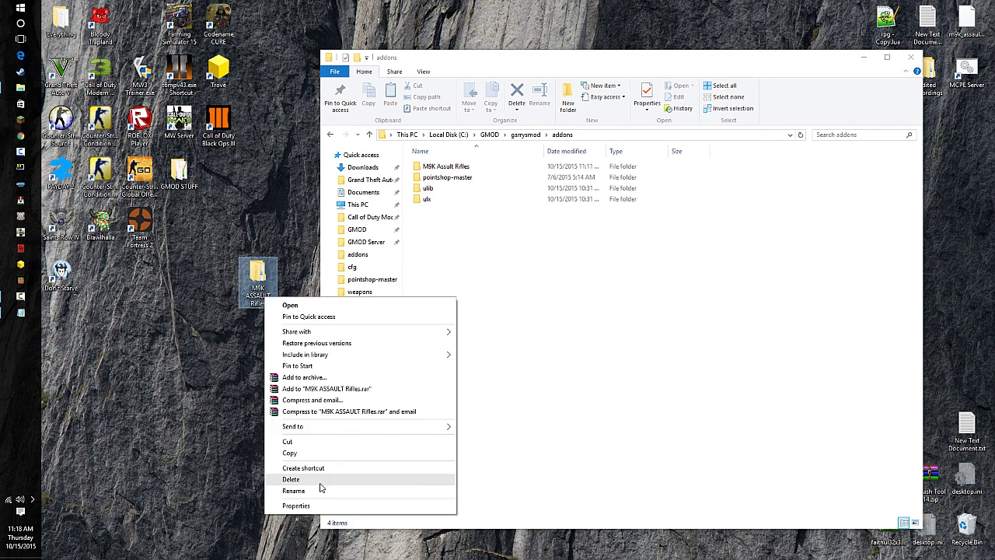
pyautogui.click(289, 492)
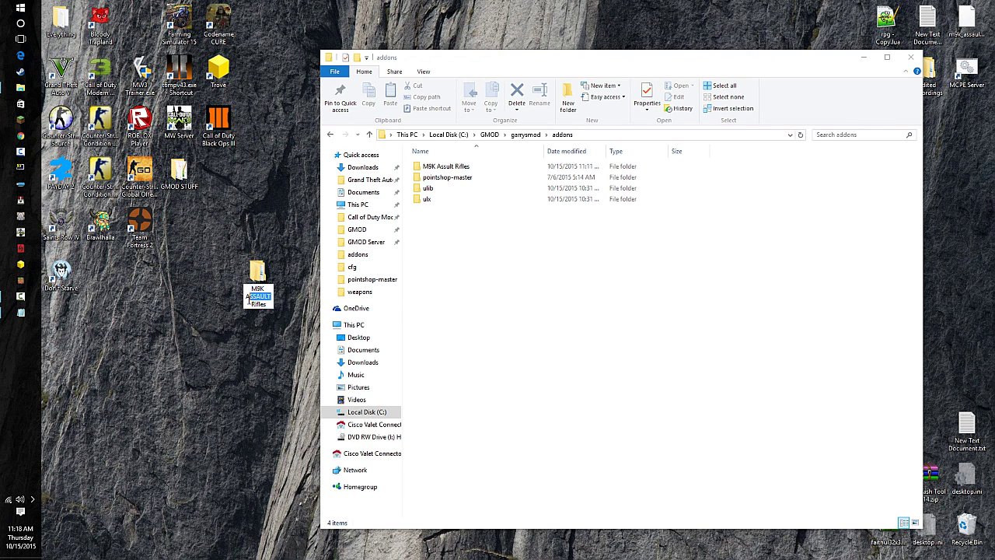
pyautogui.write('Assult')
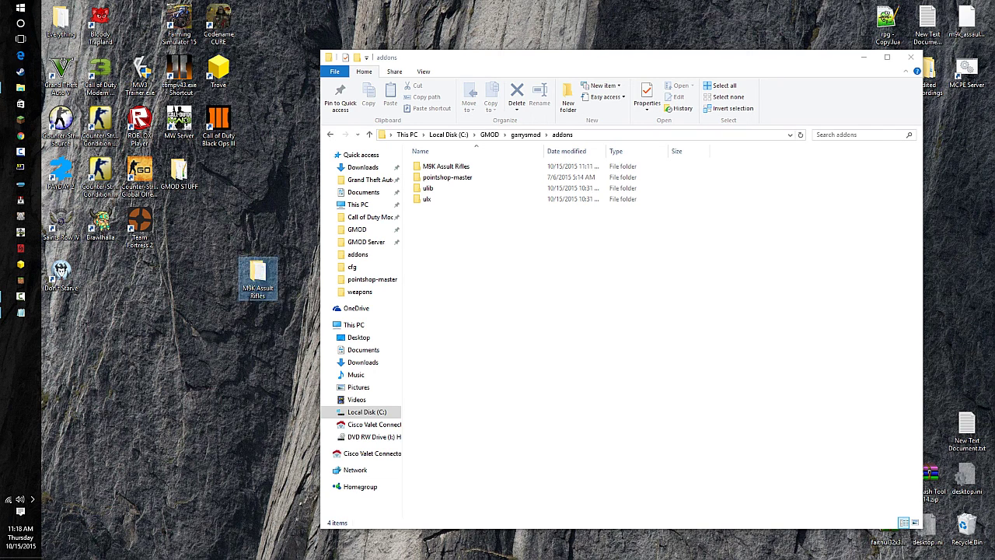
pyautogui.moveTo(258, 278); pyautogui.dragTo(513, 272)
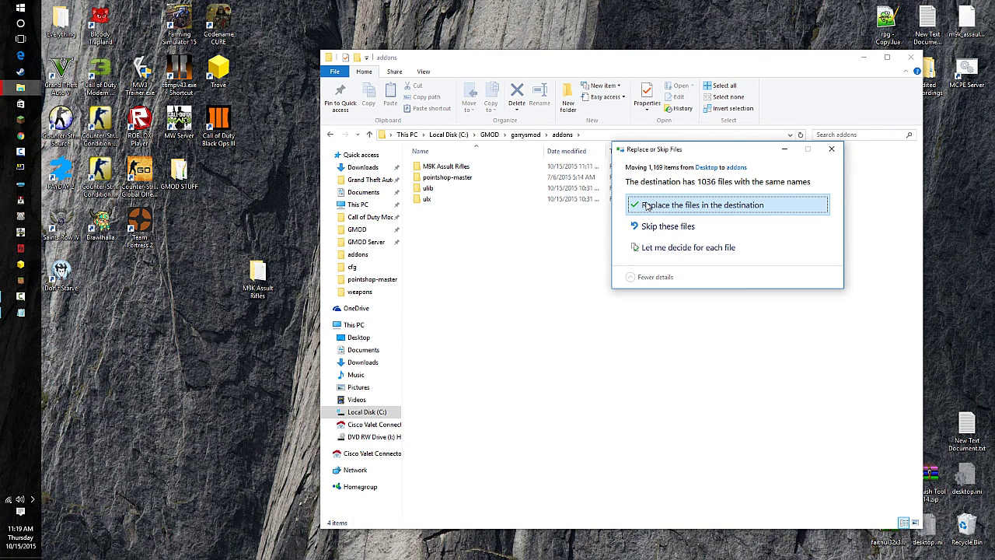
pyautogui.click(647, 206)
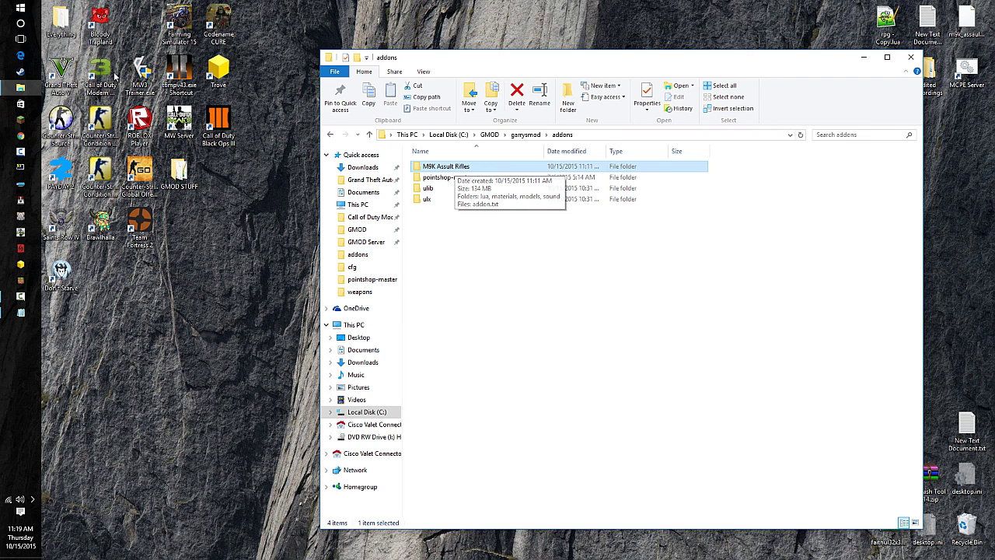
# - Open the C:\GMOD folder in a second File Explorer window and arrange it side by side with the addons window
pyautogui.rightClick(37, 92)
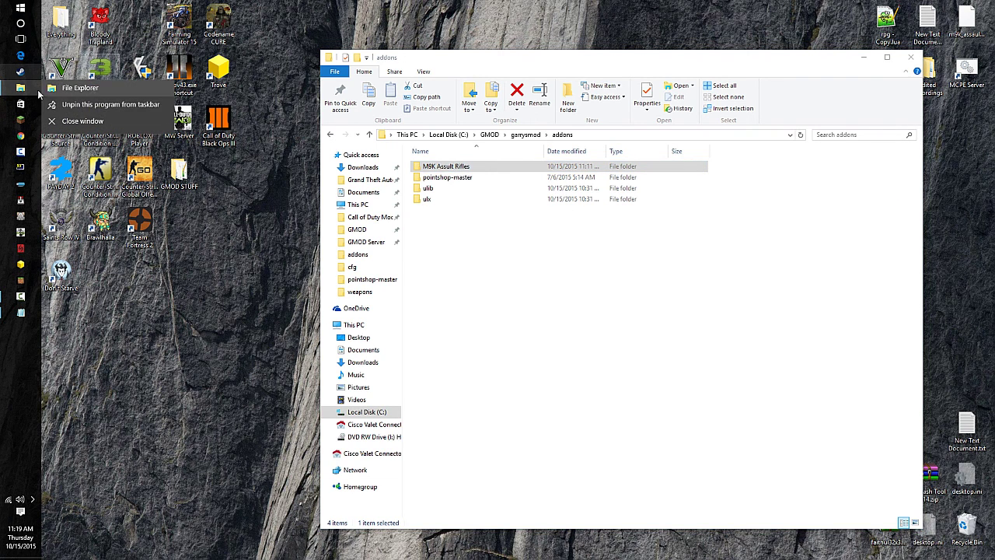
pyautogui.click(78, 88)
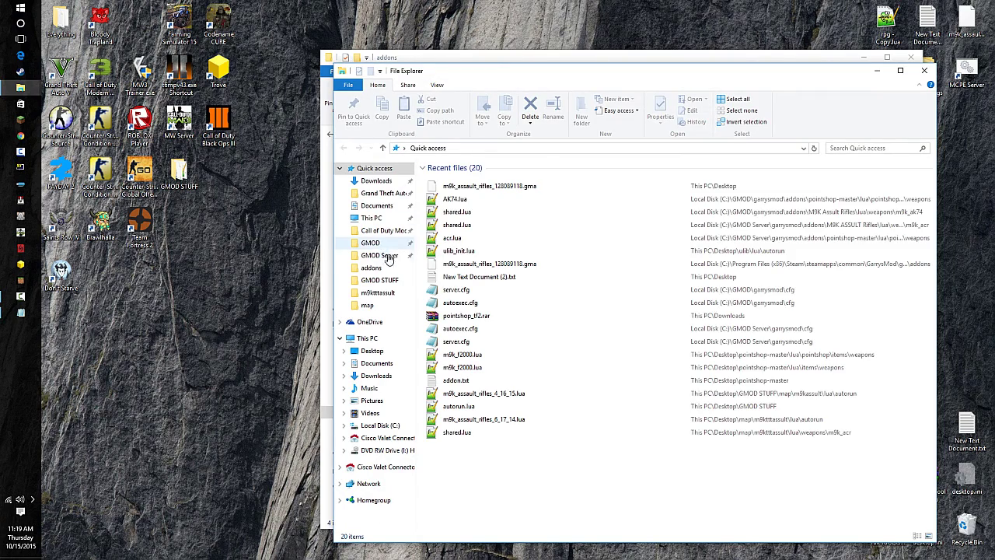
pyautogui.moveTo(500, 75); pyautogui.dragTo(1, 170)
pyautogui.click(671, 269)
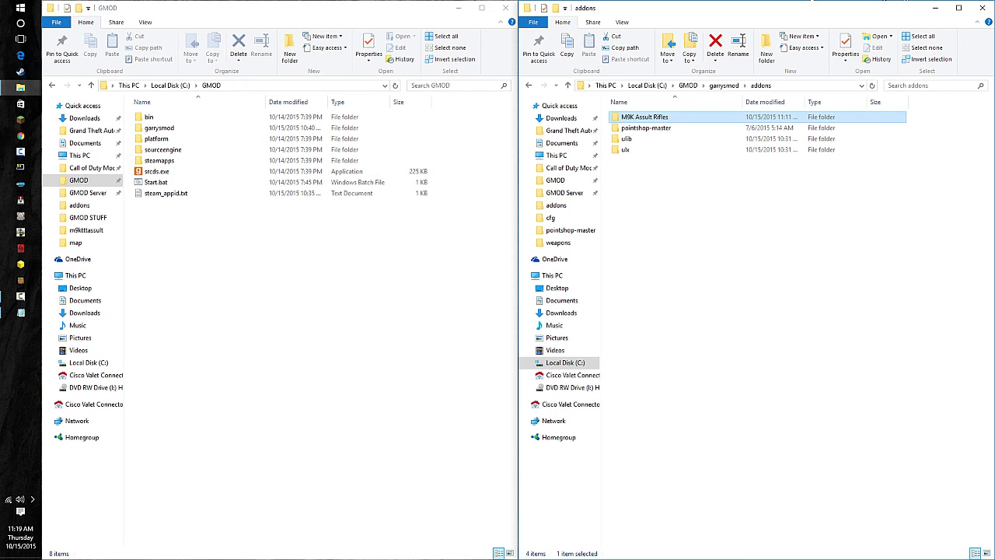
pyautogui.click(719, 407)
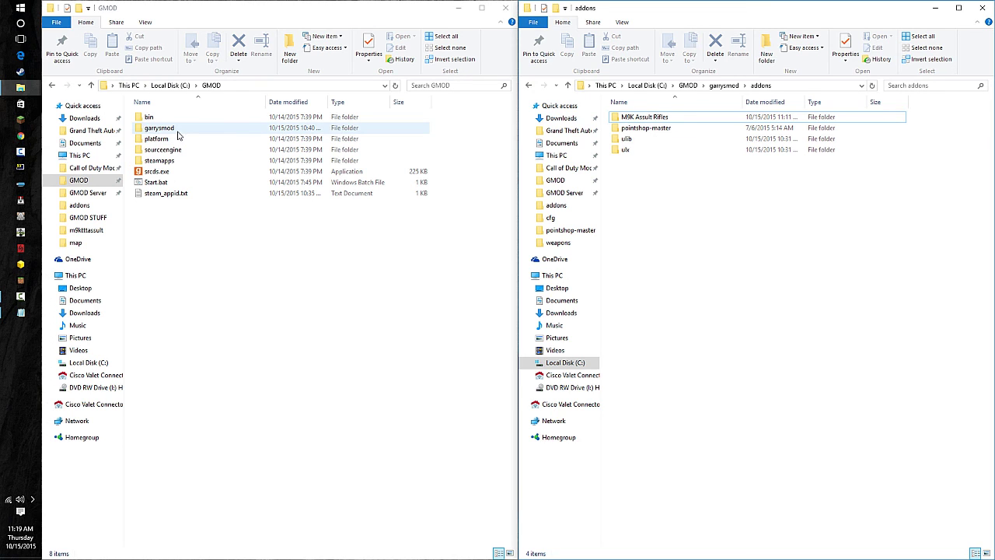
# - In the addons window, open the lua\weapons folder of the M9K Assult Rifles addon
pyautogui.doubleClick(633, 116)
pyautogui.doubleClick(626, 116)
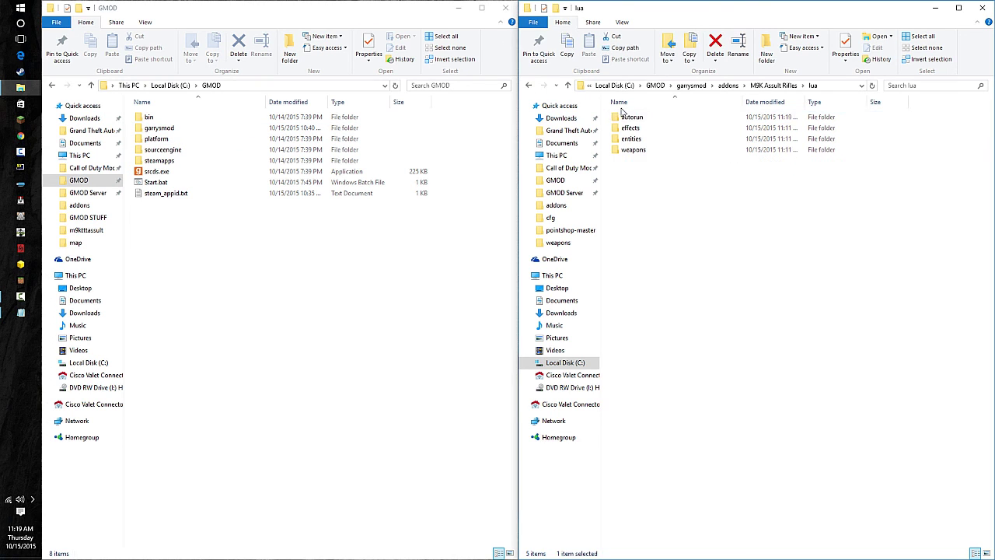
pyautogui.doubleClick(632, 149)
pyautogui.moveTo(840, 446); pyautogui.dragTo(756, 457)
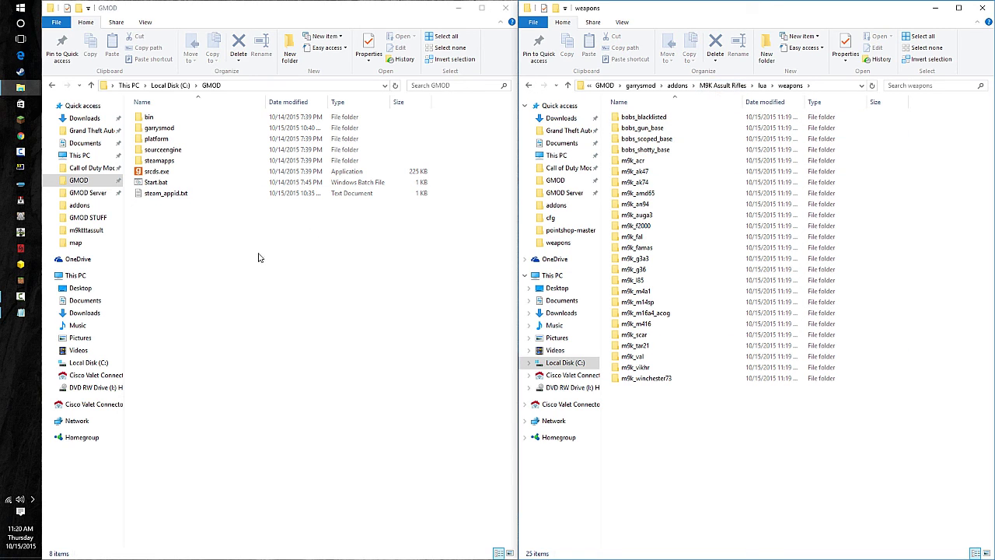
# - In the GMOD window, go into garrysmod\addons and open the pointshop-master folder
pyautogui.click(204, 130)
pyautogui.doubleClick(204, 129)
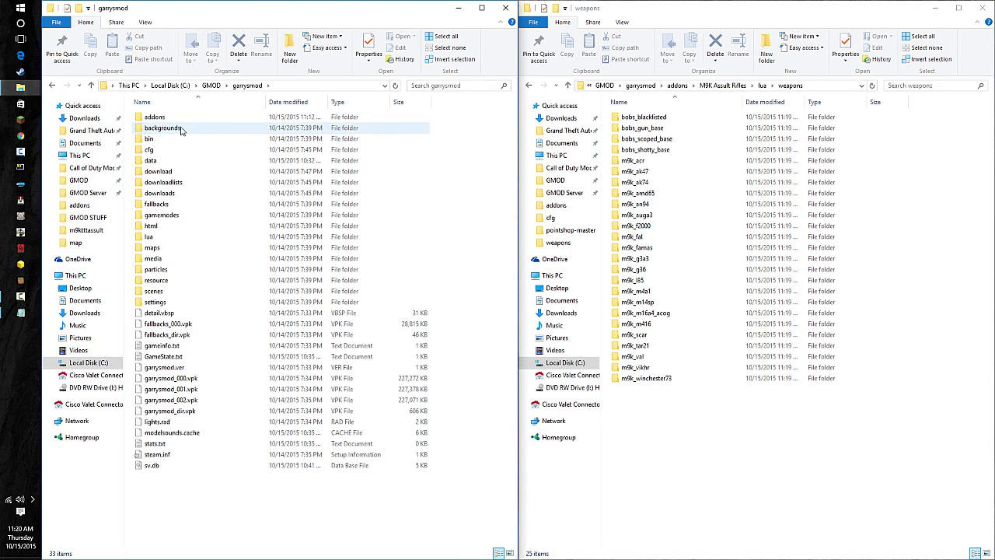
pyautogui.doubleClick(190, 118)
pyautogui.click(190, 130)
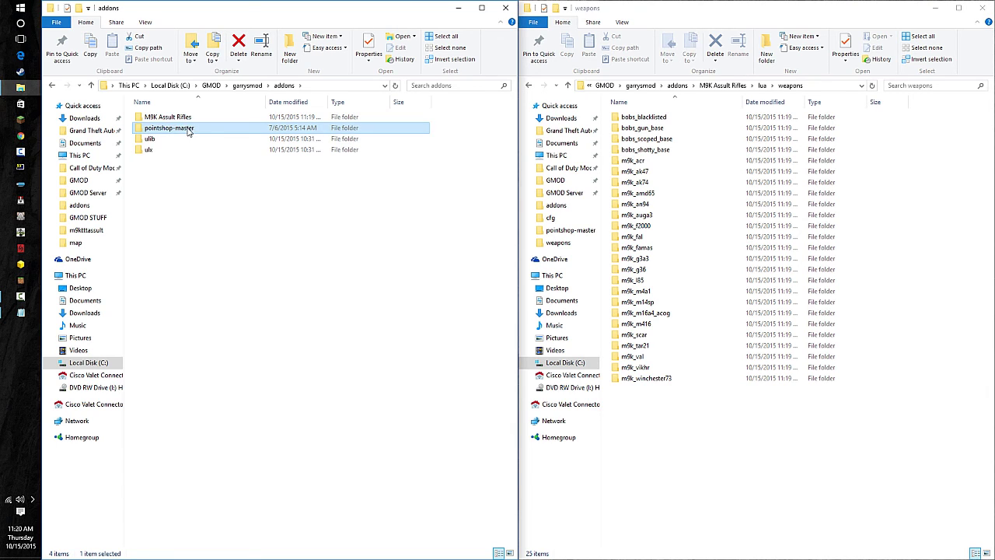
pyautogui.click(163, 132)
pyautogui.click(228, 135)
pyautogui.doubleClick(224, 133)
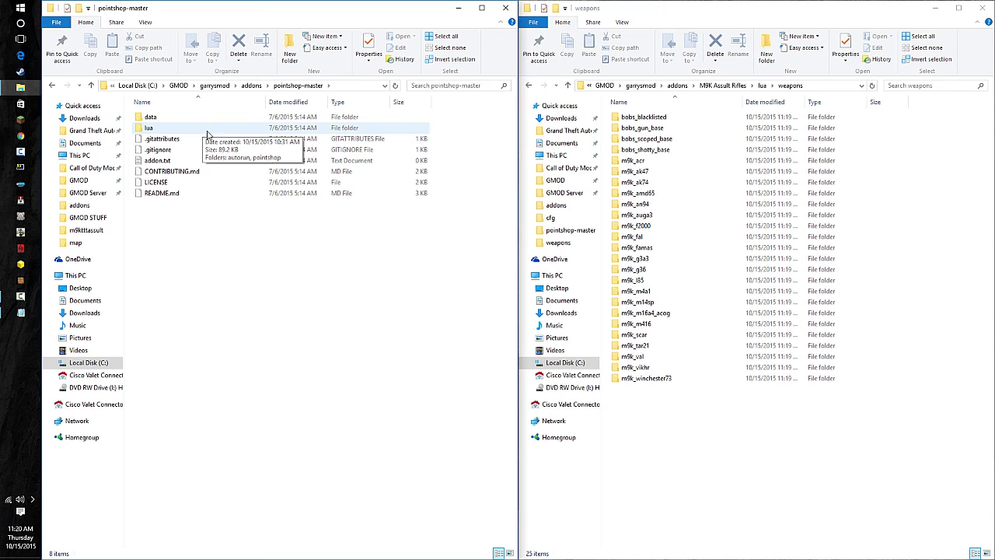
# - Open the lua\pointshop\items\weapons folder inside pointshop-master
pyautogui.doubleClick(161, 128)
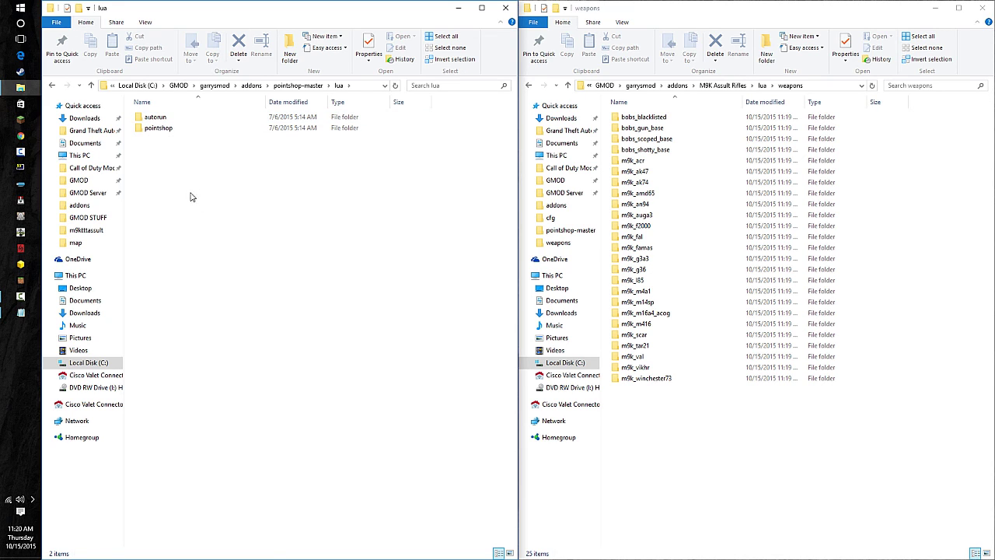
pyautogui.doubleClick(175, 129)
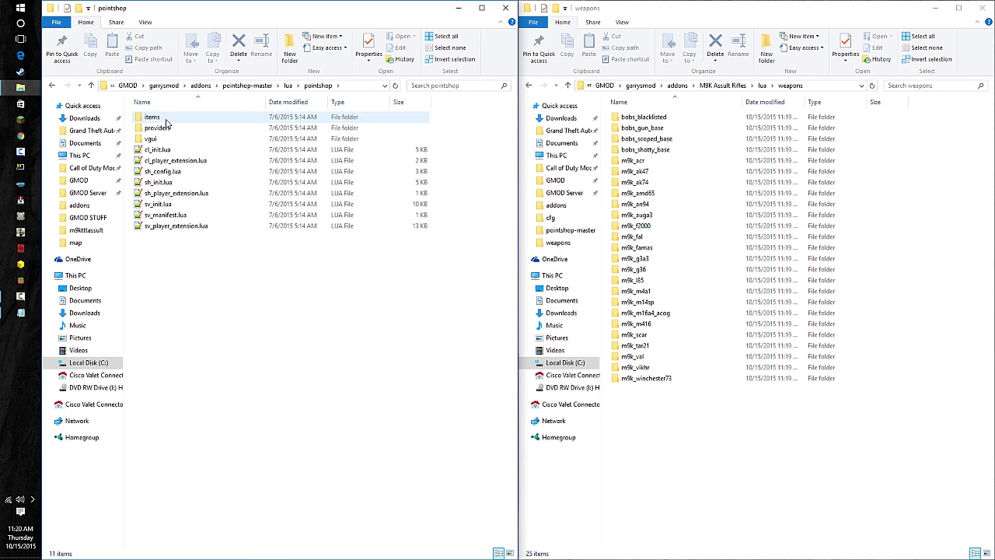
pyautogui.click(166, 118)
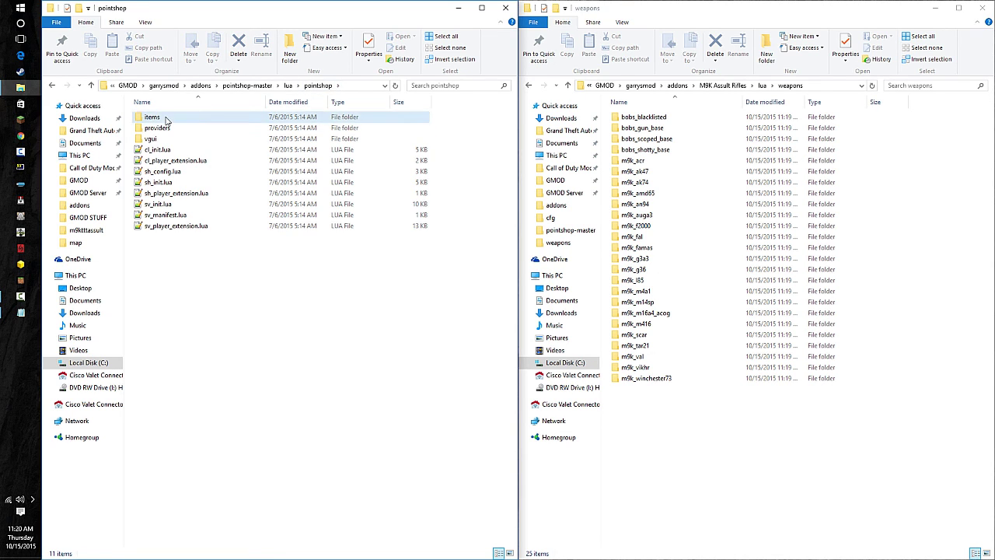
pyautogui.doubleClick(165, 119)
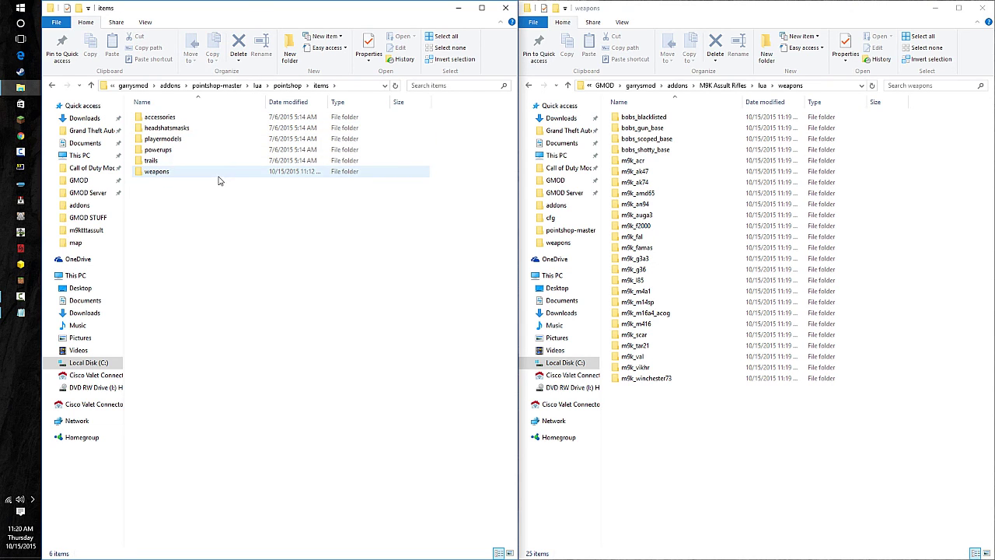
pyautogui.doubleClick(218, 174)
pyautogui.moveTo(230, 316); pyautogui.dragTo(218, 294)
# - Duplicate smg.lua in the PointShop weapons folder and rename the copy to ACR.lua
pyautogui.click(155, 138)
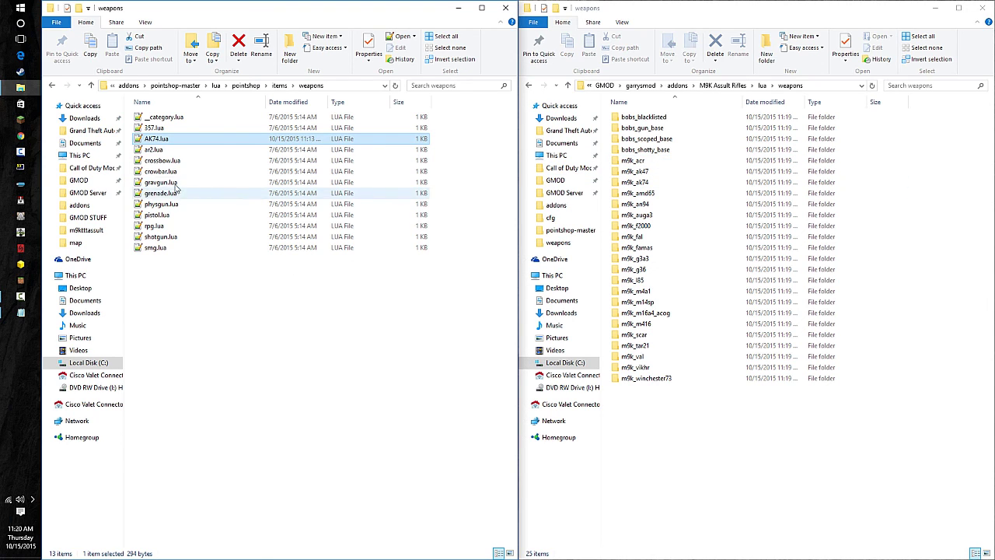
pyautogui.click(175, 249)
pyautogui.hotkey('ctrl', 'c')
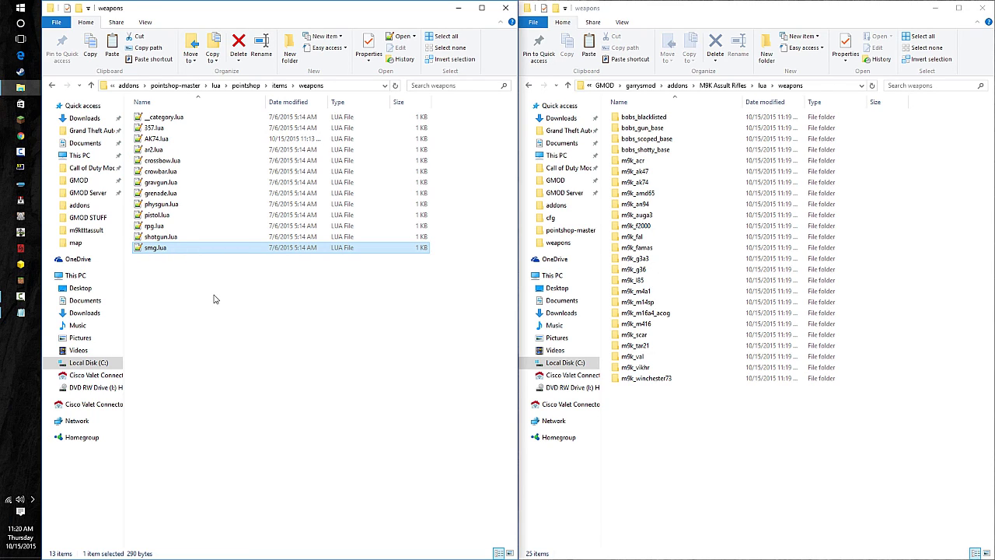
pyautogui.hotkey('ctrl', 'v')
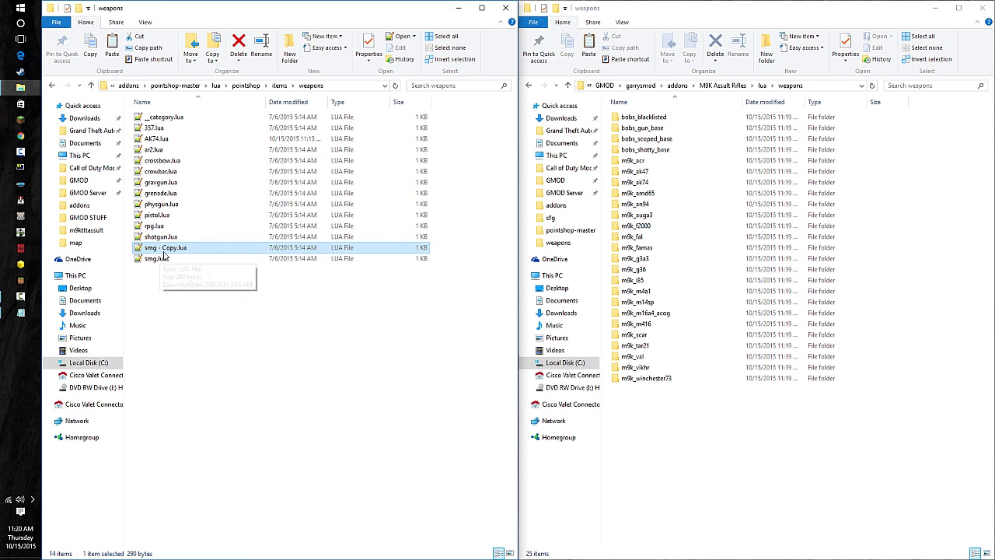
pyautogui.click(162, 249)
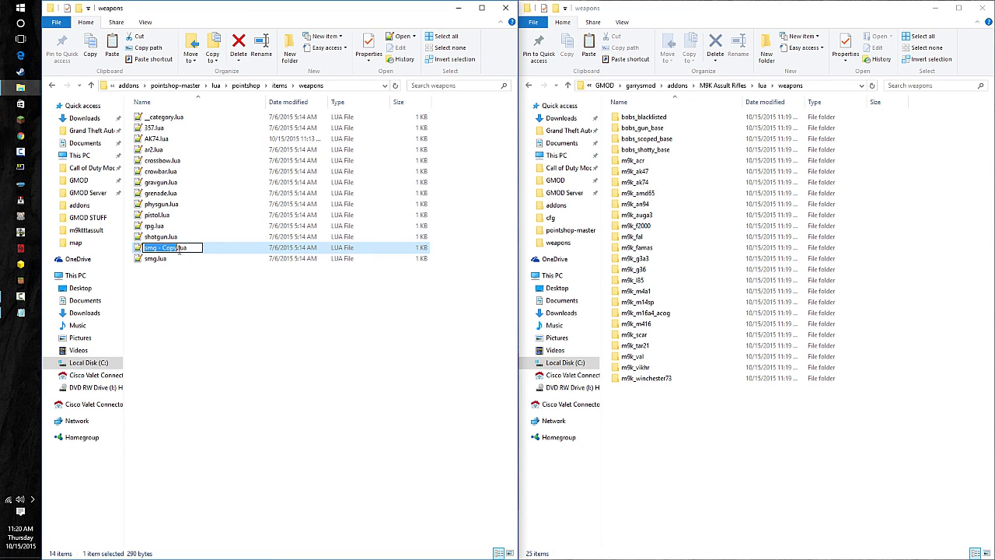
pyautogui.write('ACR')
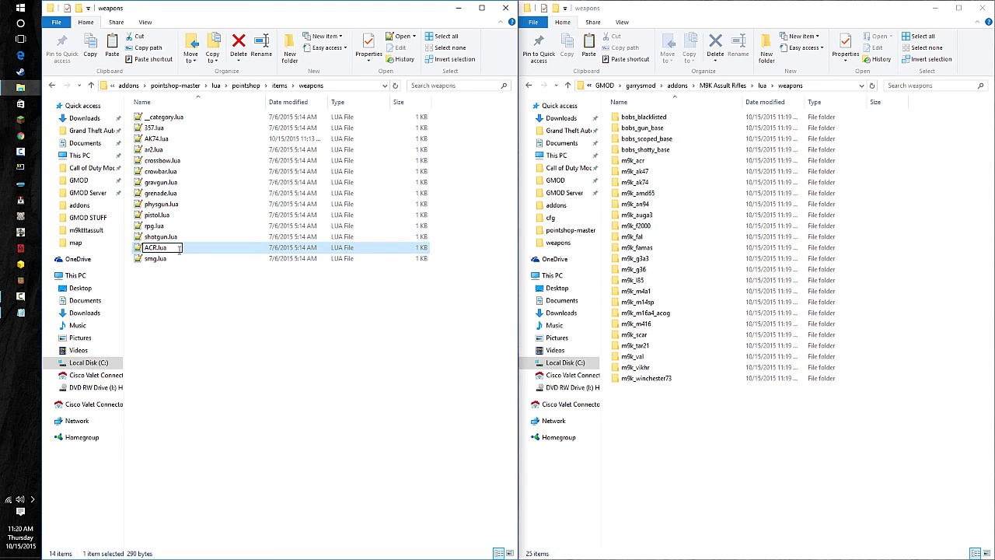
pyautogui.press('Return')
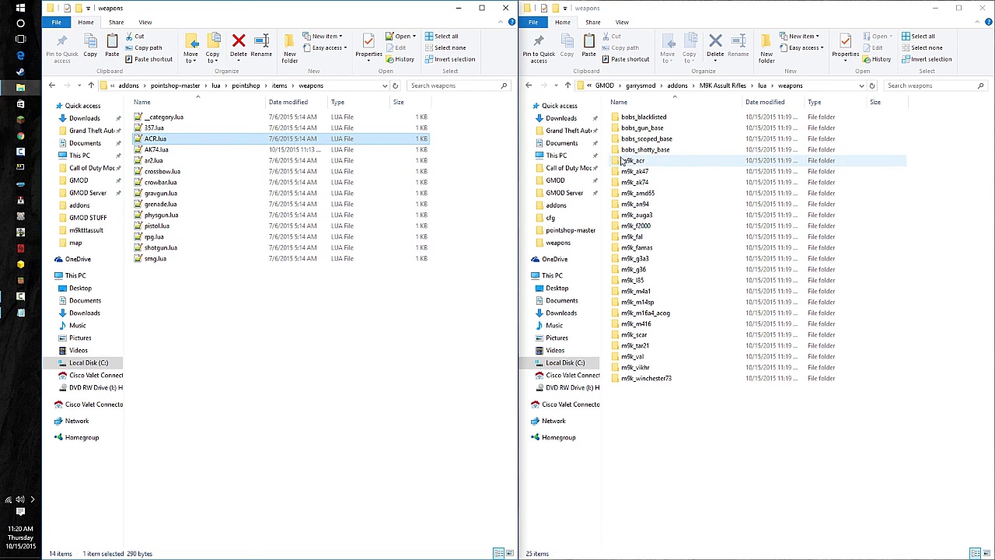
# - Open ACR.lua in Notepad++ beside the addons window and set ITEM.WeaponClass to 'm9k_acr'
pyautogui.doubleClick(376, 141)
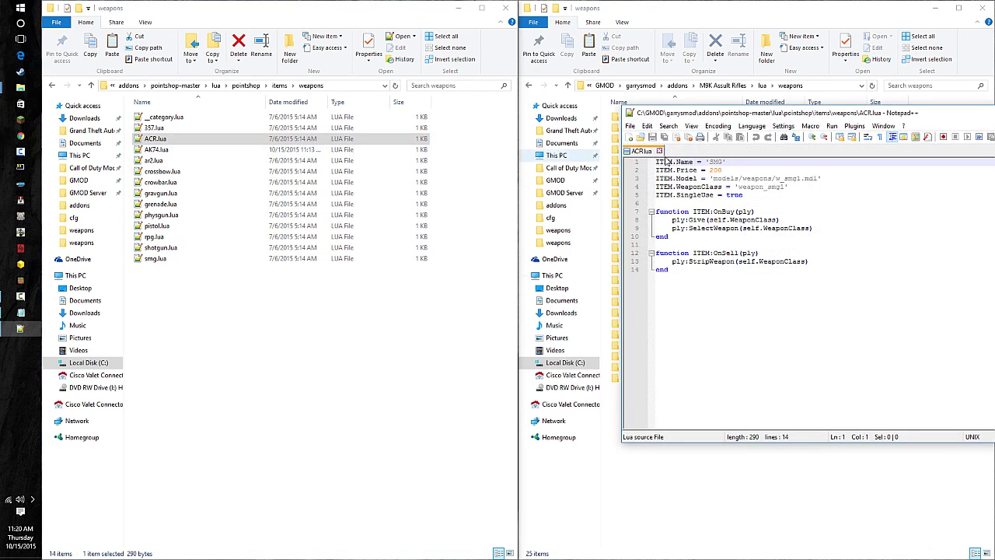
pyautogui.moveTo(633, 144); pyautogui.dragTo(0, 397)
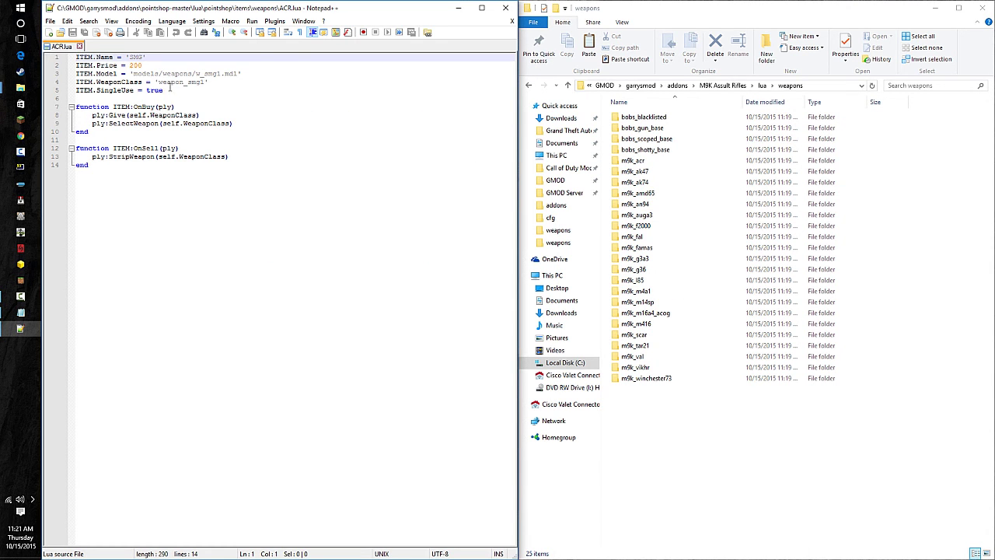
pyautogui.moveTo(158, 82); pyautogui.dragTo(205, 82)
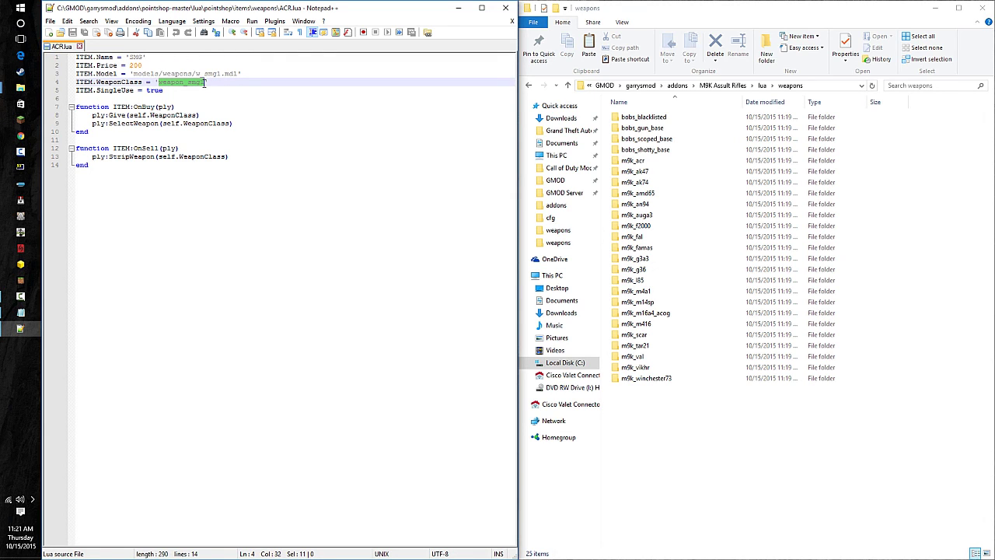
pyautogui.write('m9k_acr')
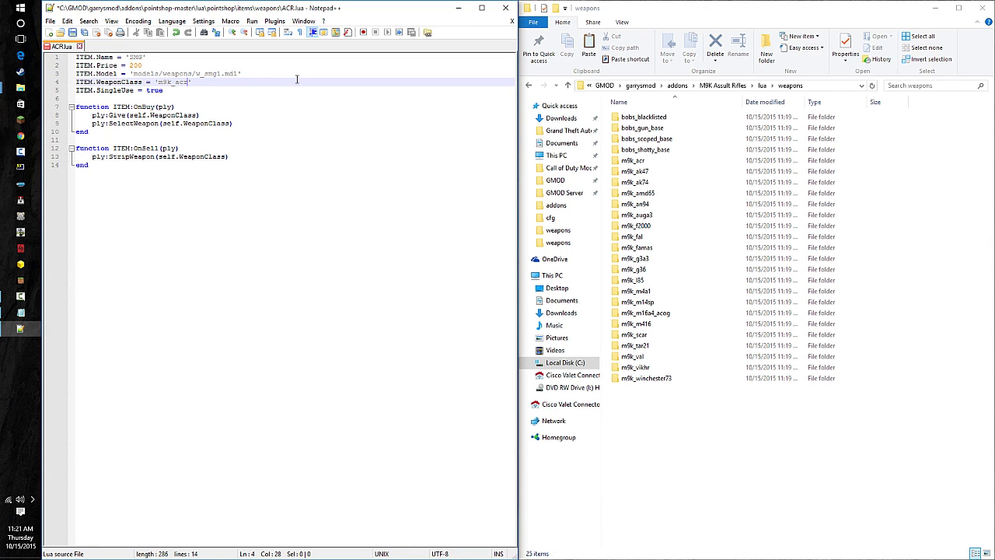
# - Open shared.lua from the m9k_acr folder of the M9K Assult Rifles addon
pyautogui.doubleClick(637, 160)
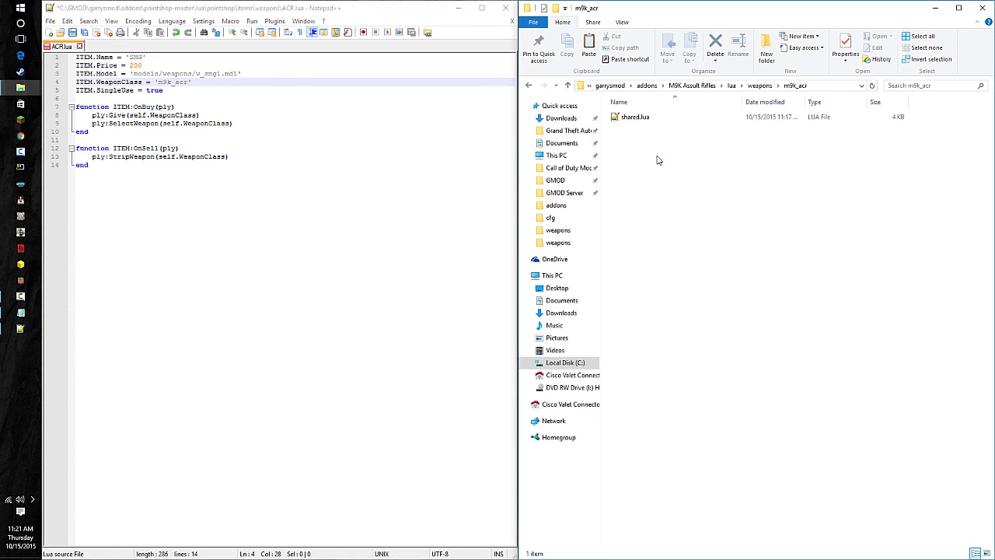
pyautogui.click(632, 117)
pyautogui.click(633, 118)
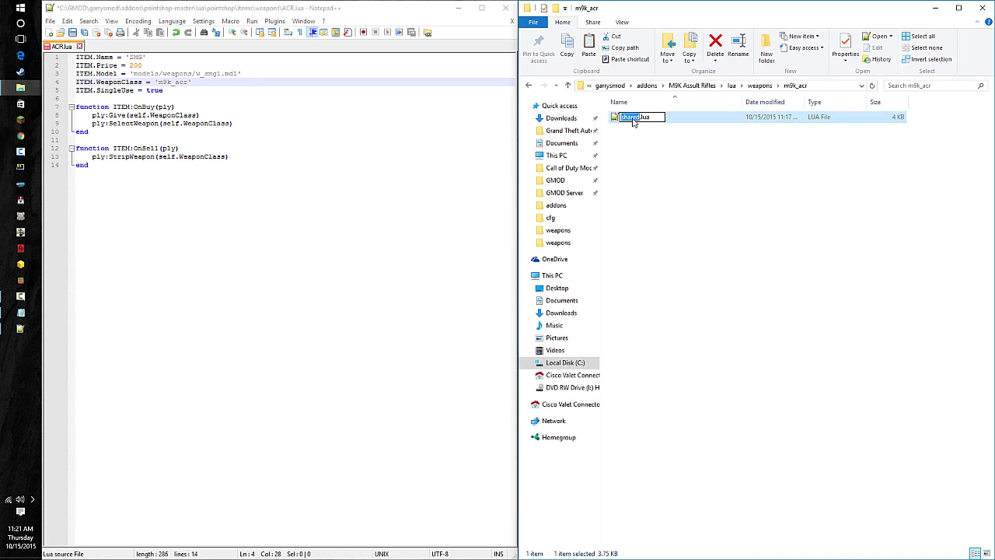
pyautogui.click(706, 138)
pyautogui.rightClick(659, 118)
pyautogui.click(630, 117)
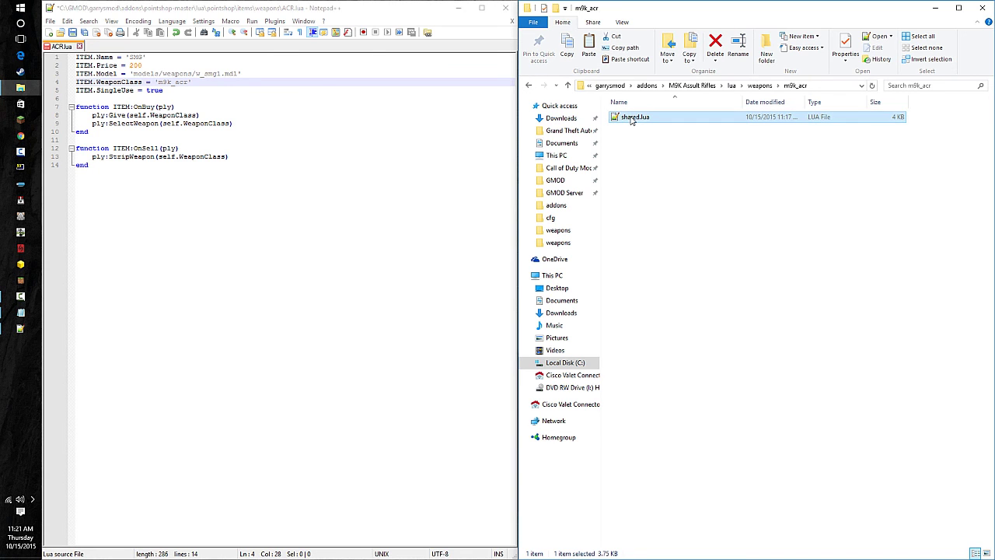
pyautogui.doubleClick(631, 118)
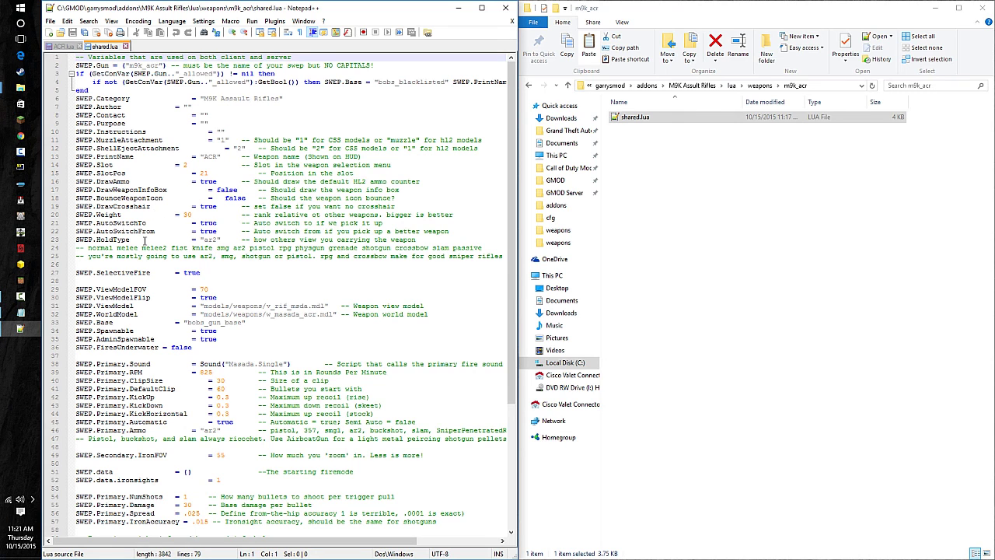
# - Copy the WorldModel path models/weapons/w_masada_acr.mdl from shared.lua and replace the ITEM.Model path in ACR.lua with it
pyautogui.scroll(-2, 142, 243)
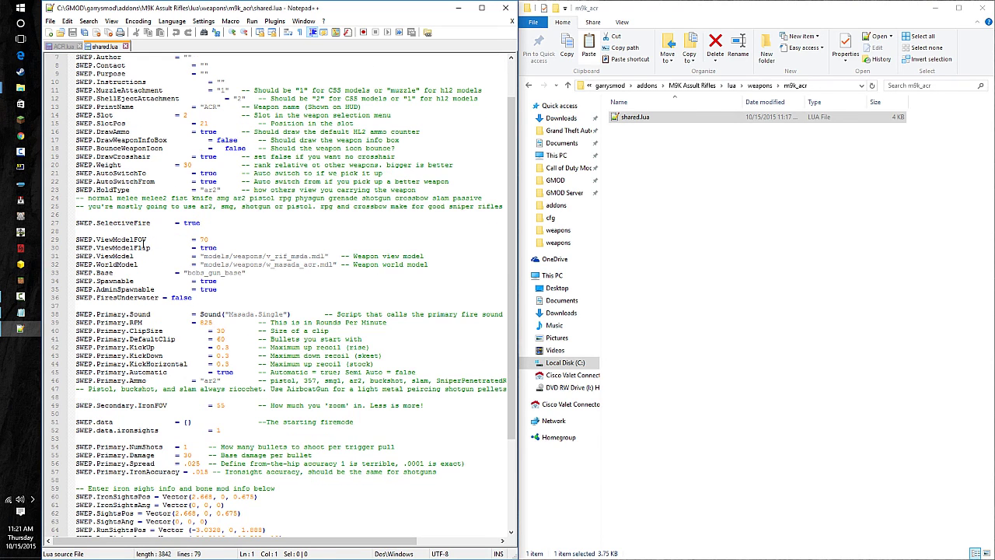
pyautogui.click(365, 264)
pyautogui.click(343, 281)
pyautogui.moveTo(332, 265); pyautogui.dragTo(203, 264)
pyautogui.hotkey('ctrl', 'c')
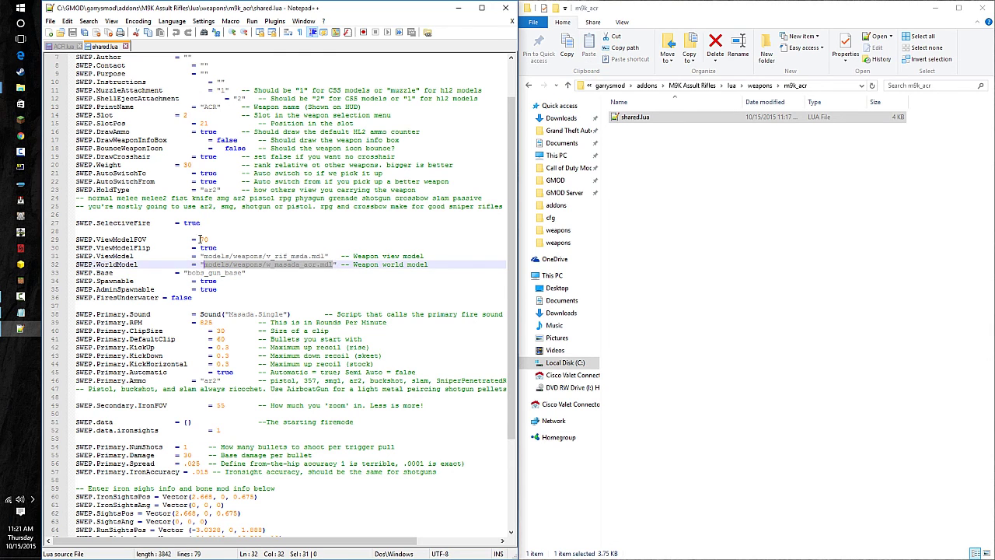
pyautogui.click(62, 47)
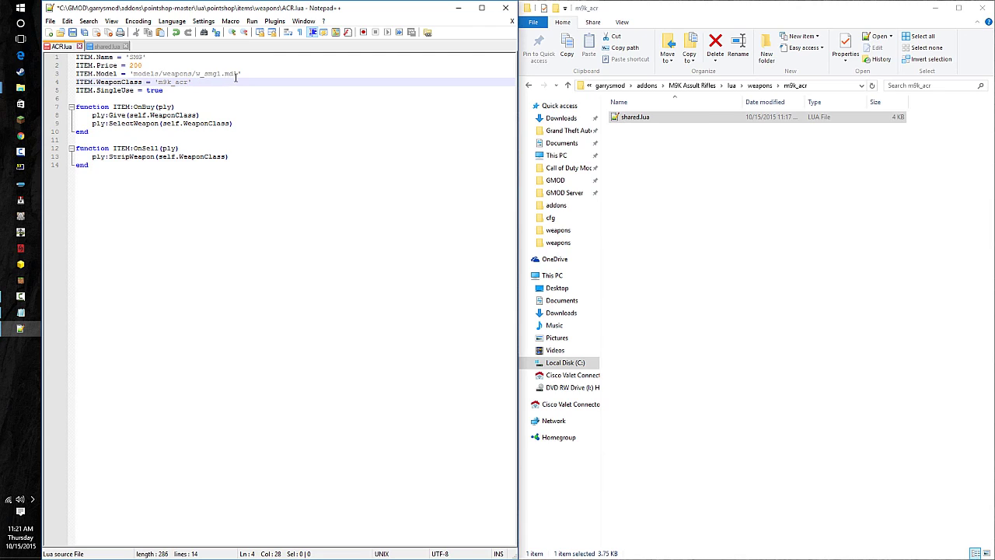
pyautogui.moveTo(240, 74); pyautogui.dragTo(134, 74)
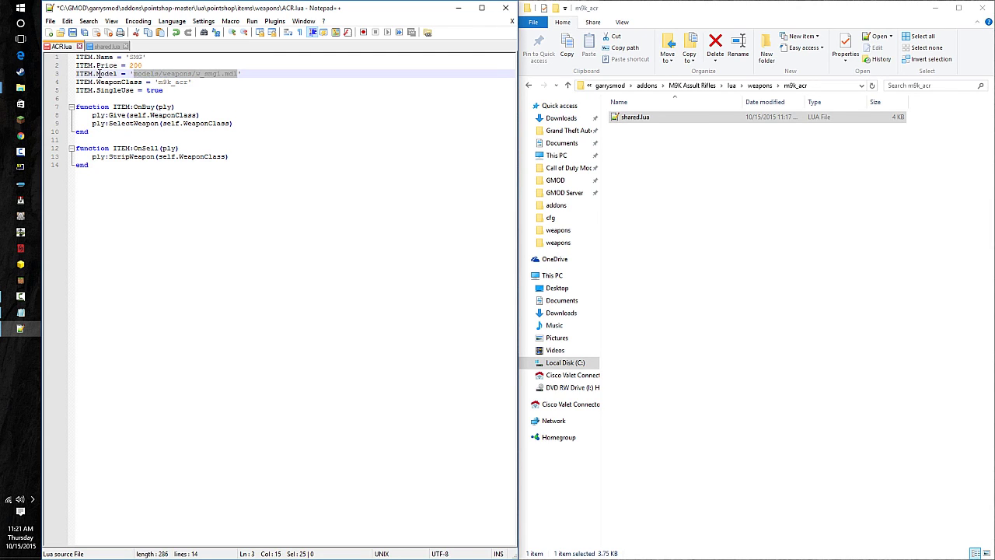
pyautogui.hotkey('ctrl', 'v')
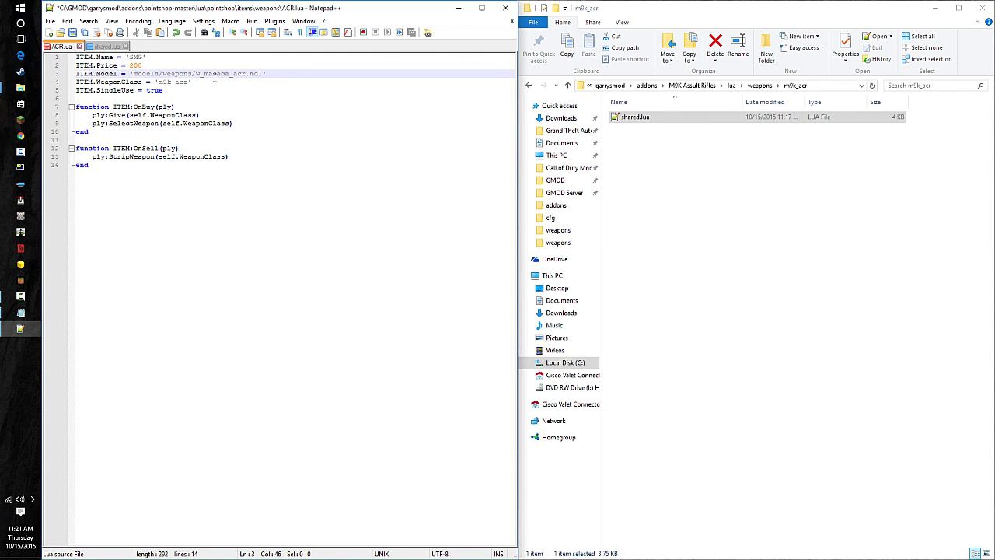
# - In ACR.lua, set ITEM.Price to 1500 and ITEM.SingleUse to false
pyautogui.moveTo(144, 66); pyautogui.dragTo(146, 90)
pyautogui.write('10')
pyautogui.write('fals')
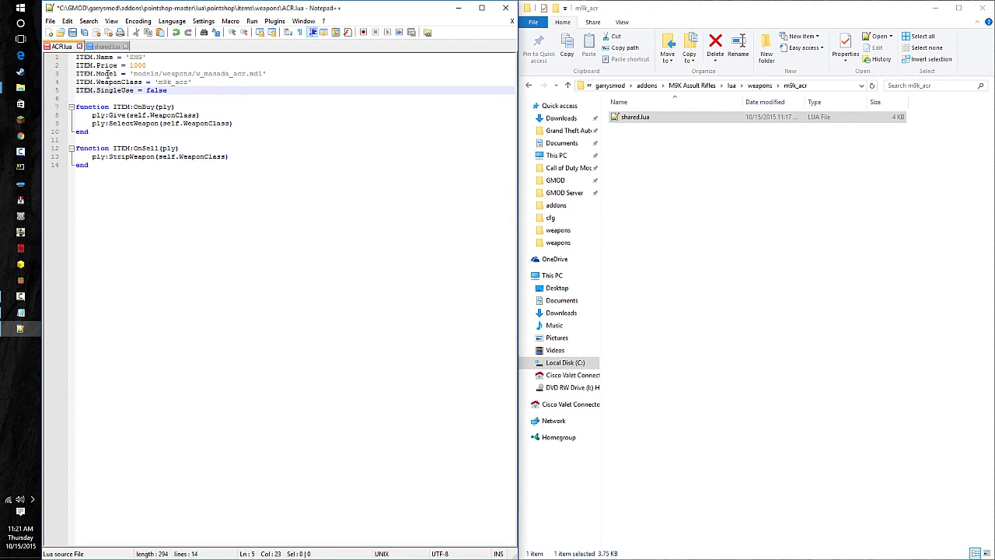
pyautogui.click(134, 65)
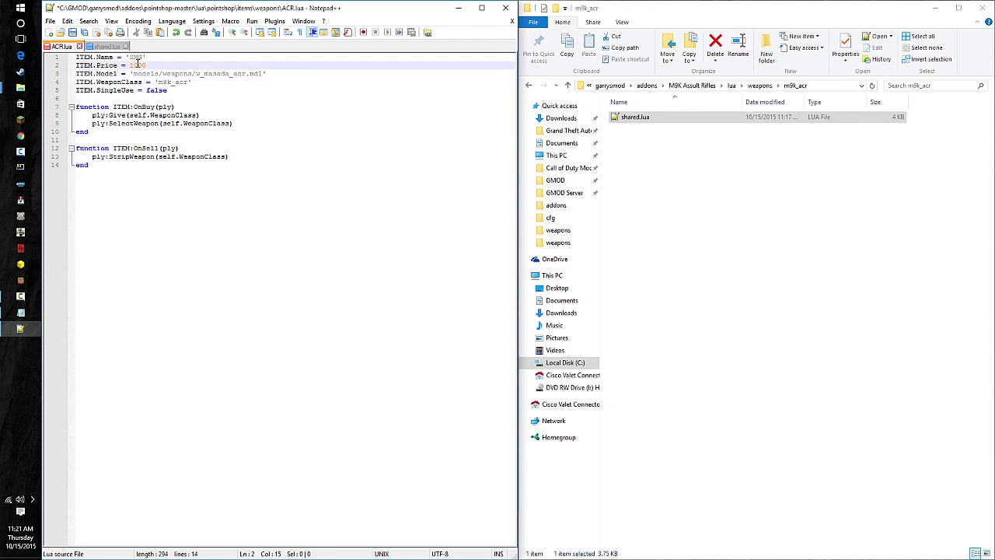
pyautogui.press('Delete')
pyautogui.write('5')
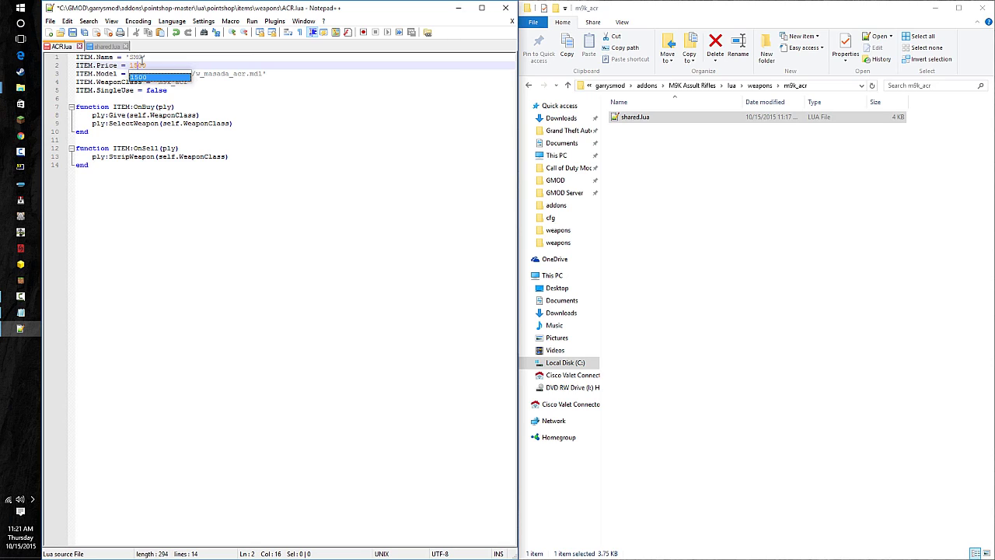
pyautogui.click(171, 64)
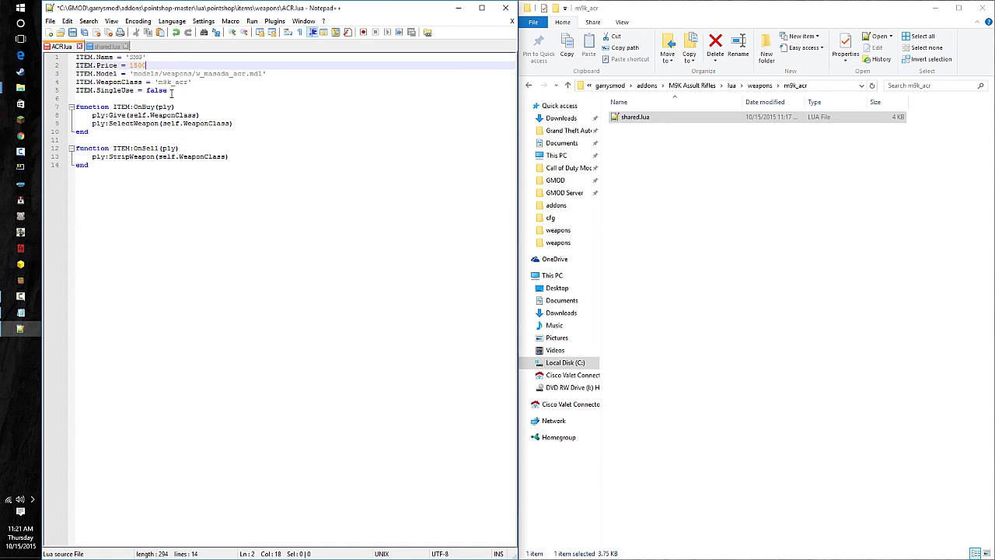
pyautogui.click(173, 91)
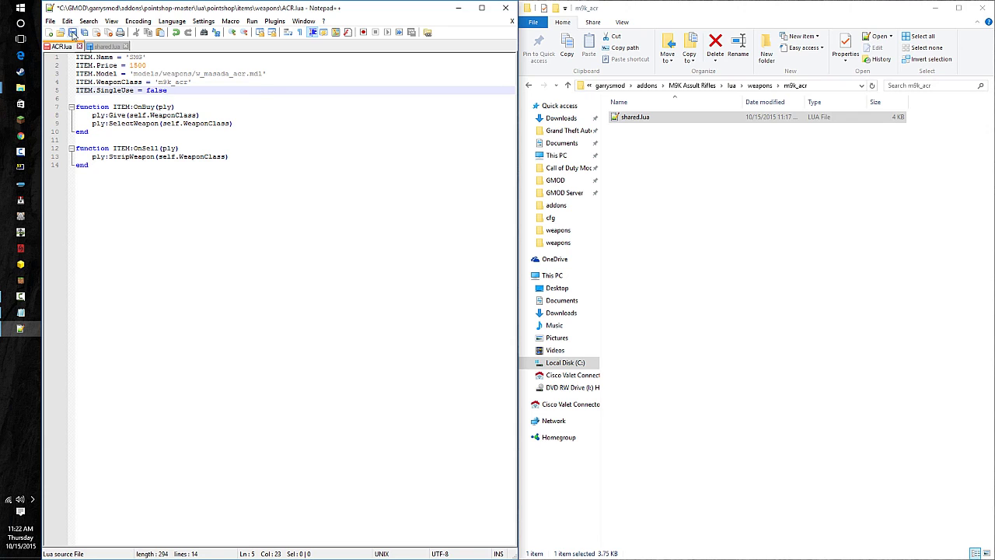
# - Save ACR.lua, then close both open Lua files and the text editor
pyautogui.click(72, 33)
pyautogui.click(79, 46)
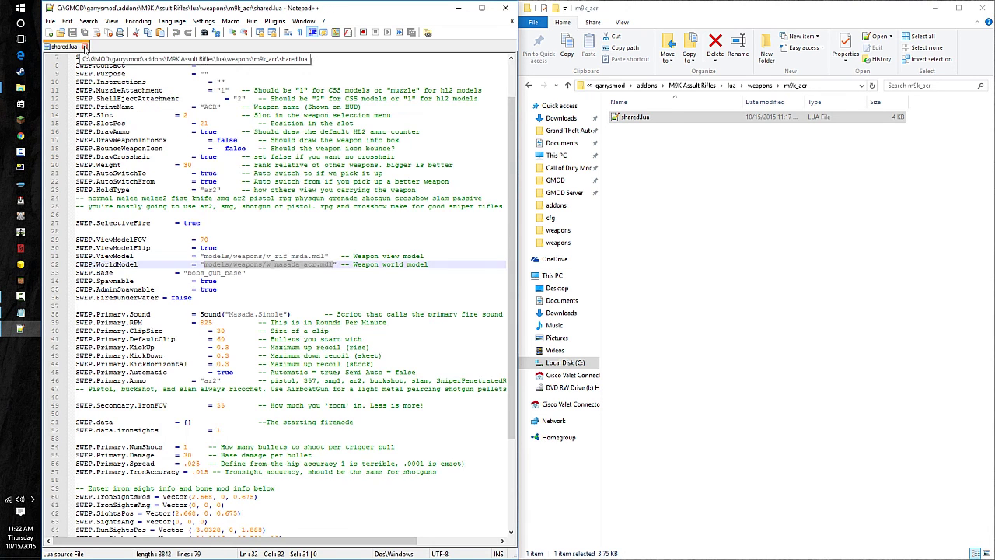
pyautogui.click(84, 47)
pyautogui.click(505, 10)
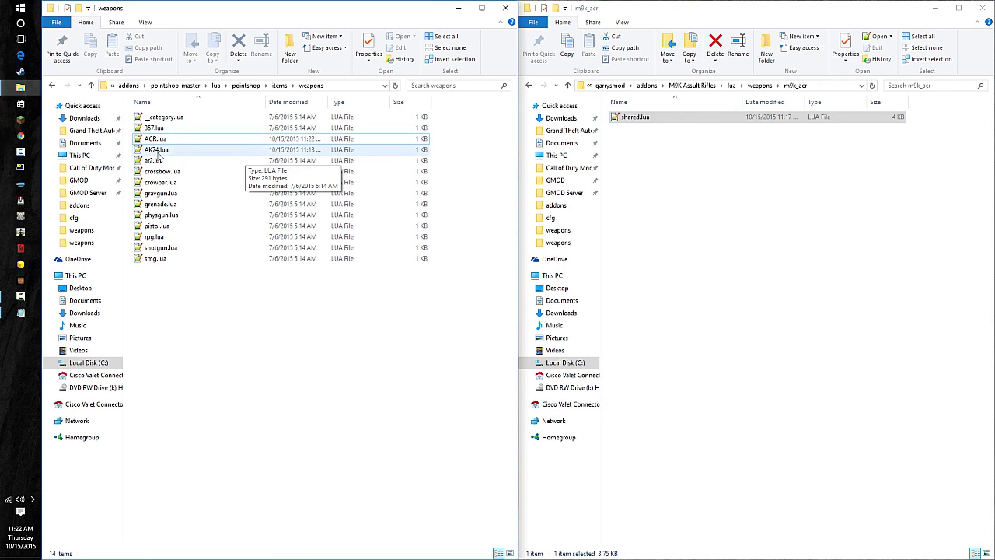
# - Open AK74.lua from the PointShop weapons folder, set ITEM.Price to 1500 and save the file
pyautogui.doubleClick(153, 149)
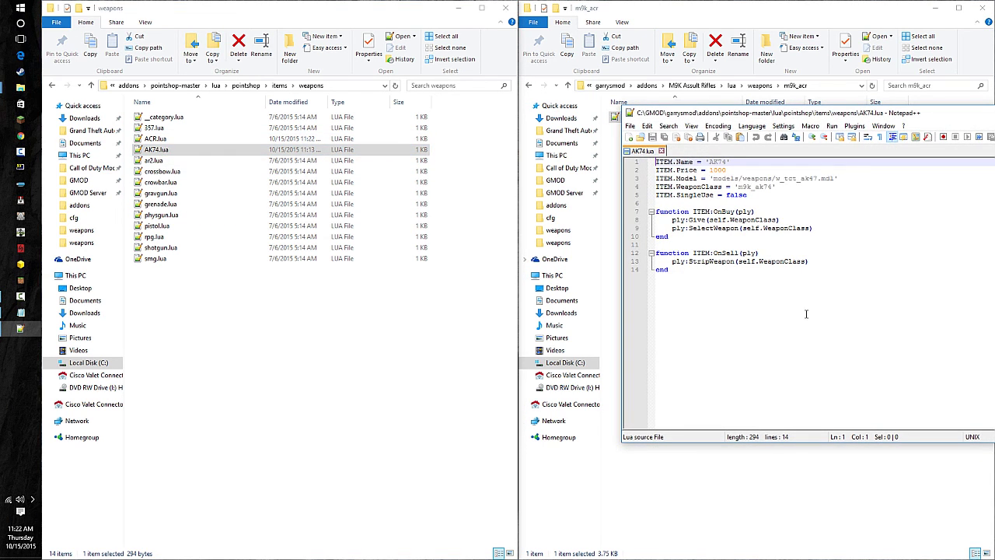
pyautogui.moveTo(711, 170); pyautogui.dragTo(715, 171)
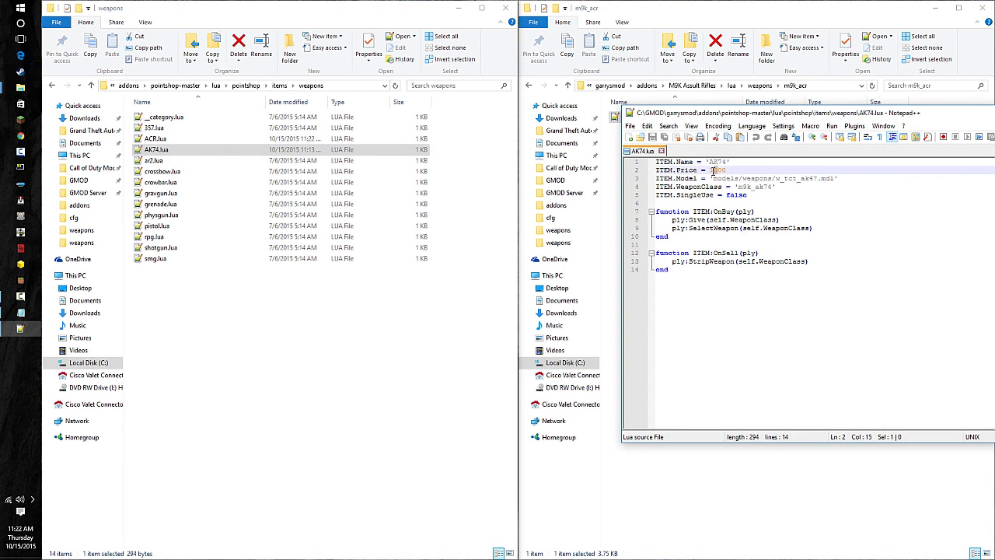
pyautogui.write('5')
pyautogui.click(654, 137)
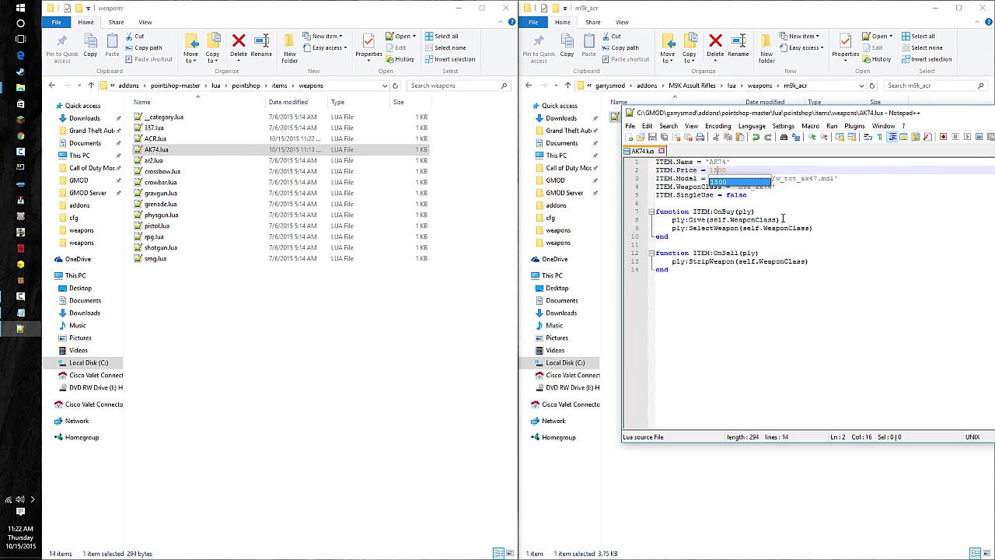
pyautogui.click(902, 282)
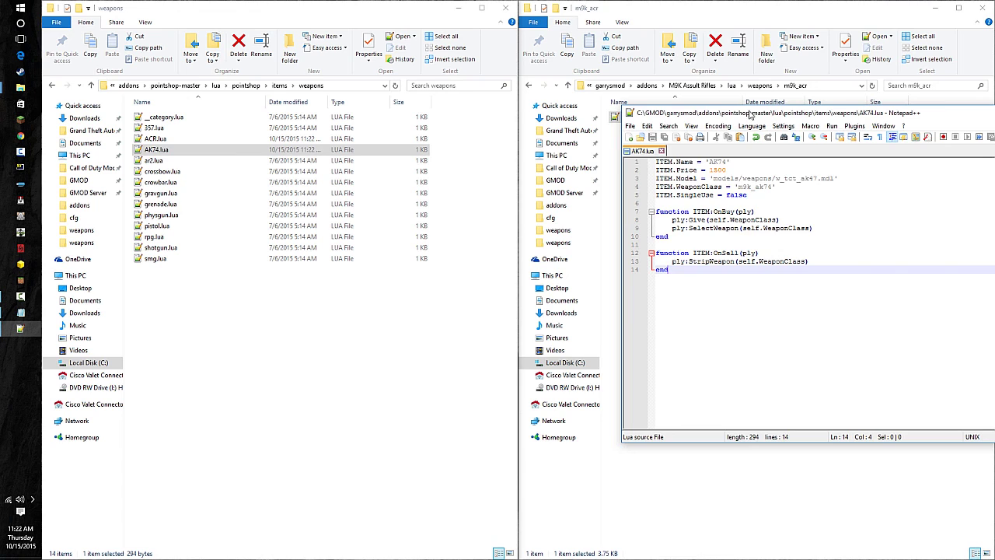
# - Return the addons window to the M9K lua\weapons folder and close AK74.lua along with the text editor
pyautogui.moveTo(749, 114); pyautogui.dragTo(772, 122)
pyautogui.click(763, 86)
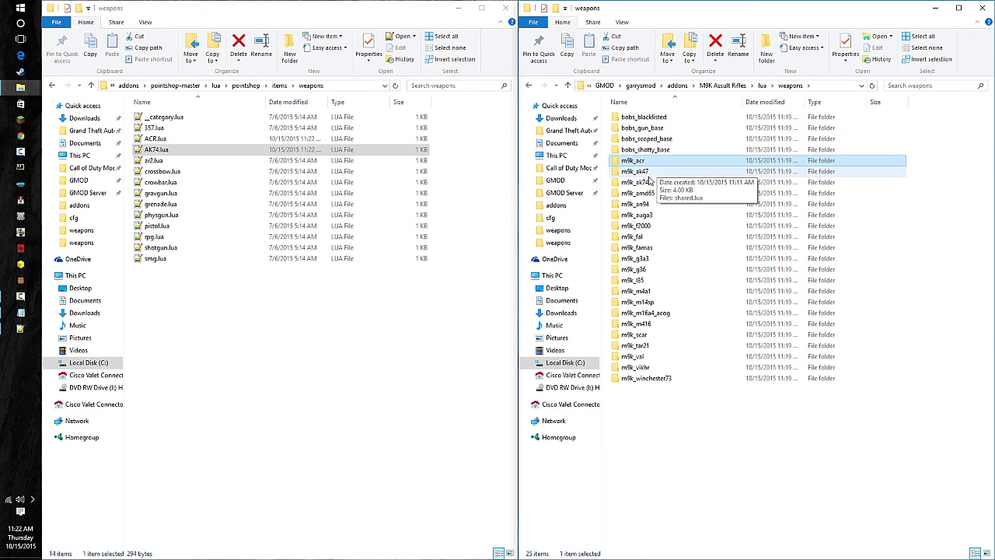
pyautogui.hotkey('alt', 'Tab')
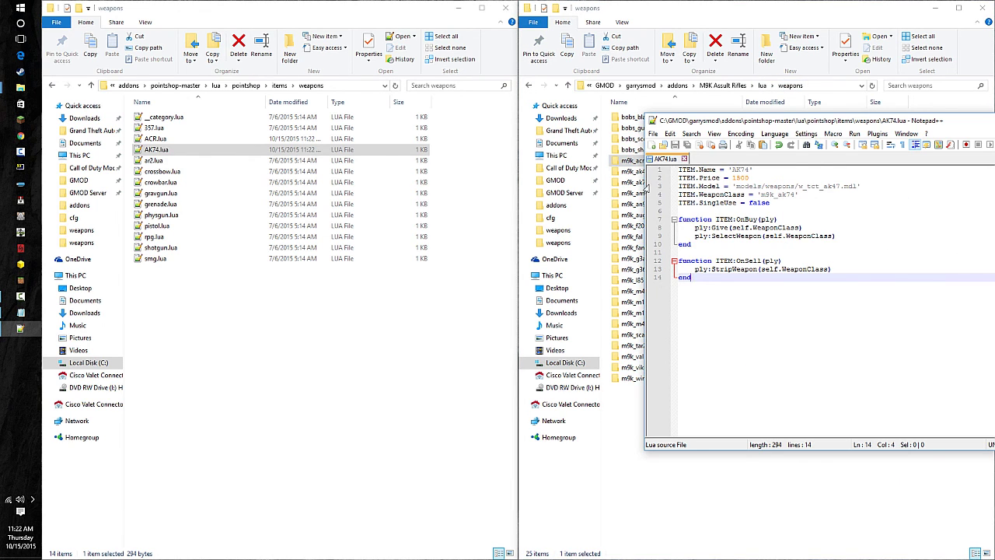
pyautogui.moveTo(737, 123); pyautogui.dragTo(764, 124)
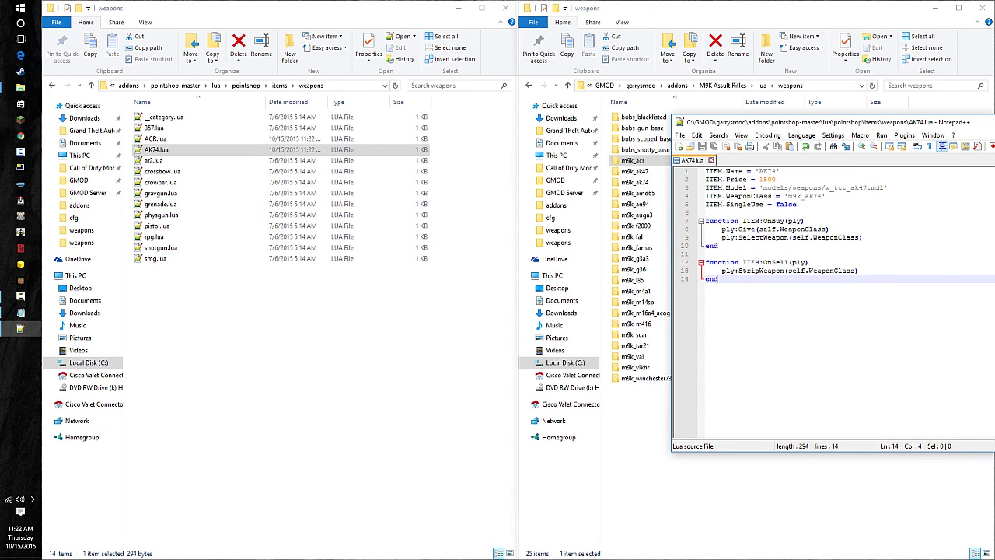
pyautogui.click(711, 159)
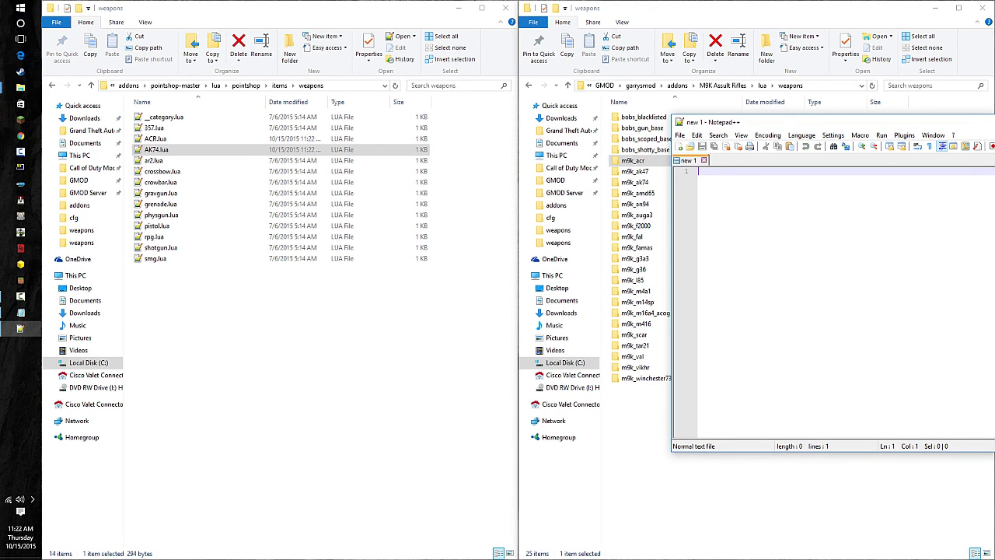
pyautogui.click(730, 107)
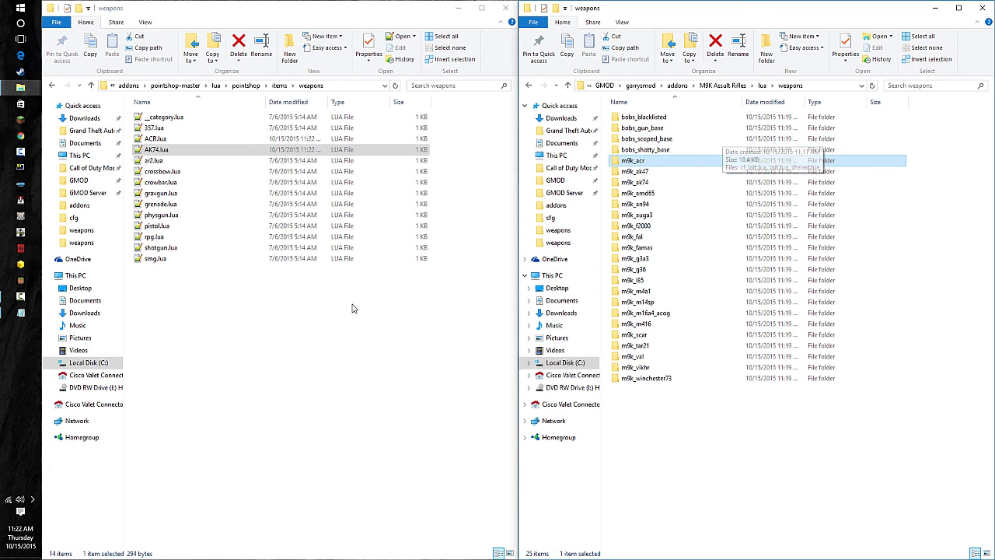
# - Duplicate smg.lua in the PointShop weapons folder and rename the copy to AK47.lua
pyautogui.click(209, 261)
pyautogui.hotkey('ctrl', 'c')
pyautogui.hotkey('ctrl', 'v')
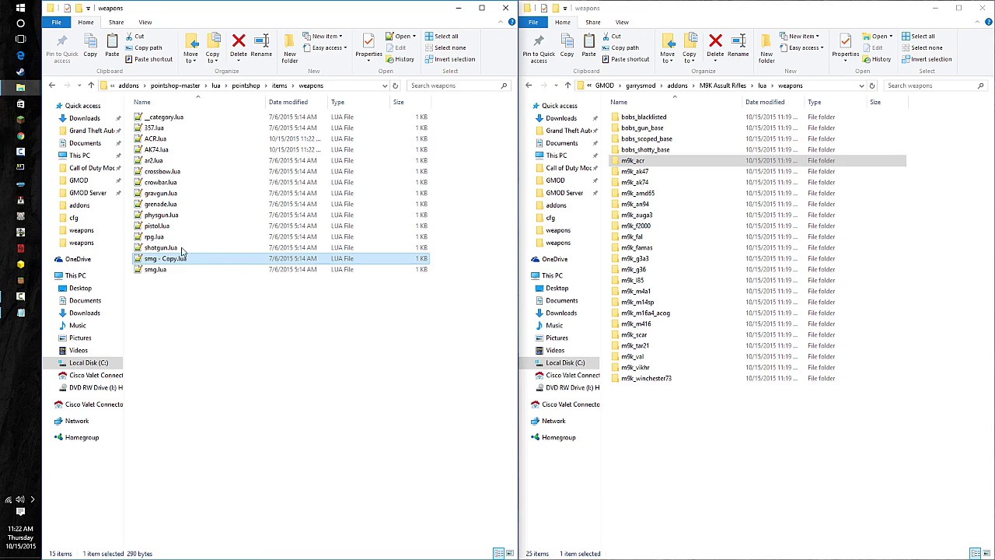
pyautogui.click(177, 259)
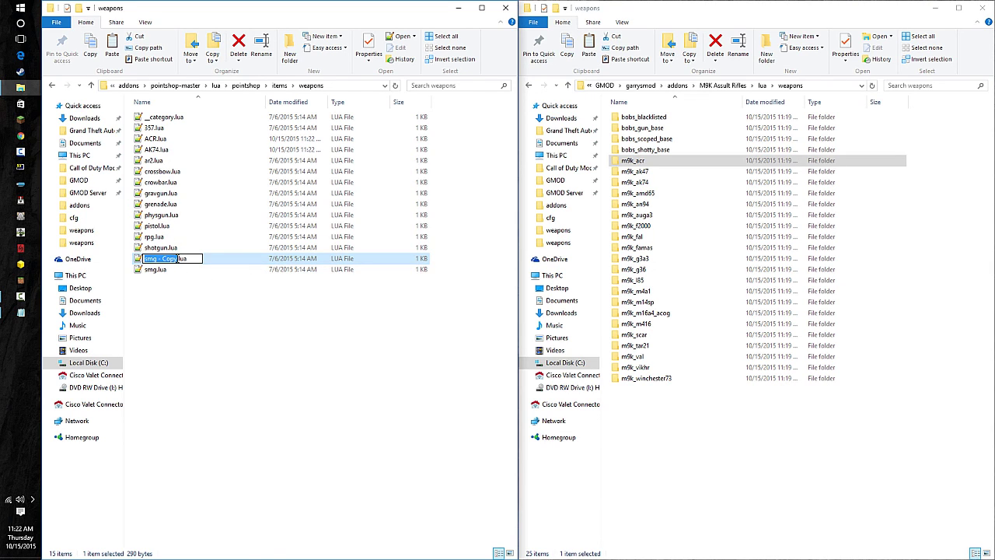
pyautogui.write('AK')
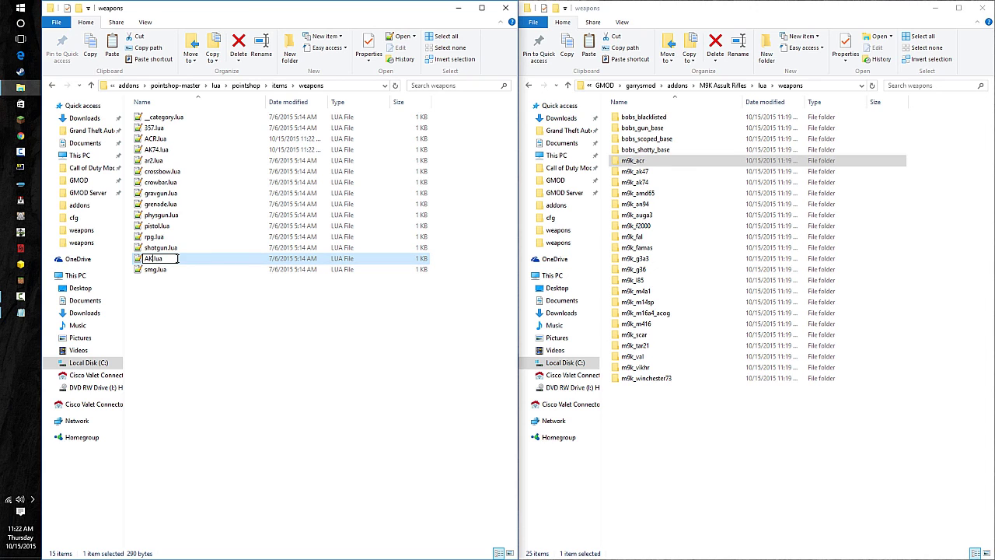
pyautogui.write('47')
pyautogui.press('Return')
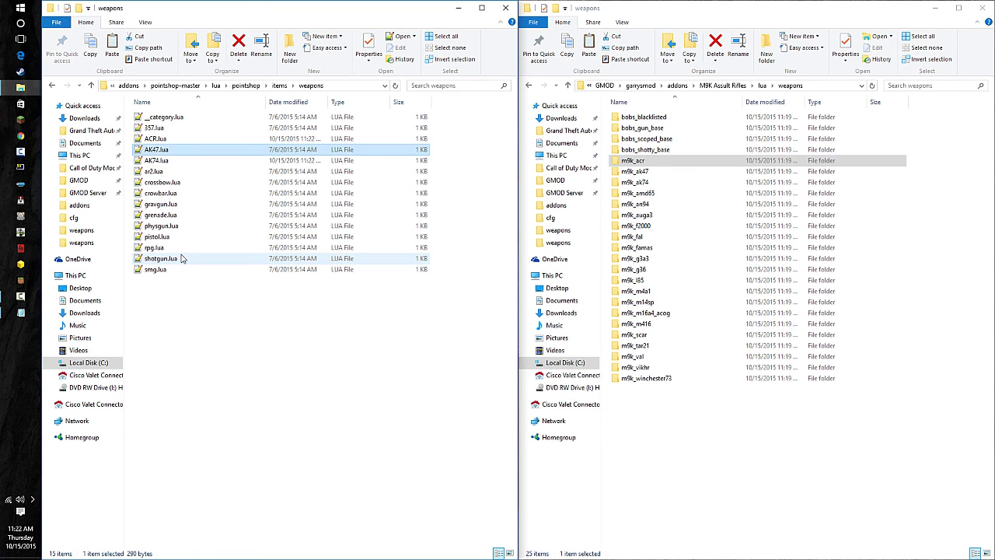
# - Open AK47.lua beside the M9K m9k_ak47 folder and set ITEM.WeaponClass to 'm9k_ak47'
pyautogui.doubleClick(195, 149)
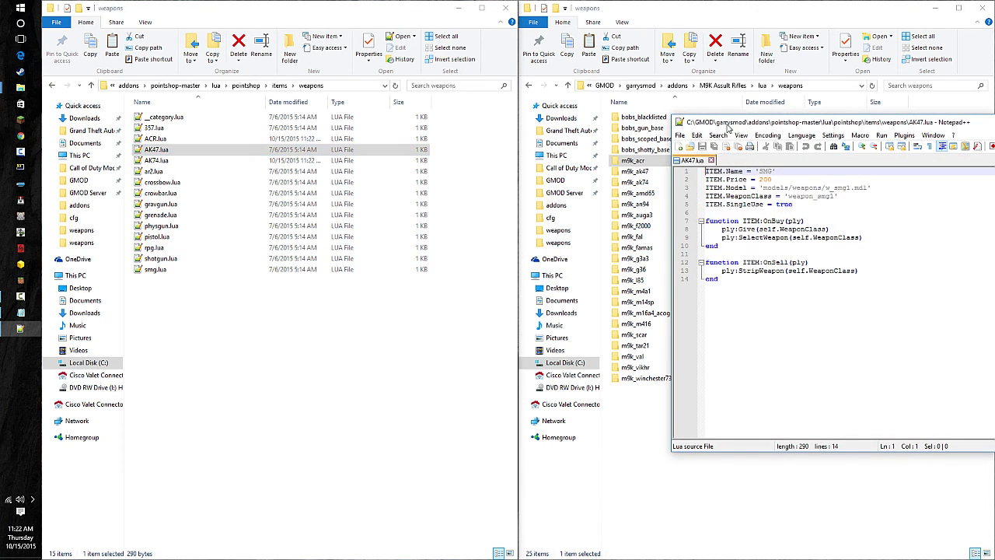
pyautogui.press('super+Left')
pyautogui.doubleClick(652, 171)
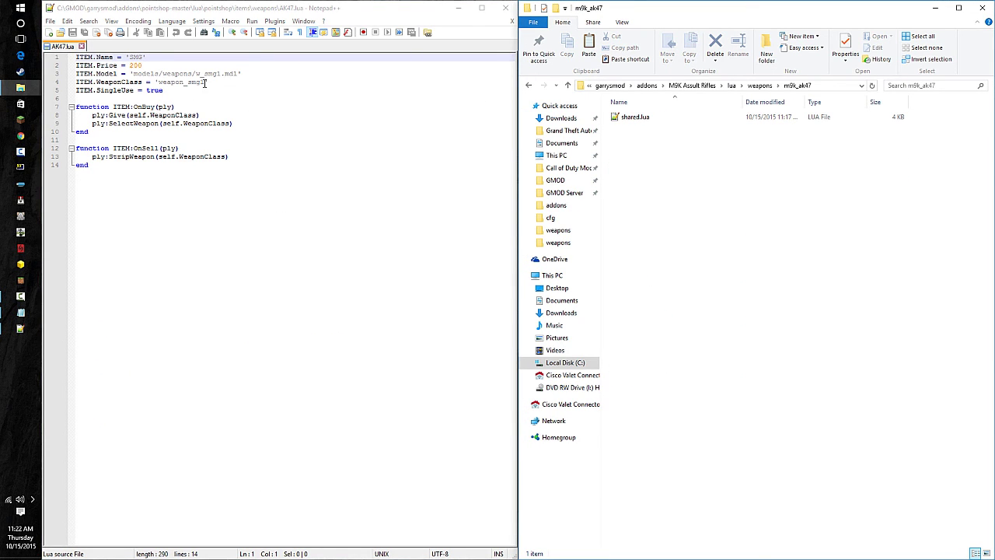
pyautogui.moveTo(205, 83); pyautogui.dragTo(161, 82)
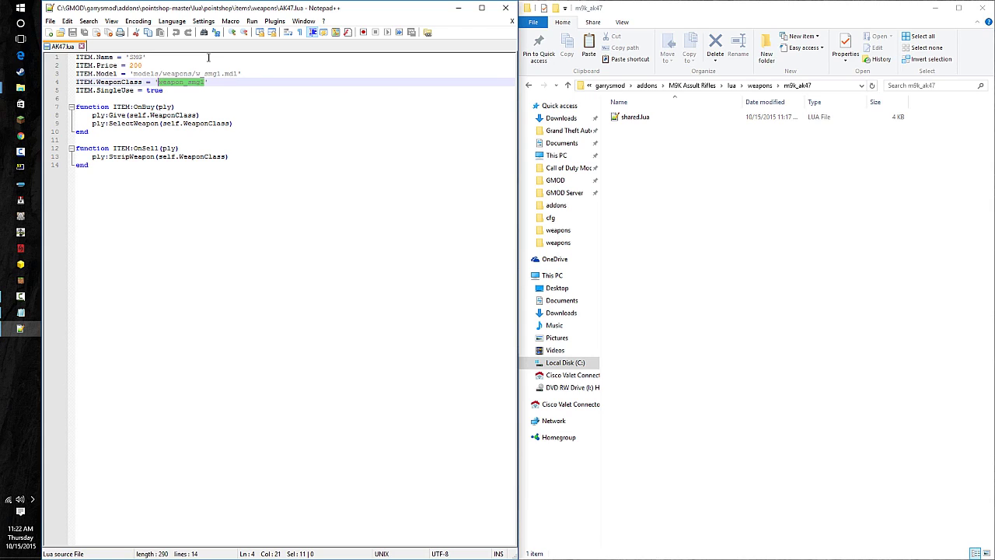
pyautogui.write('m9k_ak47')
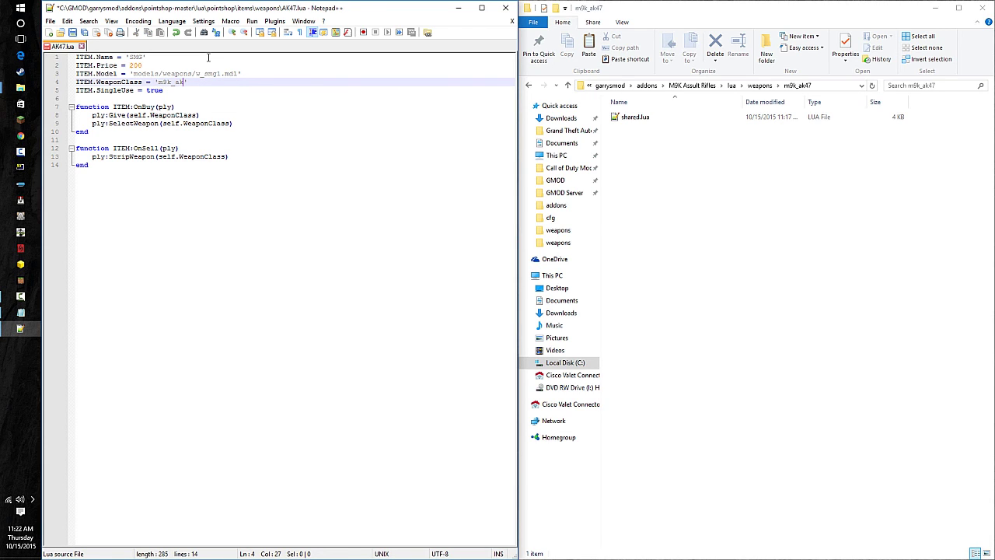
# - In AK47.lua, set ITEM.Model to the world model path models/weapons/w_ak47_m9k.mdl copied from m9k_ak47's shared.lua, and ITEM.Price to 1500
pyautogui.doubleClick(627, 118)
pyautogui.scroll(-3, 239, 290)
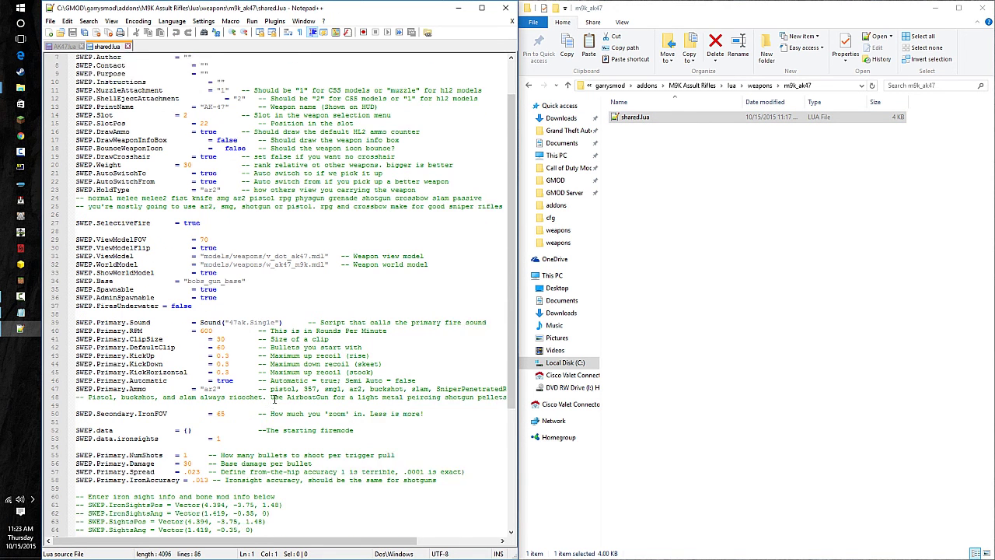
pyautogui.moveTo(326, 240); pyautogui.dragTo(206, 241)
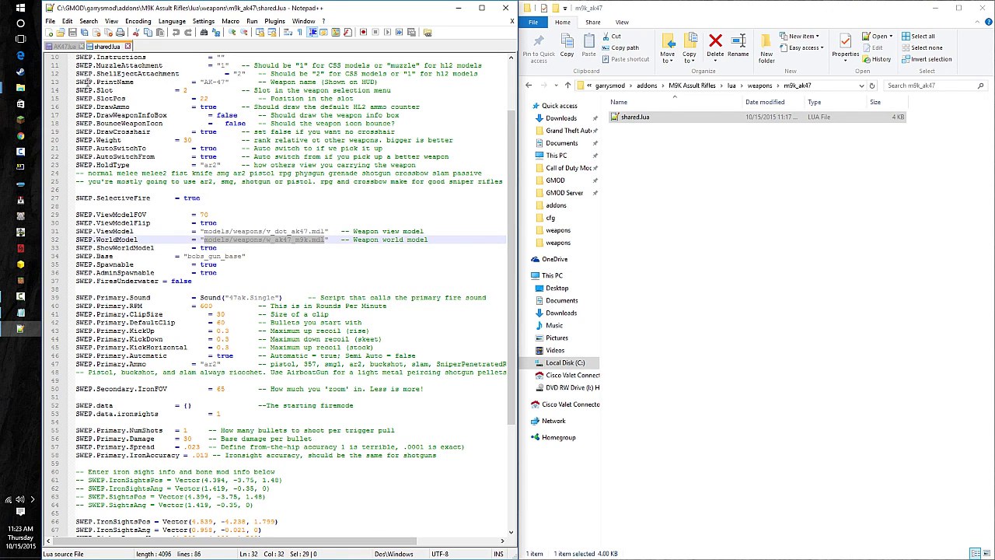
pyautogui.click(65, 46)
pyautogui.moveTo(237, 74); pyautogui.dragTo(138, 66)
pyautogui.hotkey('ctrl', 'v')
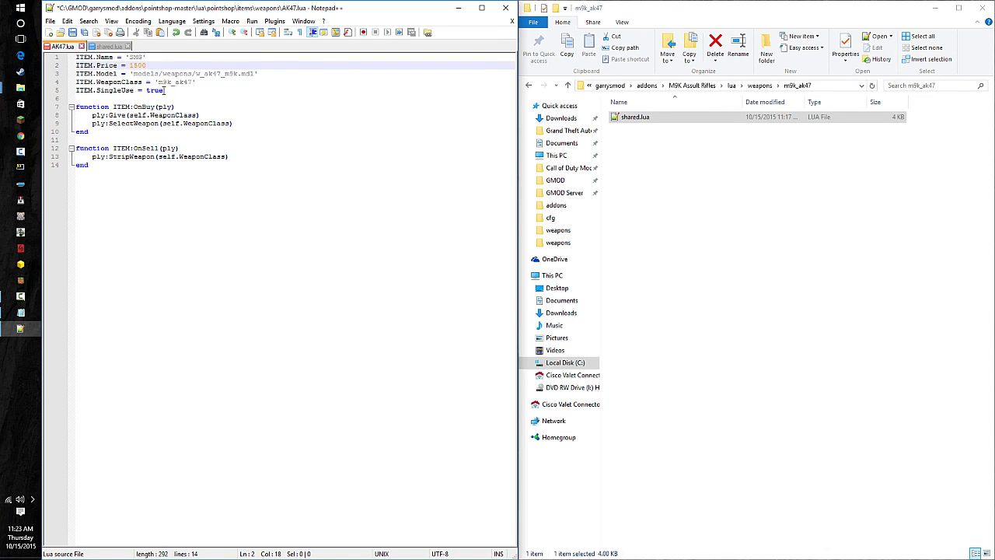
# - Set ITEM.SingleUse to false in AK47.lua and save the file
pyautogui.moveTo(165, 90); pyautogui.dragTo(150, 90)
pyautogui.write('fals')
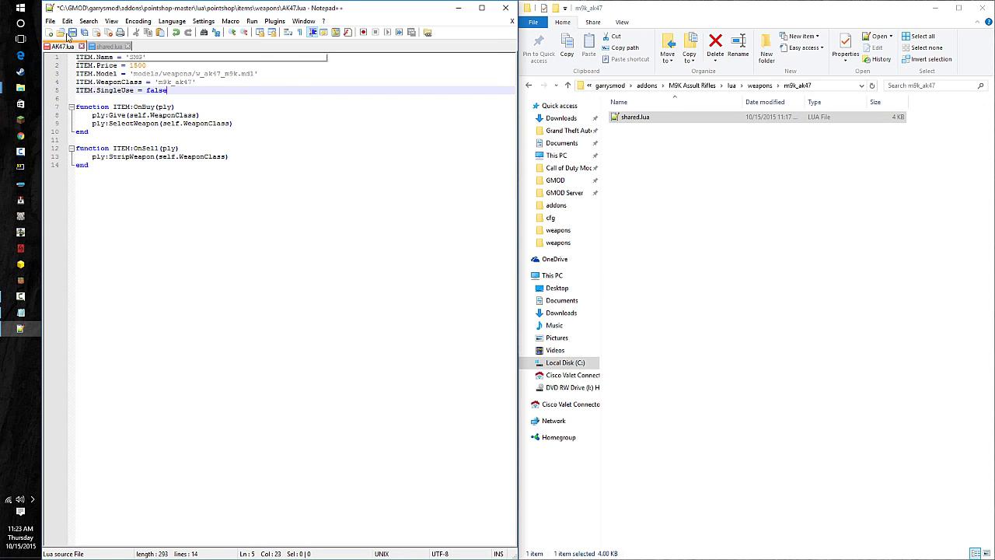
pyautogui.click(72, 32)
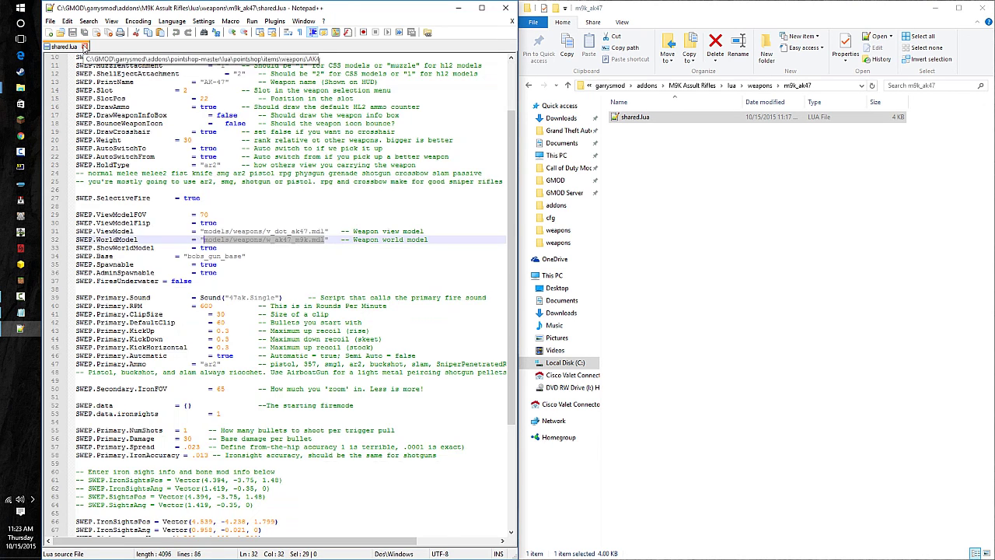
# - Close AK47.lua and shared.lua along with the text editor
pyautogui.click(81, 46)
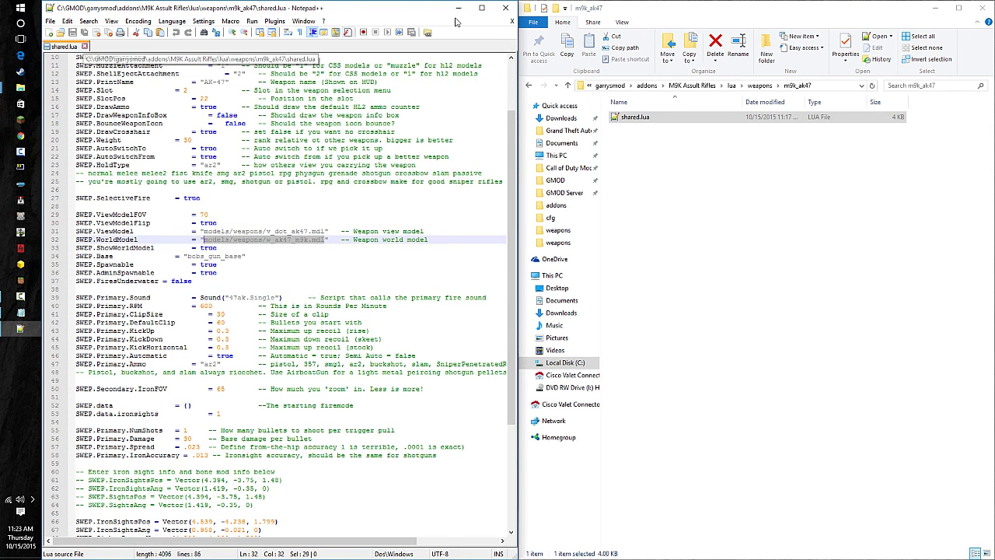
pyautogui.click(85, 47)
pyautogui.click(506, 9)
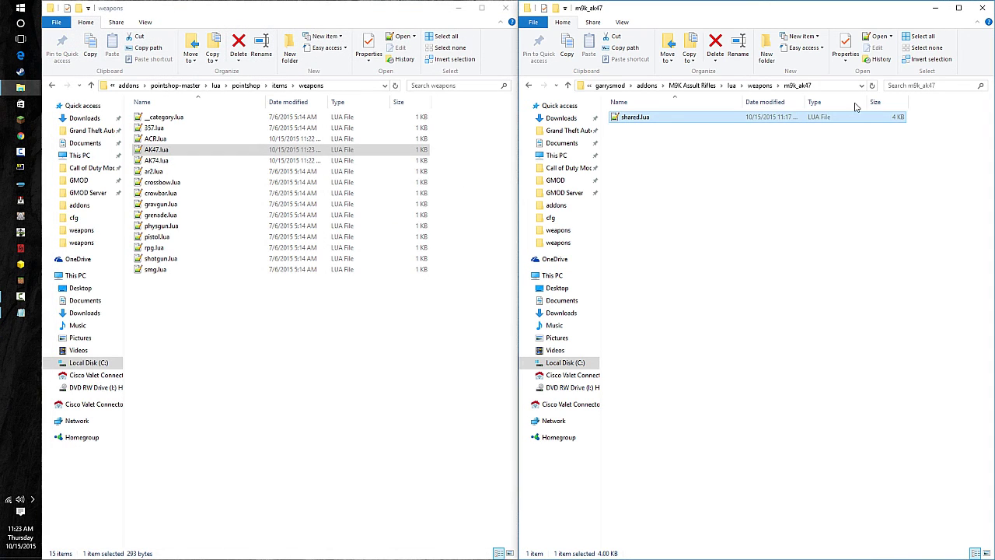
# - Return the addons window to the M9K weapons folder and minimize both folder windows
pyautogui.click(831, 183)
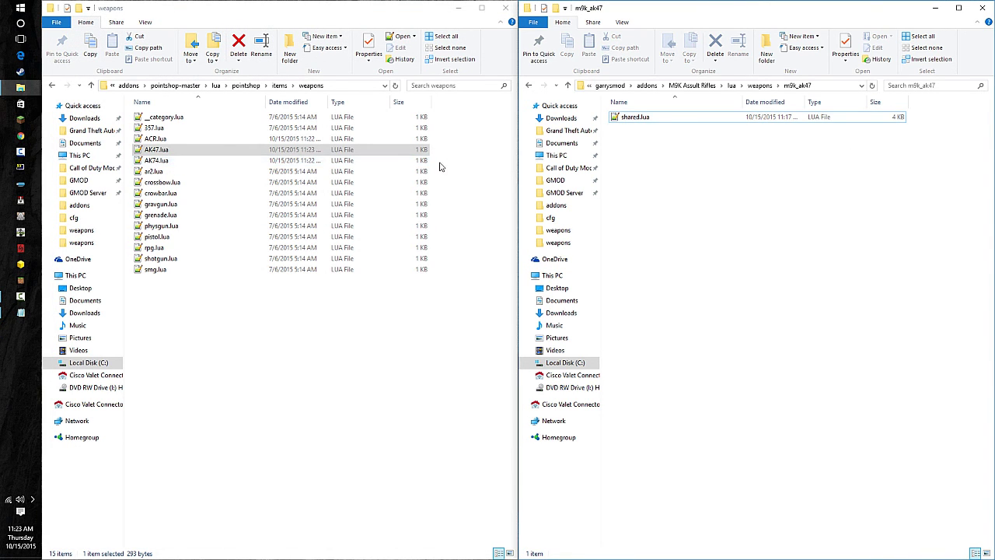
pyautogui.moveTo(439, 167); pyautogui.dragTo(395, 139)
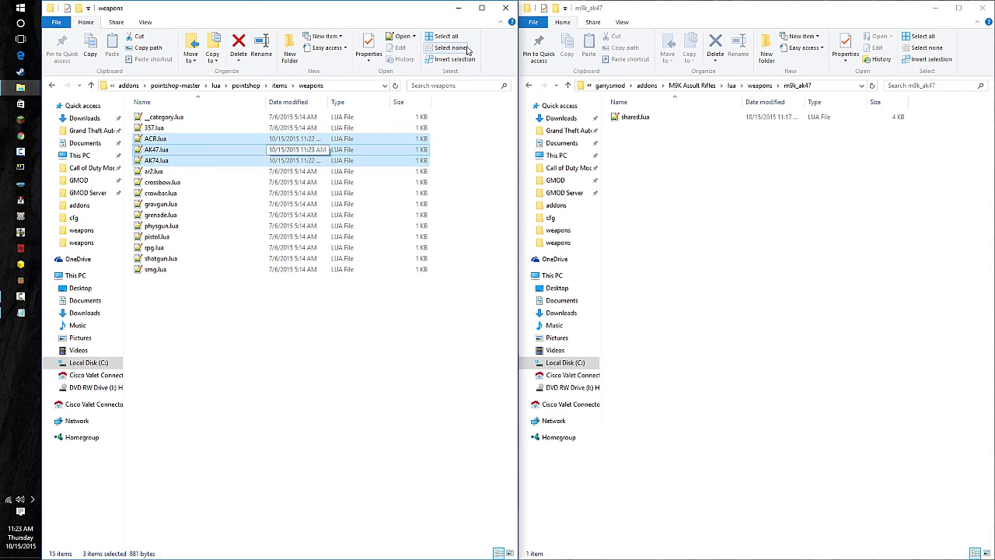
pyautogui.click(458, 8)
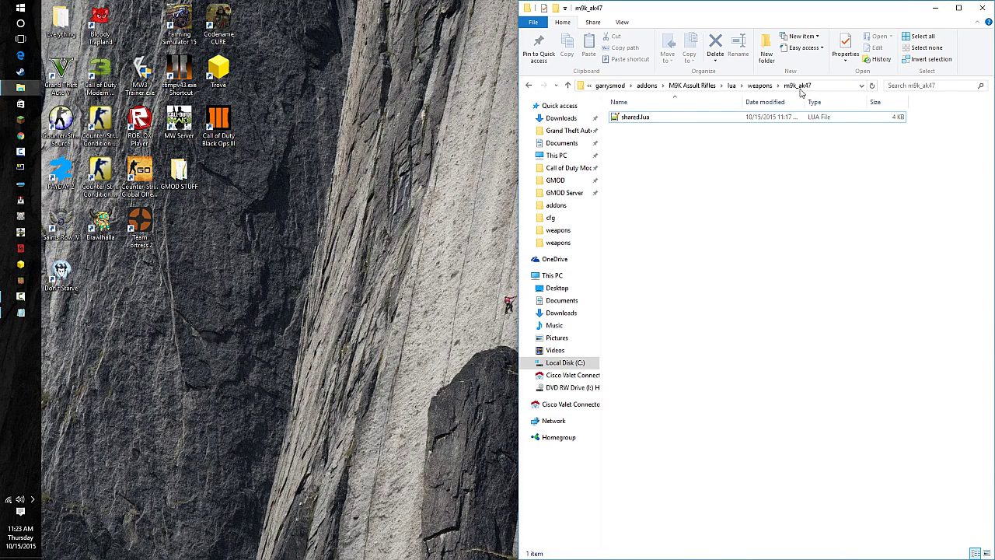
pyautogui.click(762, 86)
pyautogui.click(935, 8)
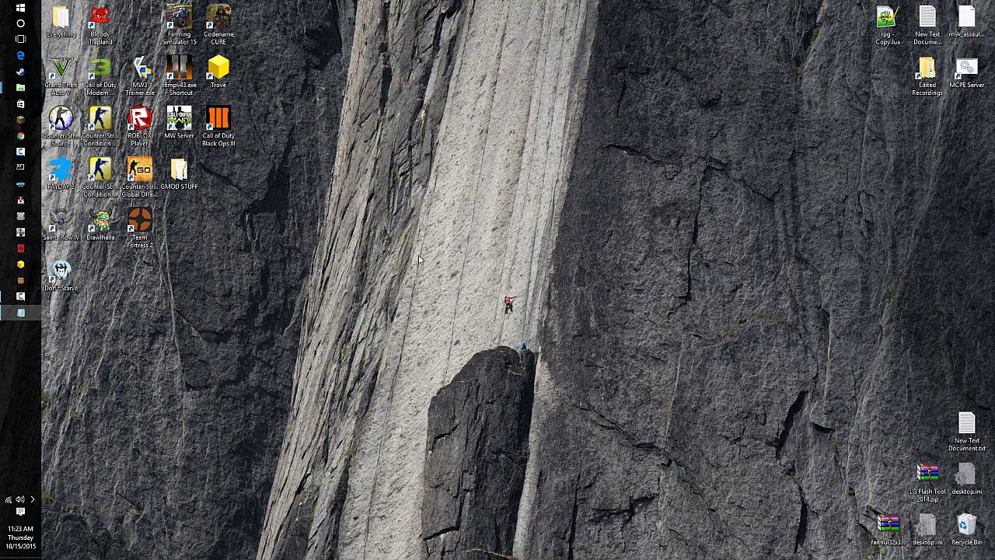
# - Open the GMOD server folder and run Start.bat to start the dedicated server
pyautogui.click(20, 87)
pyautogui.rightClick(20, 87)
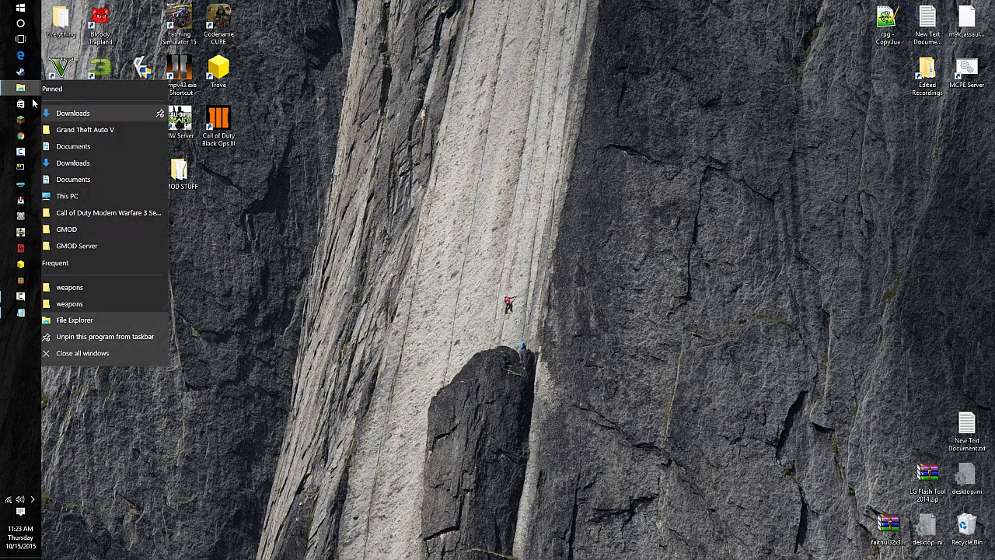
pyautogui.click(92, 230)
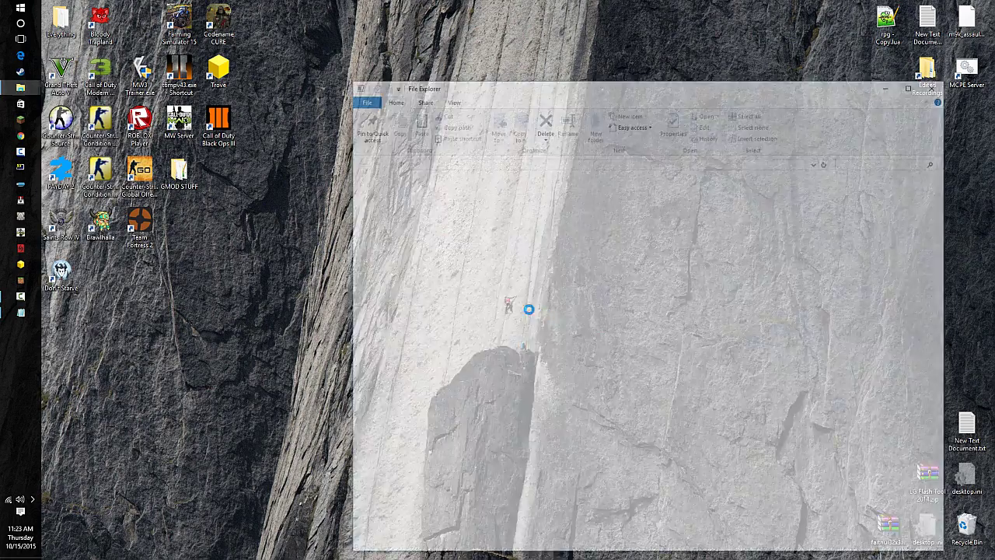
pyautogui.doubleClick(491, 259)
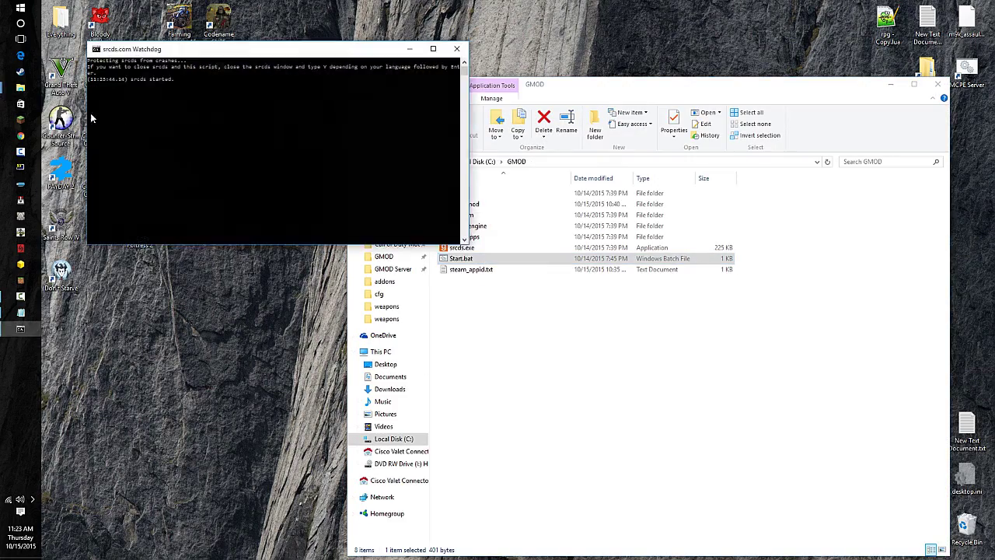
# - Switch to the Steam library and launch Garry's Mod
pyautogui.click(21, 72)
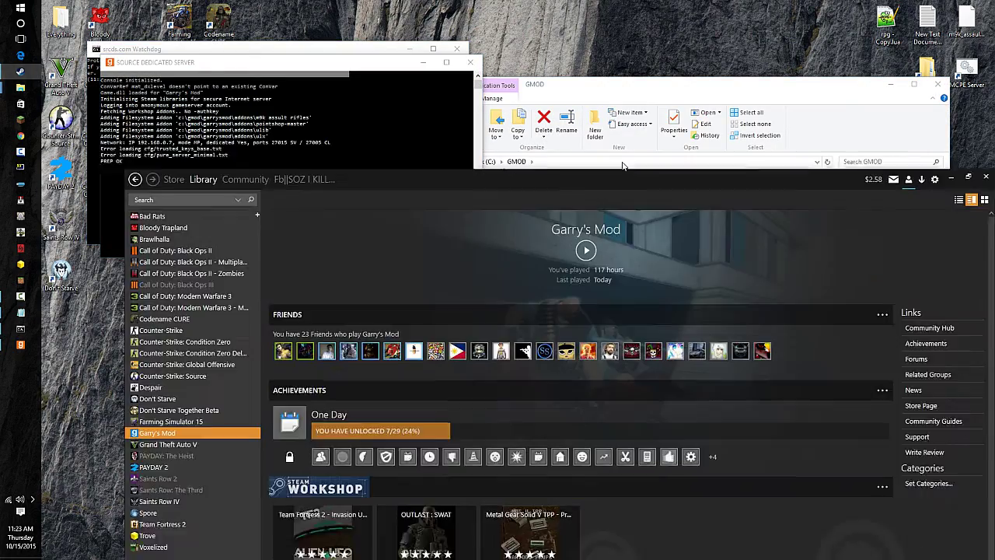
pyautogui.moveTo(624, 172); pyautogui.dragTo(555, 157)
pyautogui.click(519, 235)
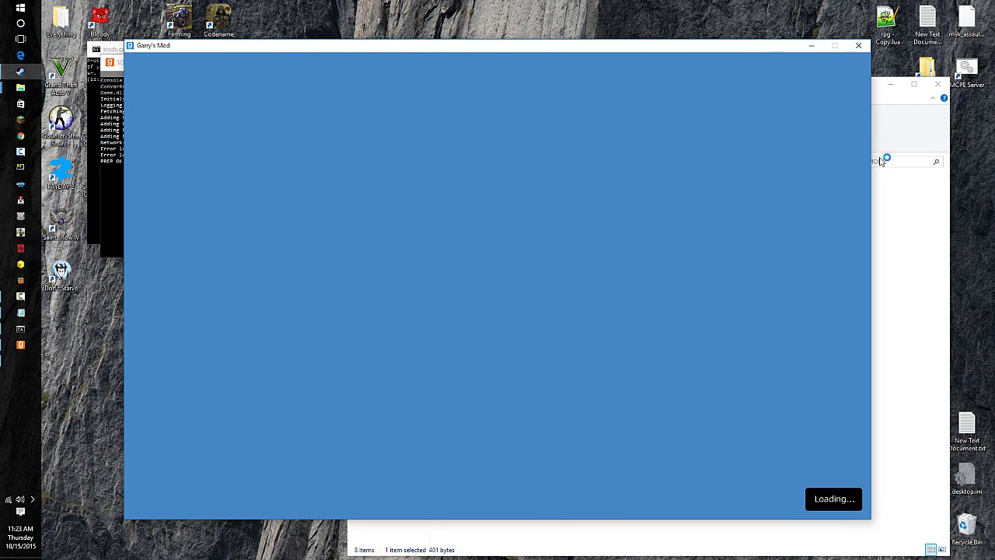
# - Review the server console's startup log for the ULX and addon loading entries
pyautogui.click(129, 146)
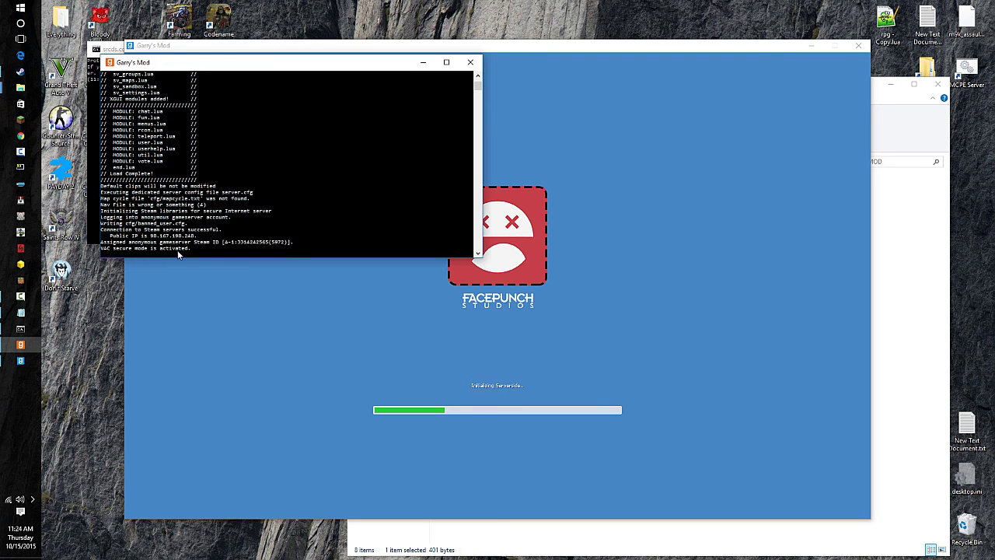
pyautogui.scroll(15, 206, 167)
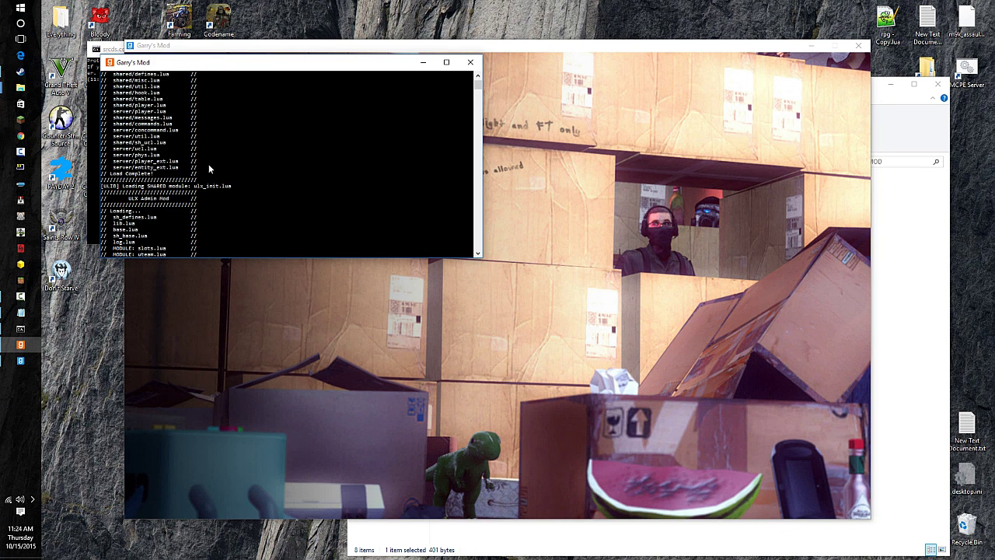
pyautogui.scroll(-15, 208, 167)
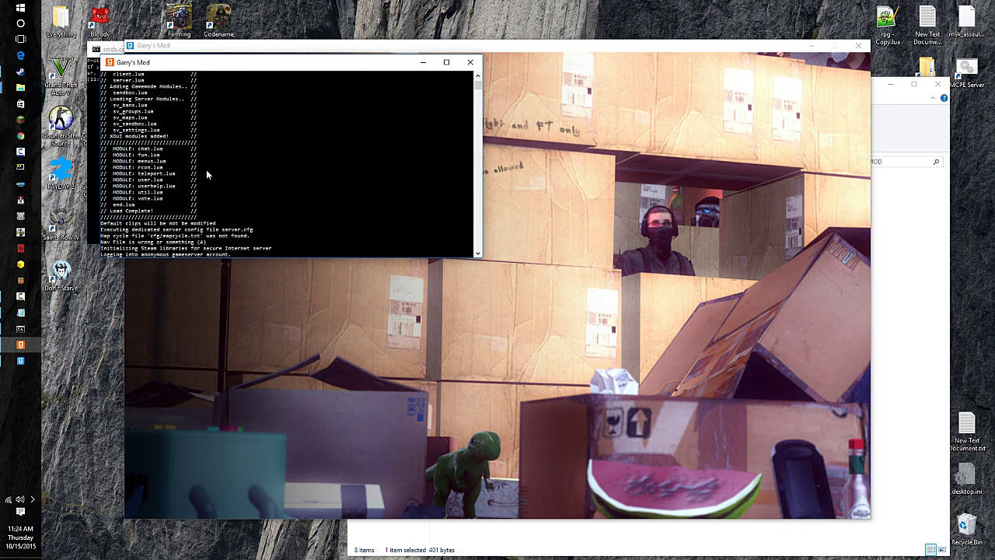
pyautogui.scroll(1, 208, 174)
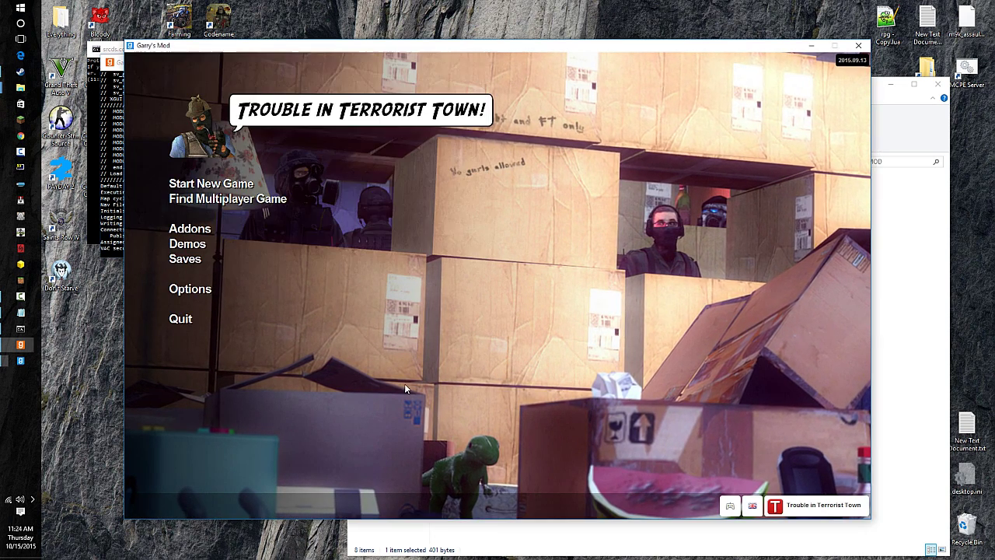
# - Join the Garry's Mod Sandbox server running gm_construct from the local network server list
pyautogui.click(263, 201)
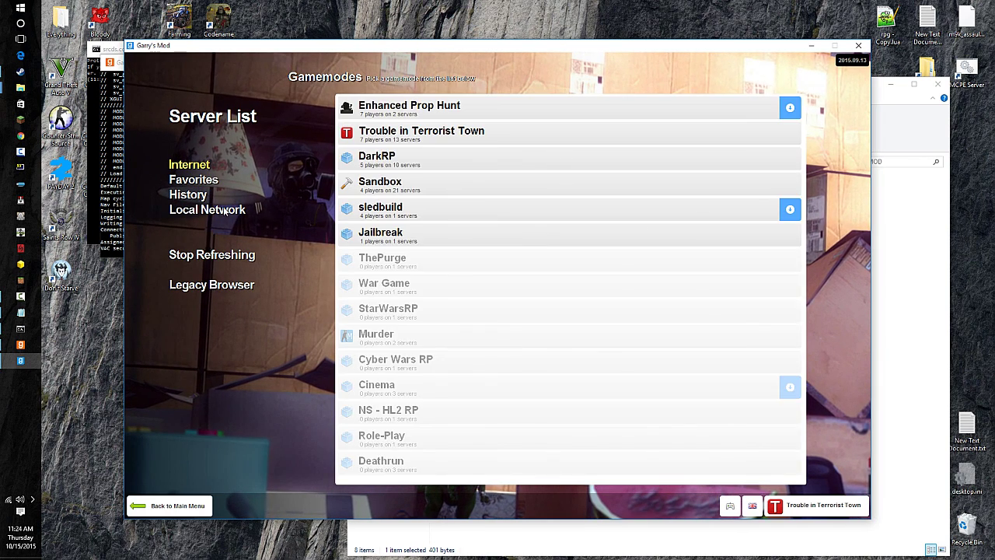
pyautogui.click(208, 210)
pyautogui.click(412, 116)
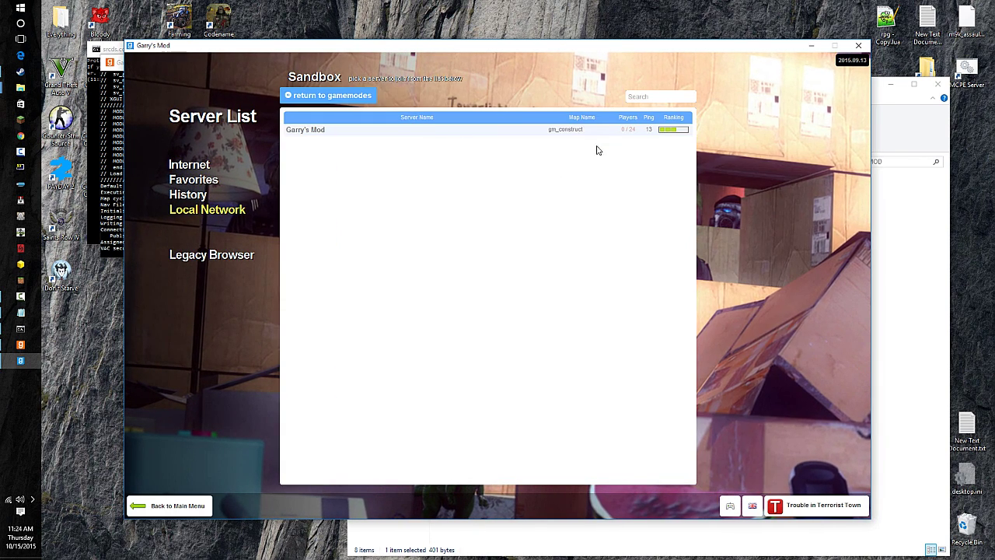
pyautogui.click(766, 469)
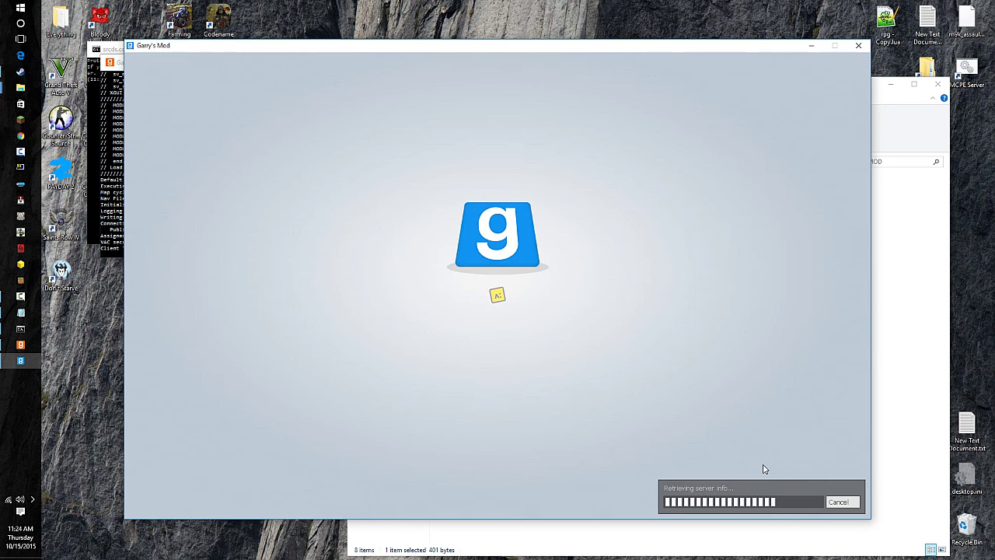
# - Move the server console away from the game window, return to the game and close the ULX MOTD
pyautogui.click(111, 241)
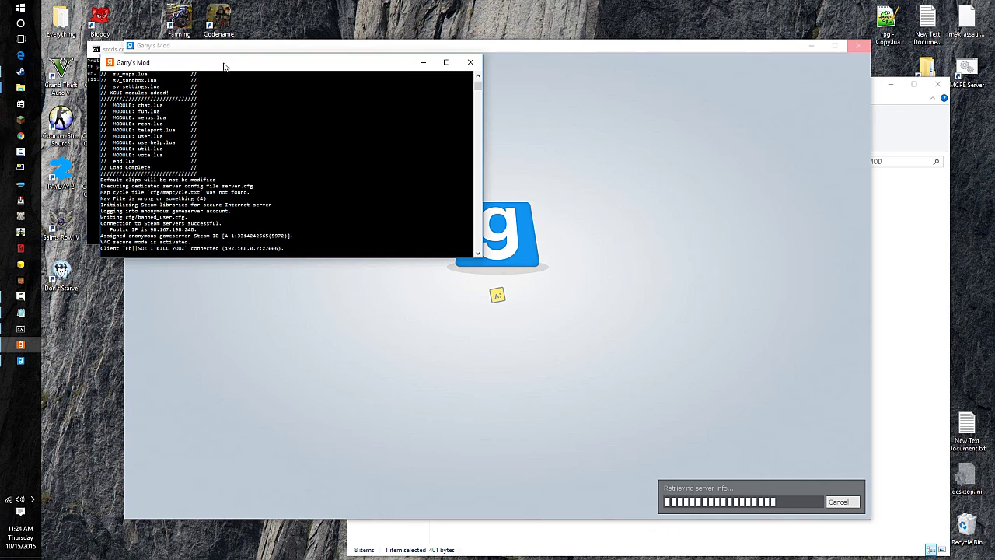
pyautogui.moveTo(224, 66); pyautogui.dragTo(166, 11)
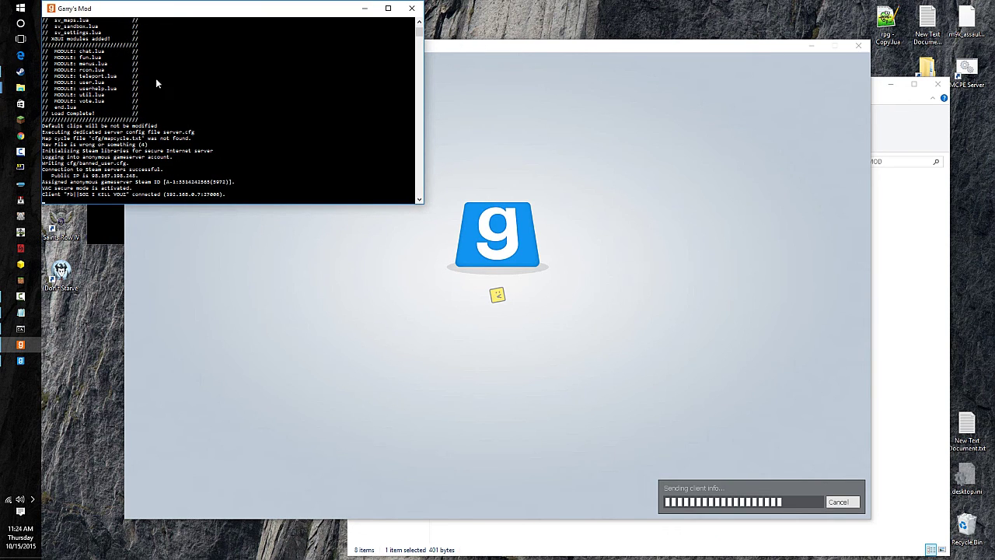
pyautogui.click(278, 297)
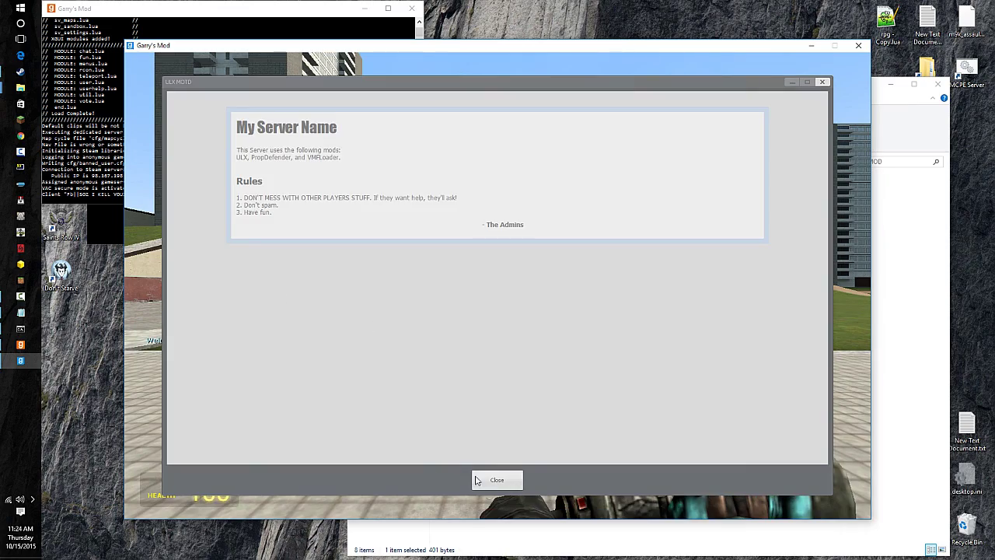
pyautogui.click(479, 479)
pyautogui.press('w')
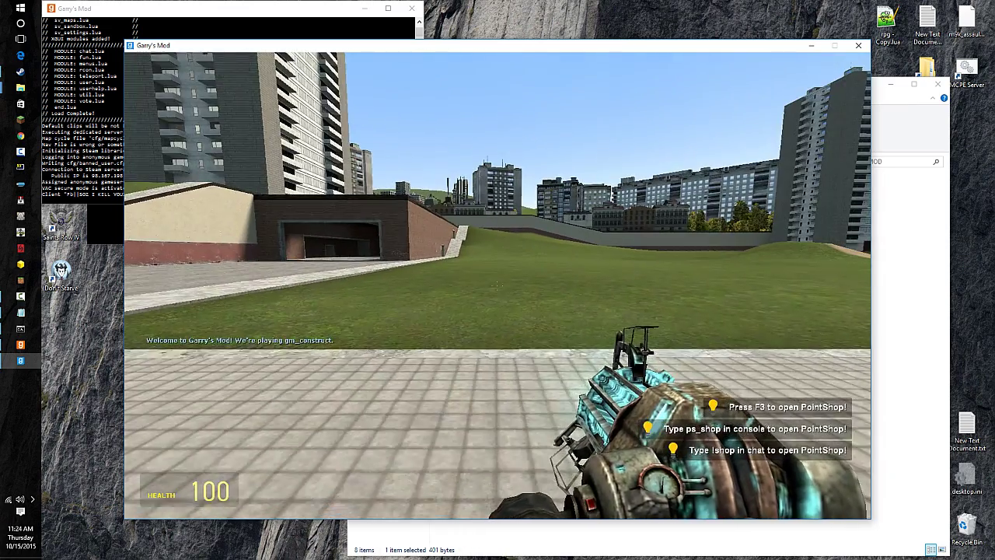
# - Buy the AK-47, listed as SMG in the last PointShop weapons slot, and close the shop
pyautogui.press('F3')
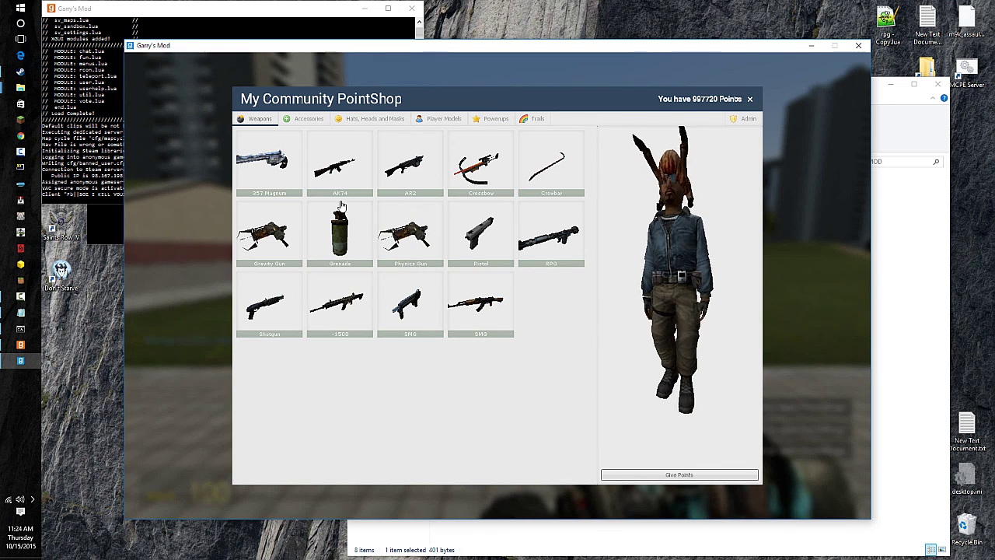
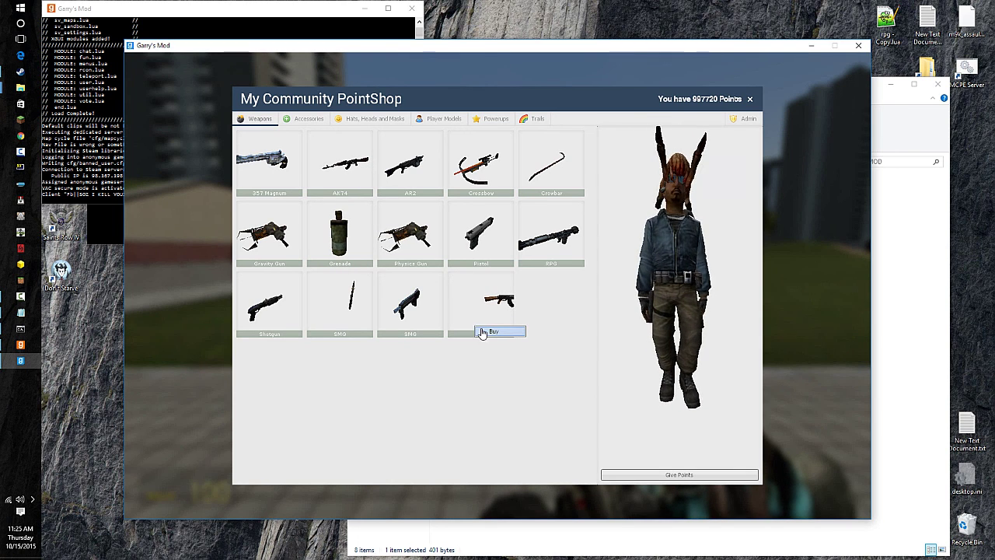
pyautogui.click(491, 333)
pyautogui.click(484, 297)
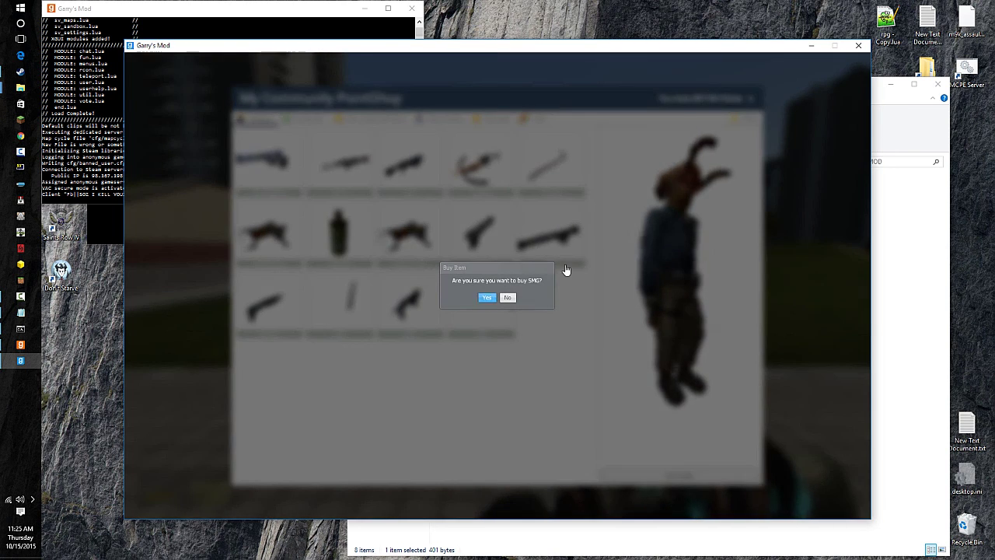
pyautogui.click(750, 99)
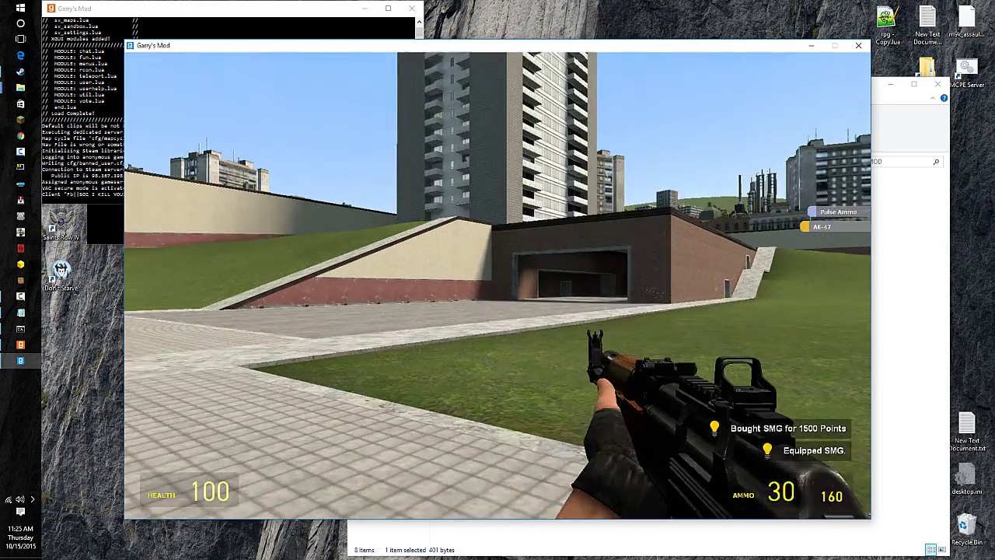
# - Aim down the AK-47's sights and fire a few test shots
pyautogui.rightClick(498, 284)
pyautogui.rightClick(498, 284)
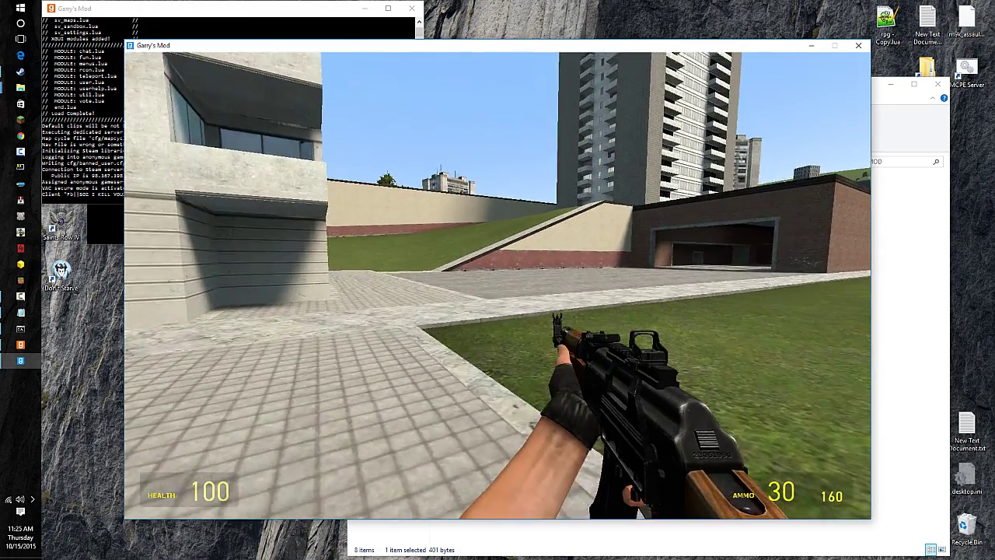
pyautogui.click(497, 285)
pyautogui.click(497, 284)
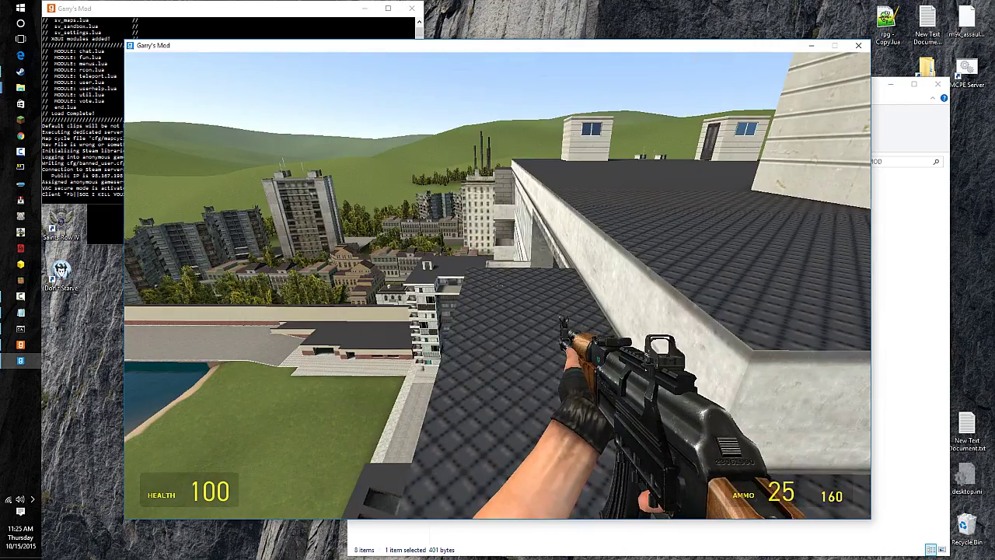
# - Move across the map to the open grass field and spawn a row of canister props as targets
pyautogui.press('w')
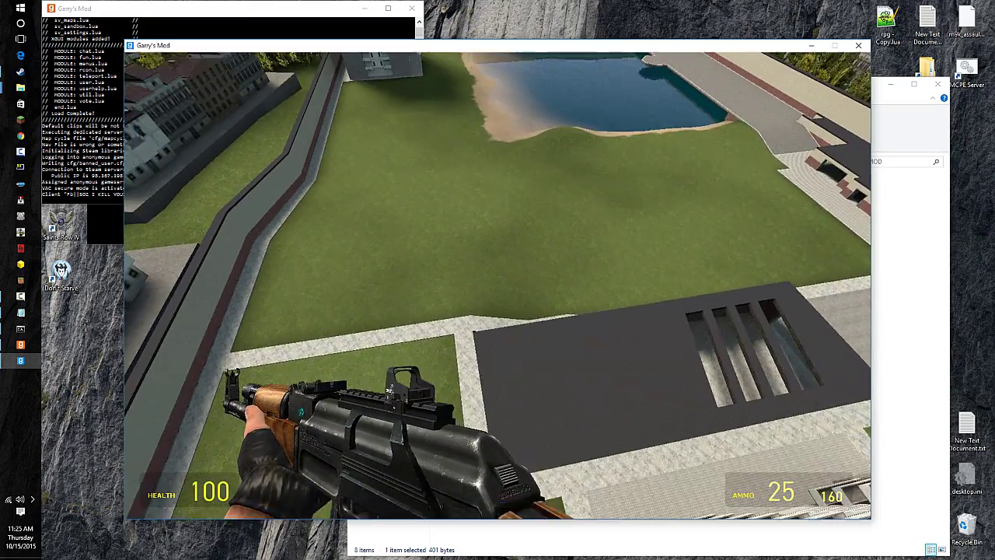
pyautogui.press('w')
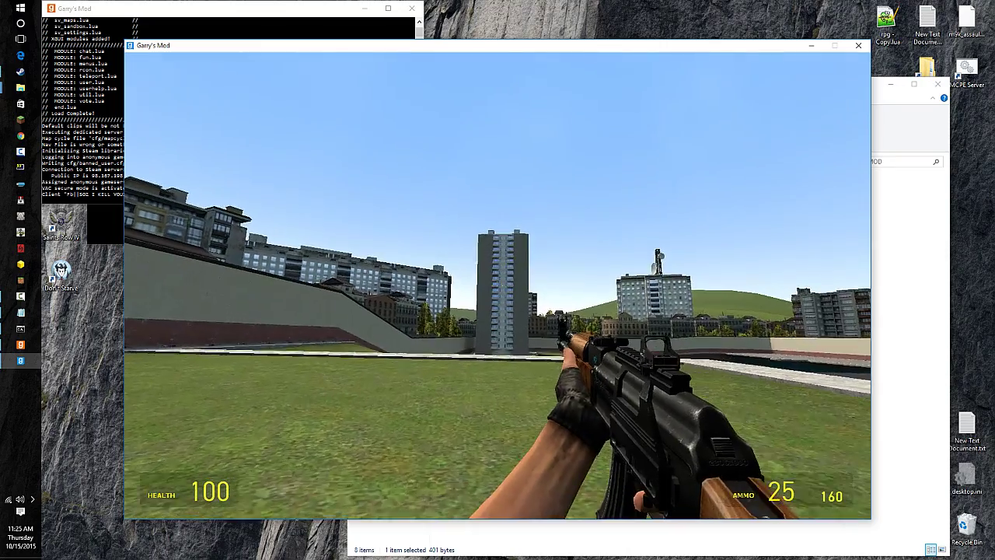
pyautogui.press('w')
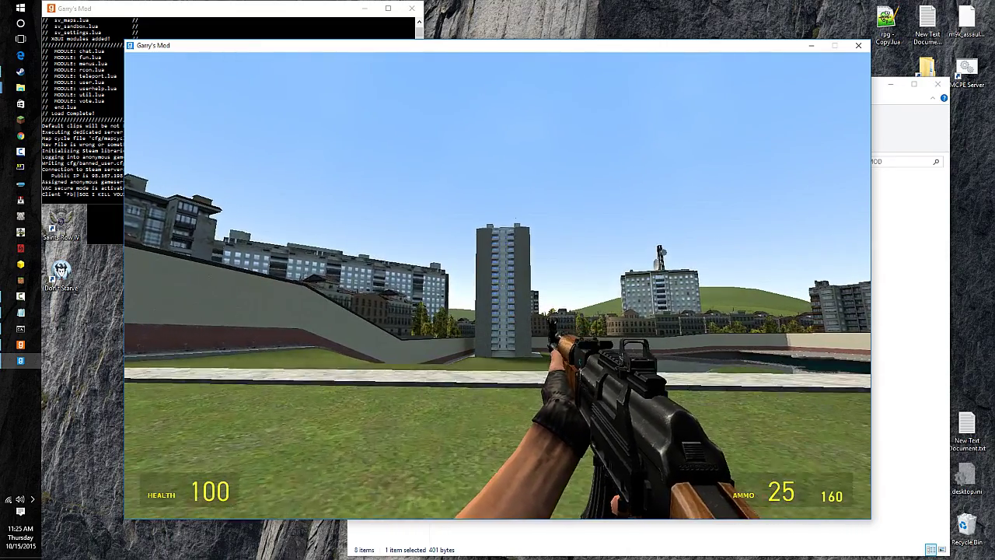
pyautogui.hotkey('shift', 'w')
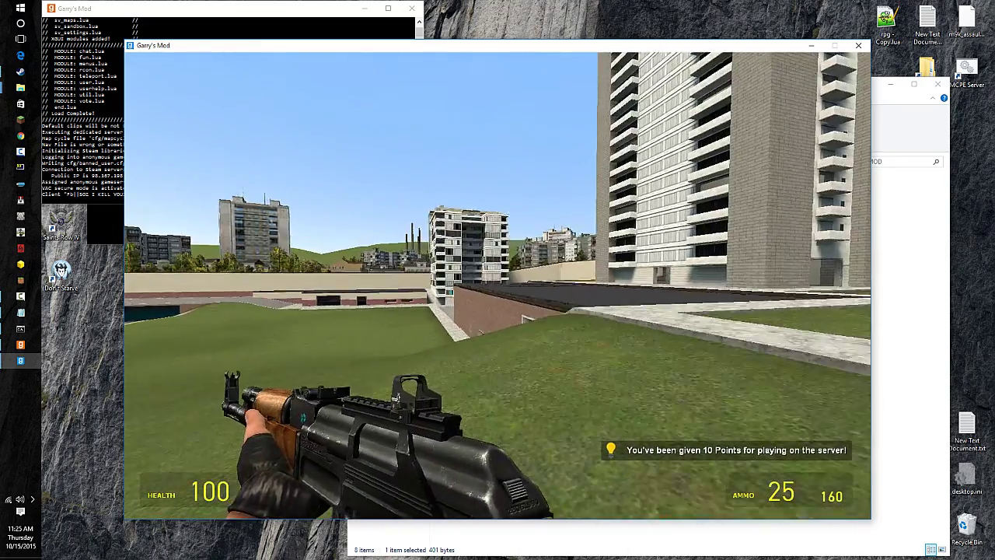
pyautogui.press('w')
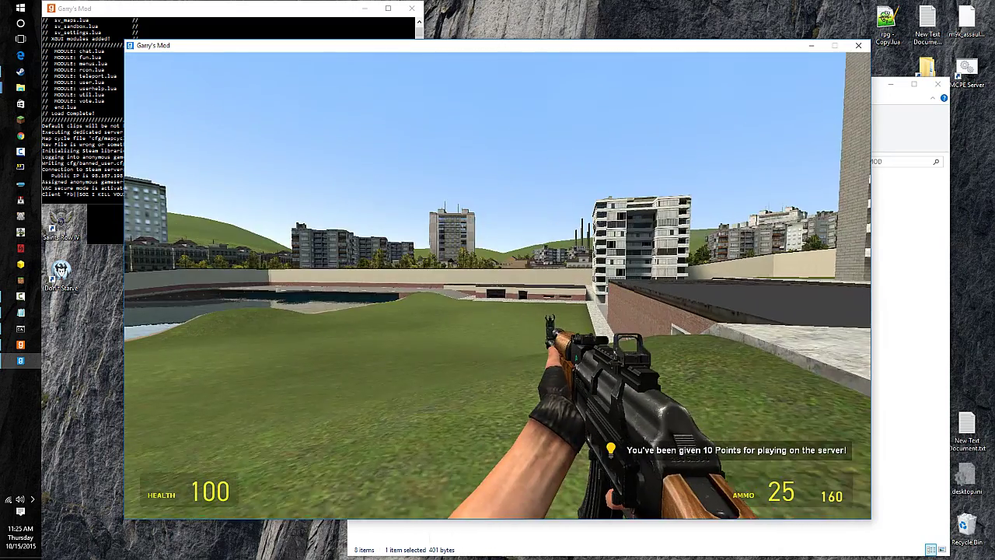
pyautogui.press('w')
pyautogui.press('q')
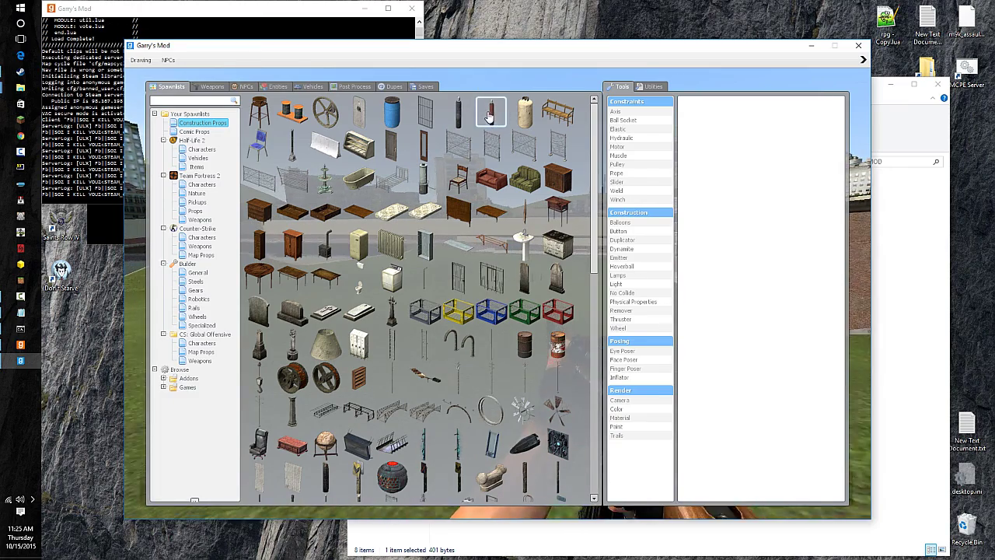
pyautogui.press('q')
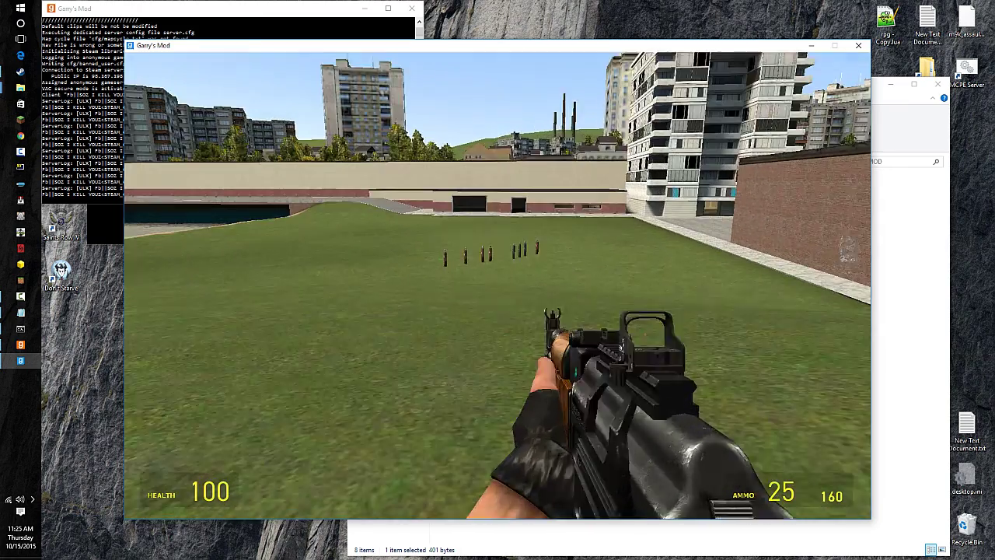
# - Fire the AK-47 at the spawned canisters, both through the sight and from the hip, until the magazine is empty
pyautogui.rightClick(498, 285)
pyautogui.click(498, 286)
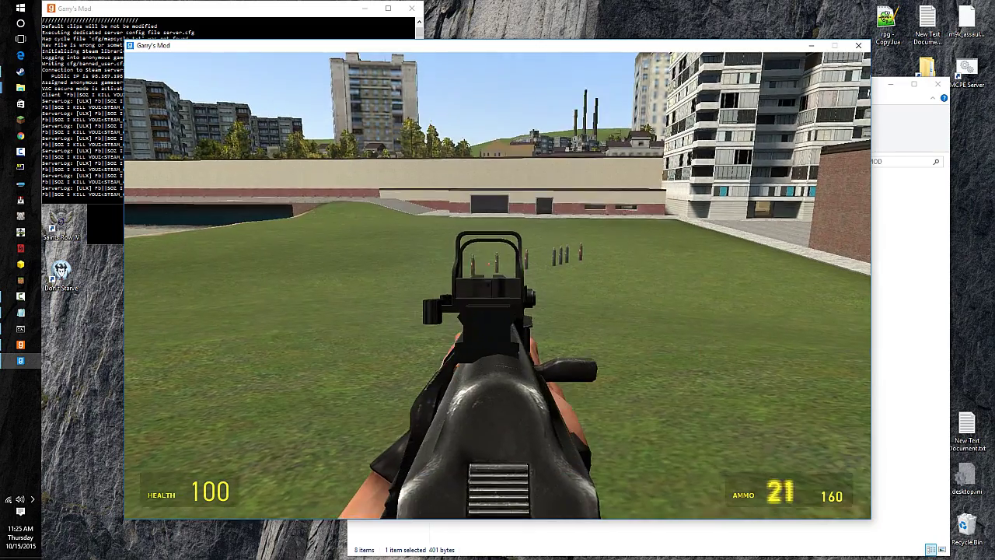
pyautogui.click(498, 285)
pyautogui.click(497, 285)
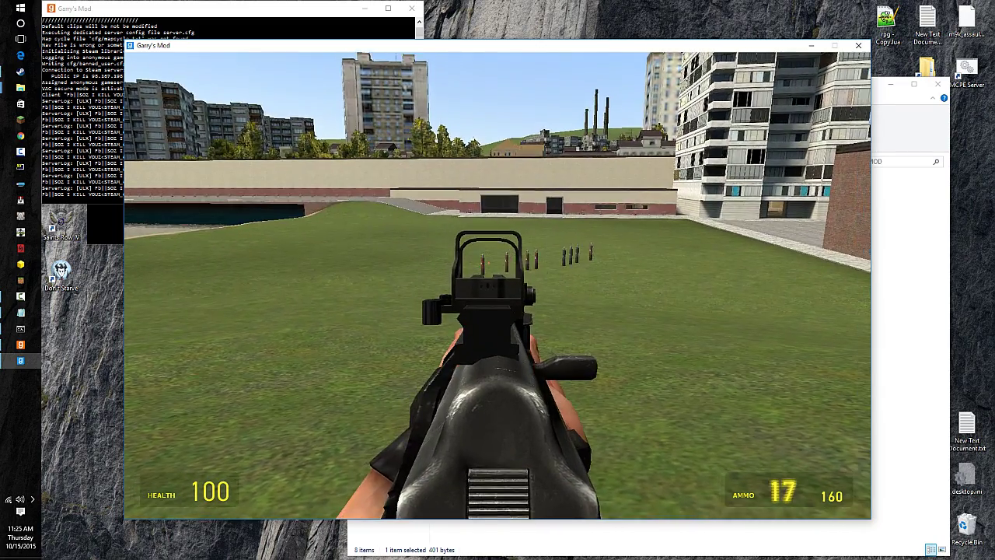
pyautogui.click(498, 285)
pyautogui.click(497, 285)
pyautogui.click(498, 285)
pyautogui.rightClick(497, 285)
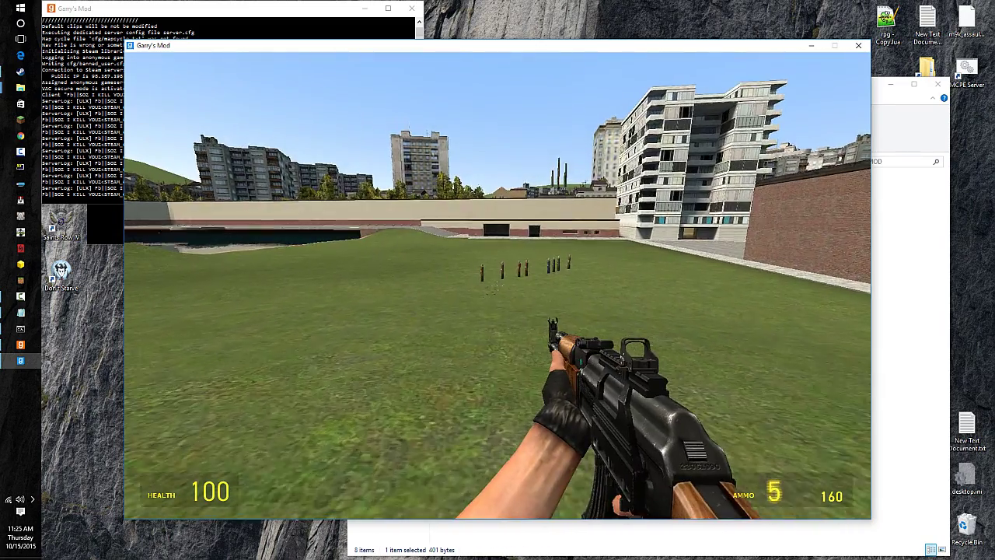
pyautogui.click(497, 285)
pyautogui.click(498, 285)
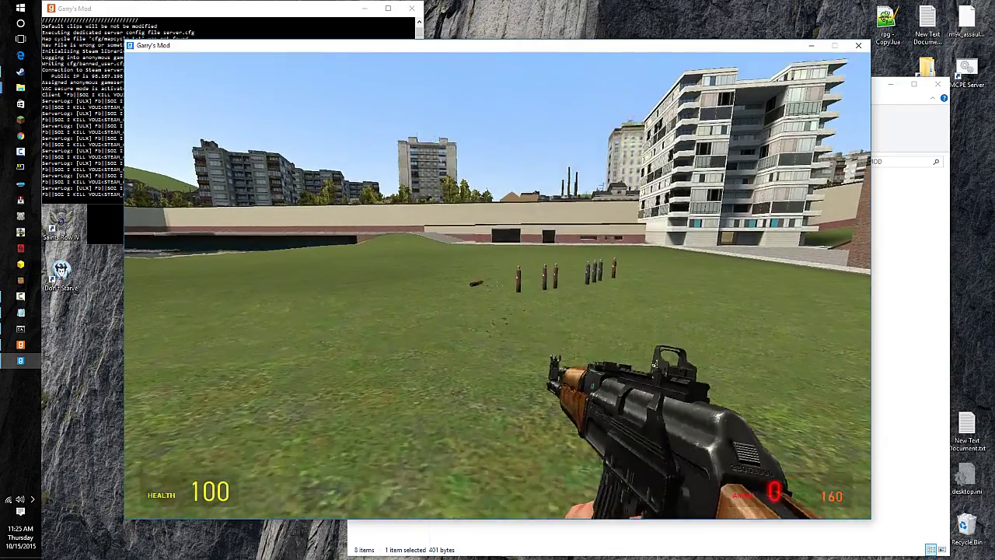
# - Advance on the canisters, reload the AK-47, empty another magazine into them and reload again
pyautogui.press('w')
pyautogui.press('r')
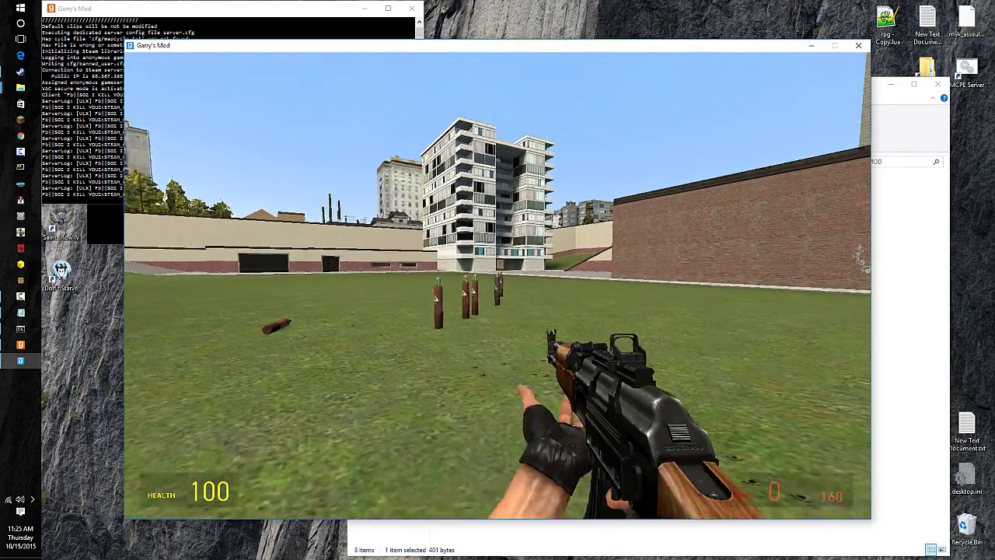
pyautogui.click(498, 285)
pyautogui.click(498, 285)
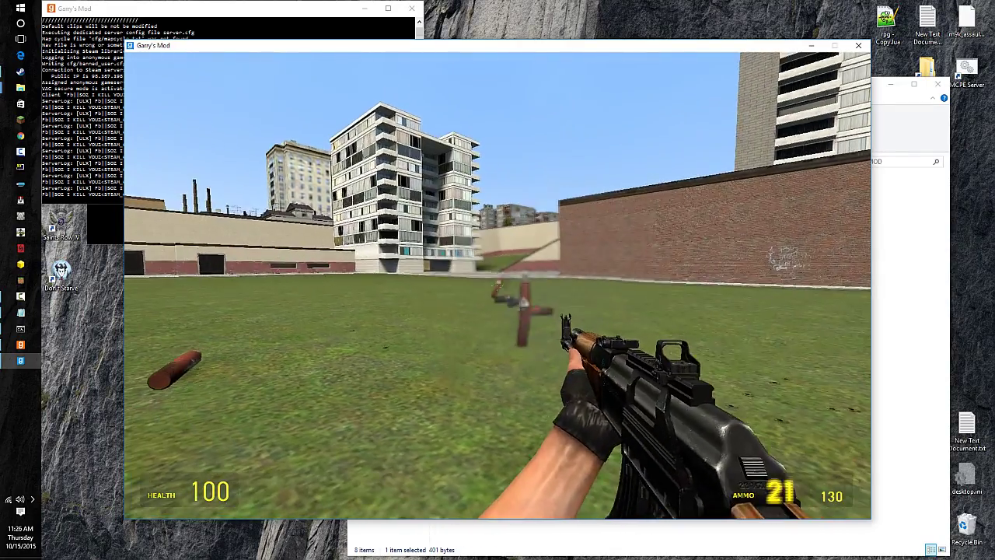
pyautogui.click(498, 286)
pyautogui.click(498, 286)
pyautogui.click(497, 286)
pyautogui.click(497, 286)
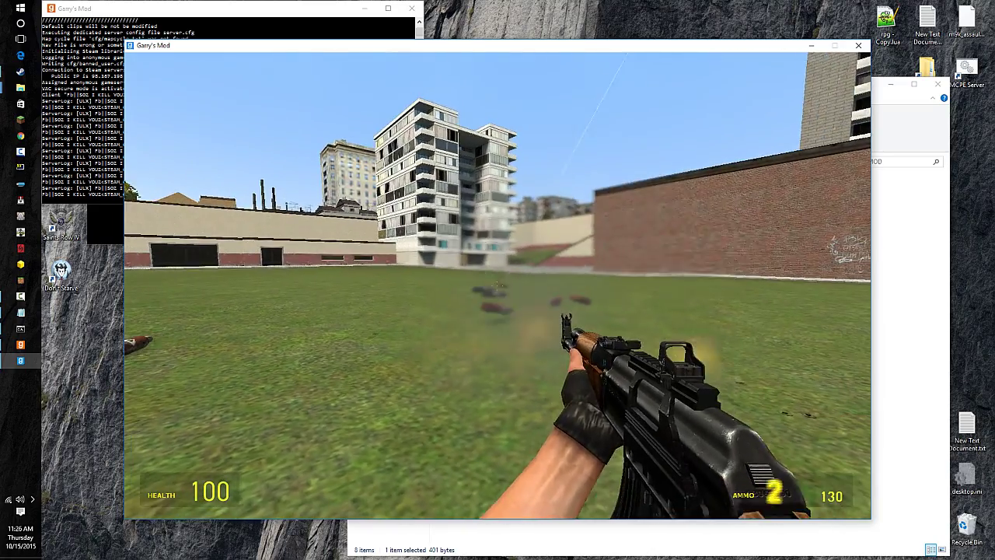
pyautogui.click(498, 285)
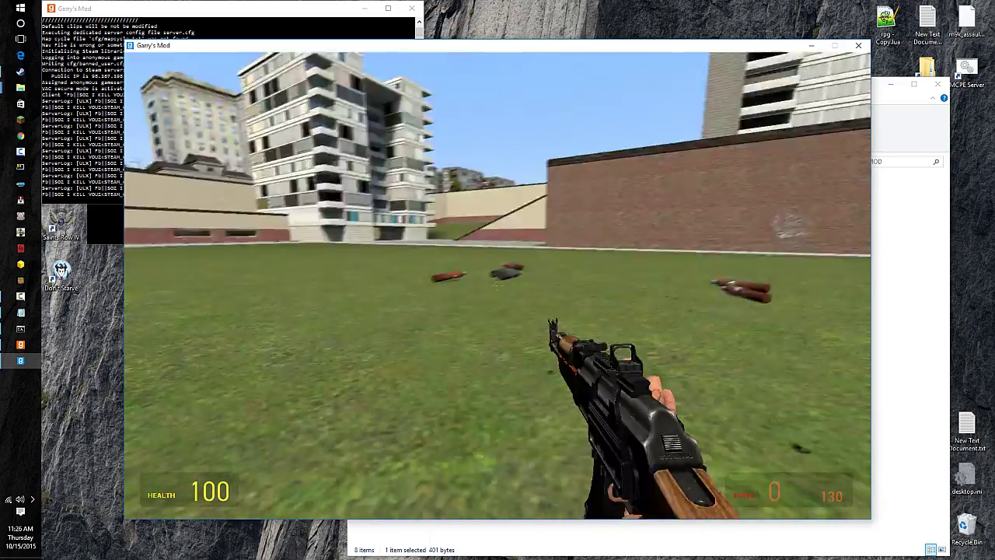
pyautogui.press('r')
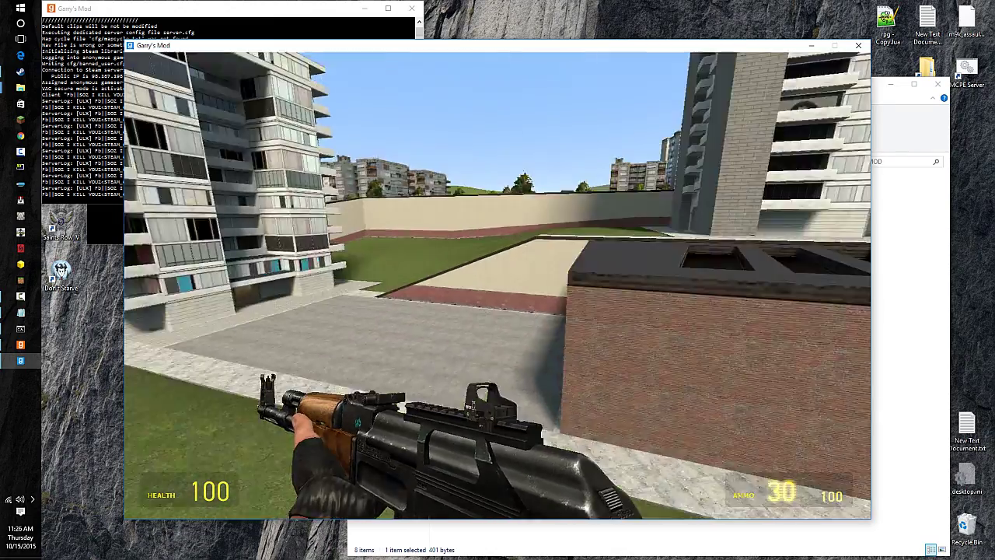
# - Buy the ACR, listed as SMG beside the Shotgun in the PointShop weapons, and close the shop
pyautogui.press('w')
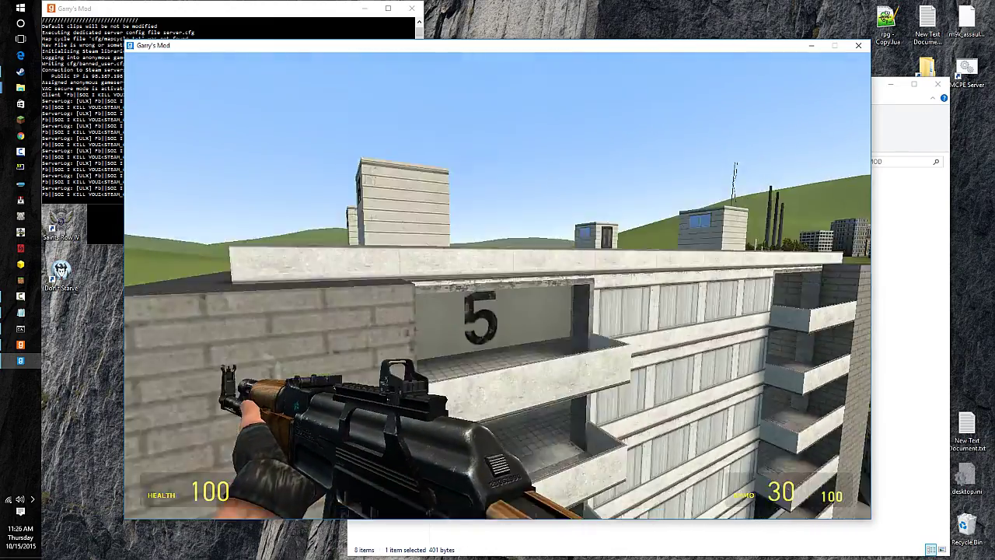
pyautogui.press('F3')
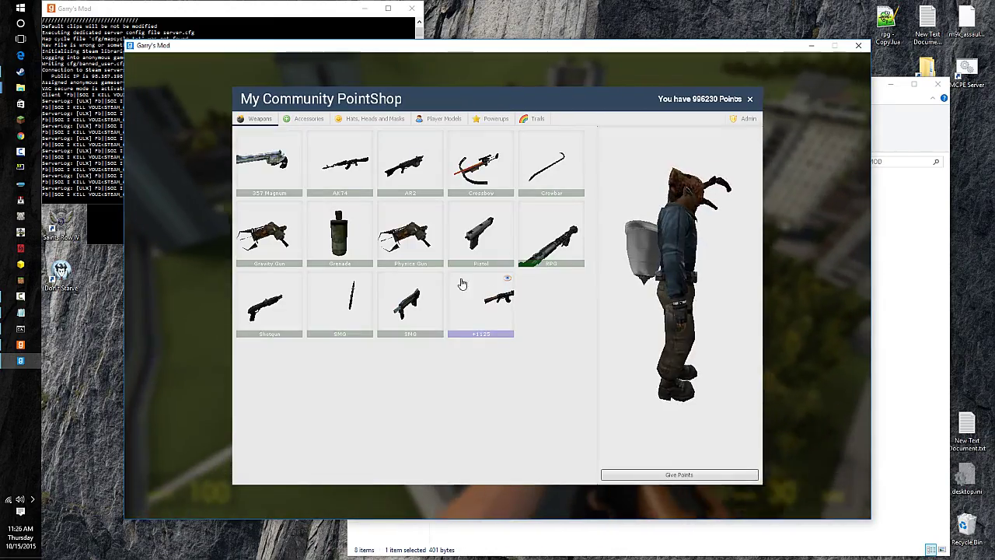
pyautogui.click(346, 173)
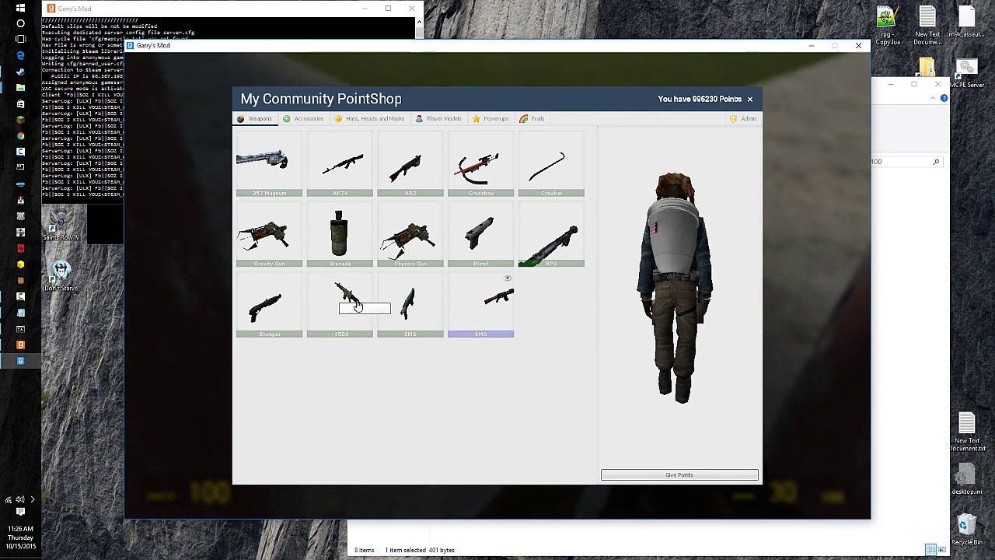
pyautogui.click(359, 311)
pyautogui.click(485, 297)
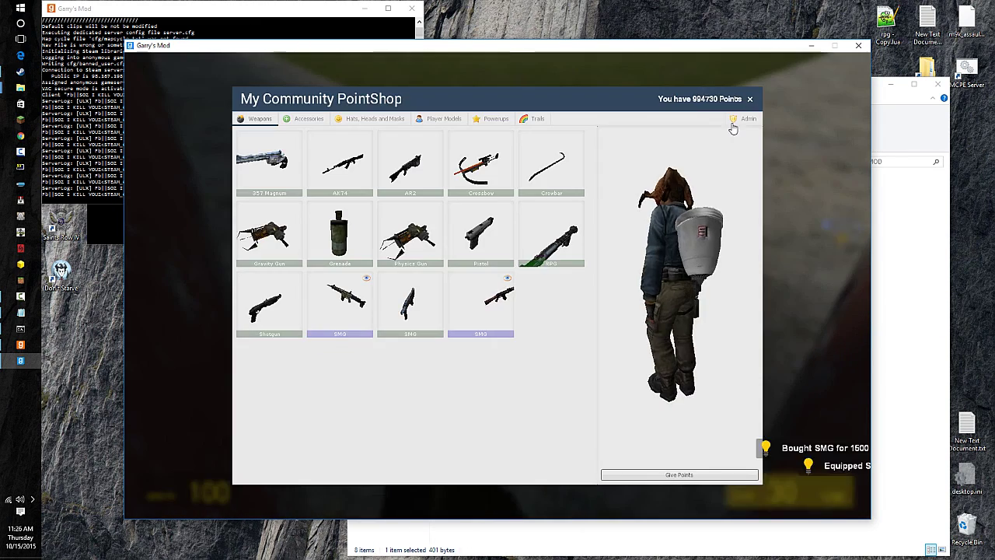
pyautogui.click(751, 100)
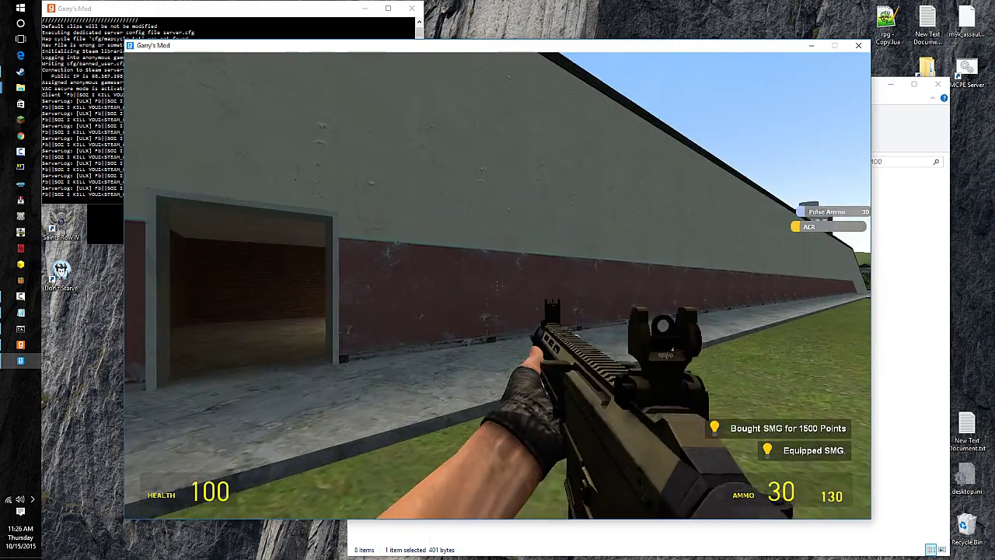
# - Aim down the ACR's sights and fire test bursts
pyautogui.rightClick(497, 285)
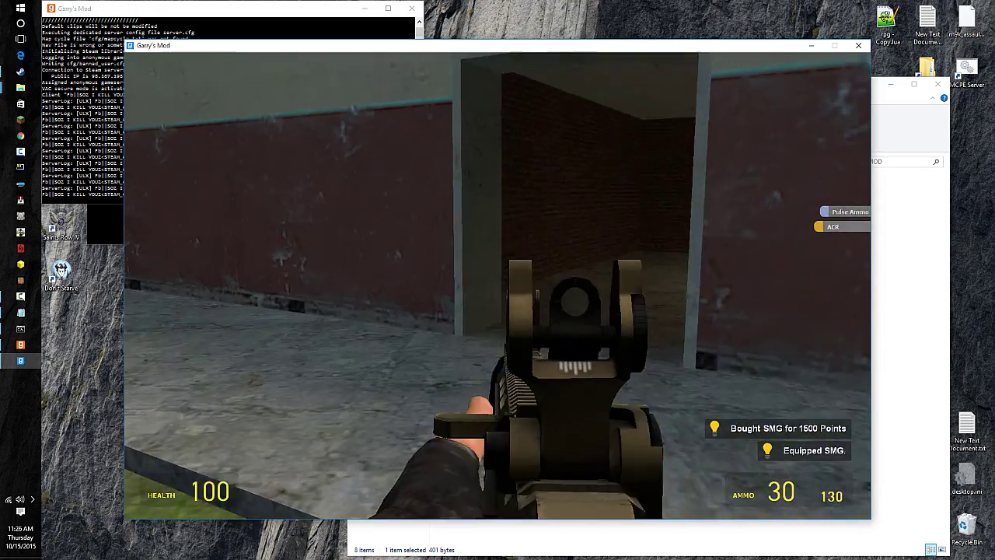
pyautogui.click(497, 285)
pyautogui.rightClick(498, 285)
pyautogui.click(497, 285)
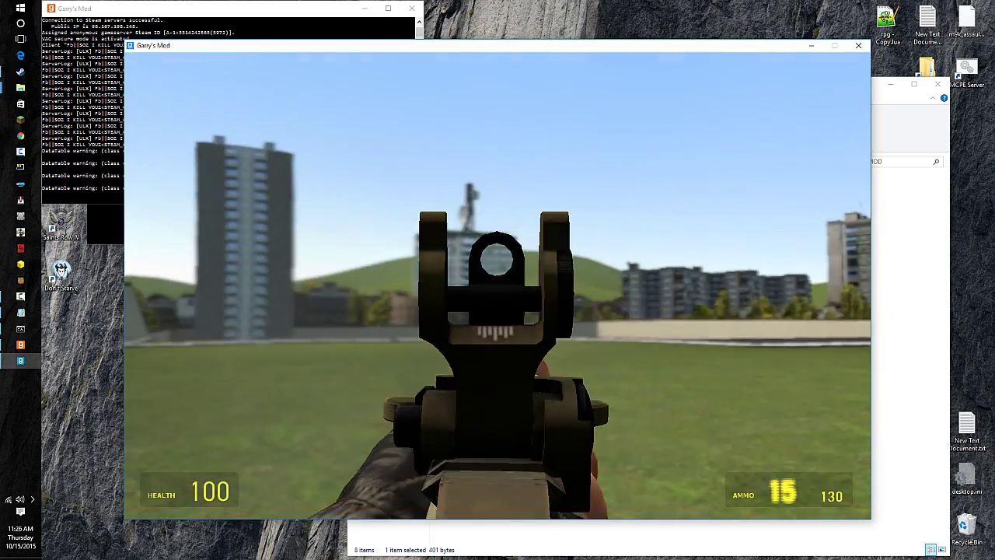
# - Pause the game, examine the server console's log of spawned props and DataTable warnings, and return to the game
pyautogui.press('Escape')
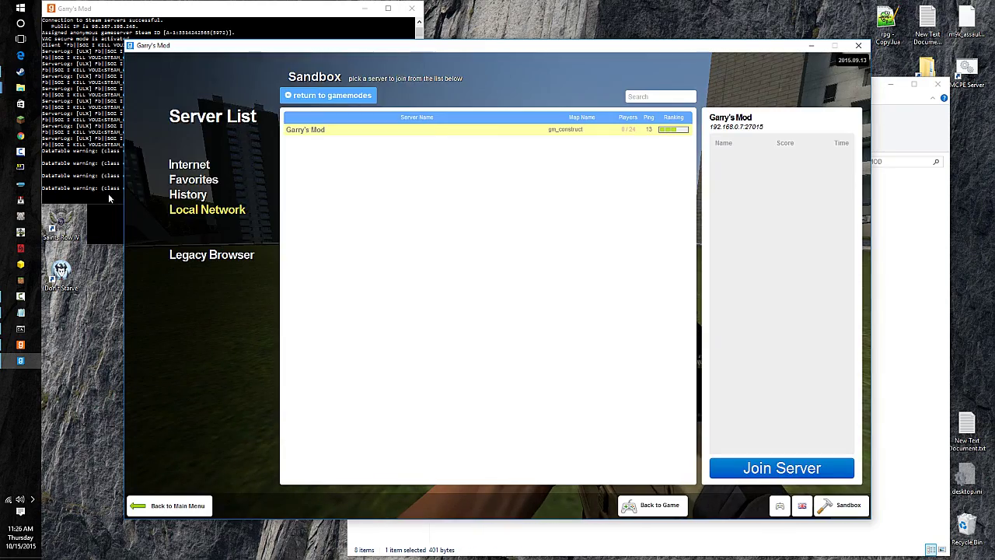
pyautogui.click(110, 198)
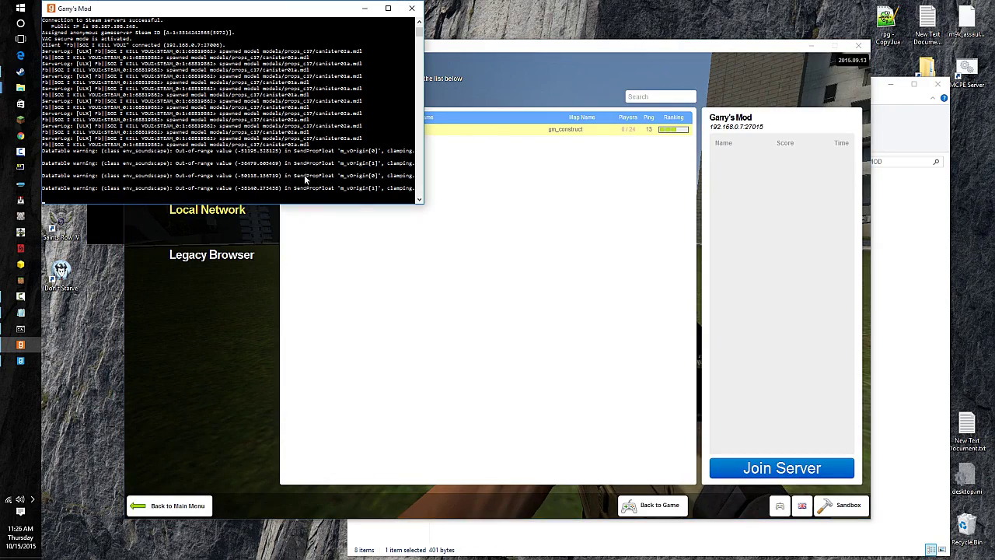
pyautogui.scroll(6, 289, 175)
pyautogui.scroll(-6, 288, 175)
pyautogui.scroll(1, 288, 175)
pyautogui.scroll(-1, 288, 174)
pyautogui.click(469, 300)
pyautogui.press('Escape')
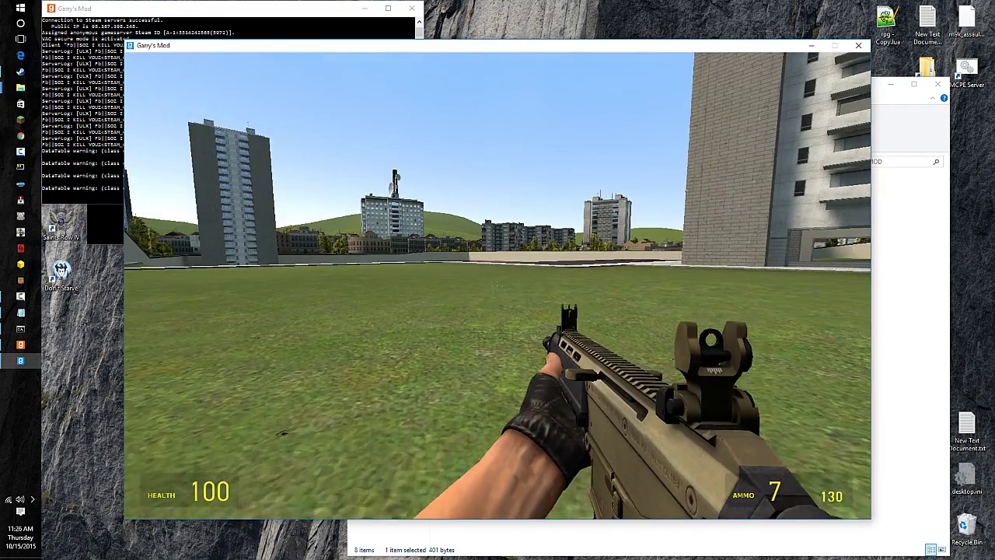
# - Reload the ACR and walk across the grass toward the paved path
pyautogui.press('r')
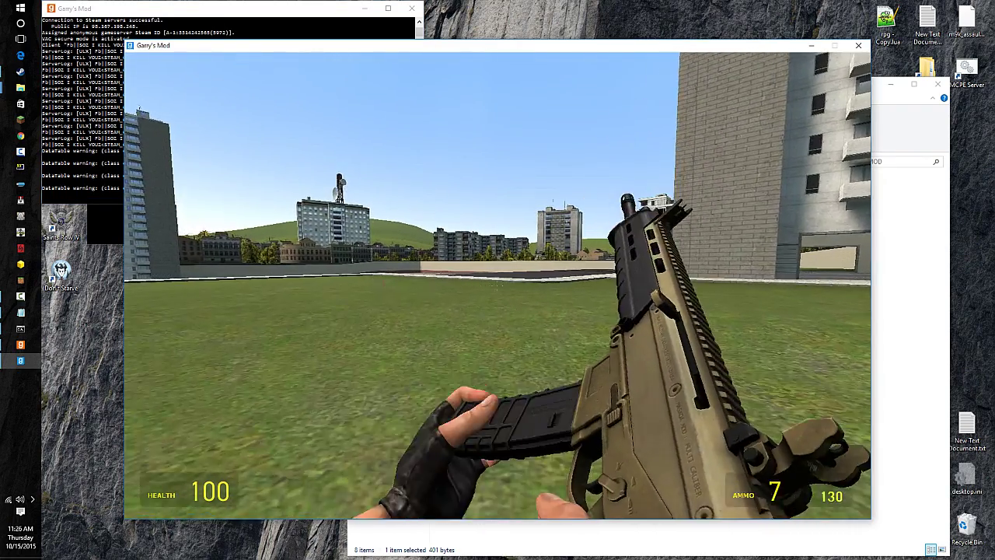
pyautogui.press('w')
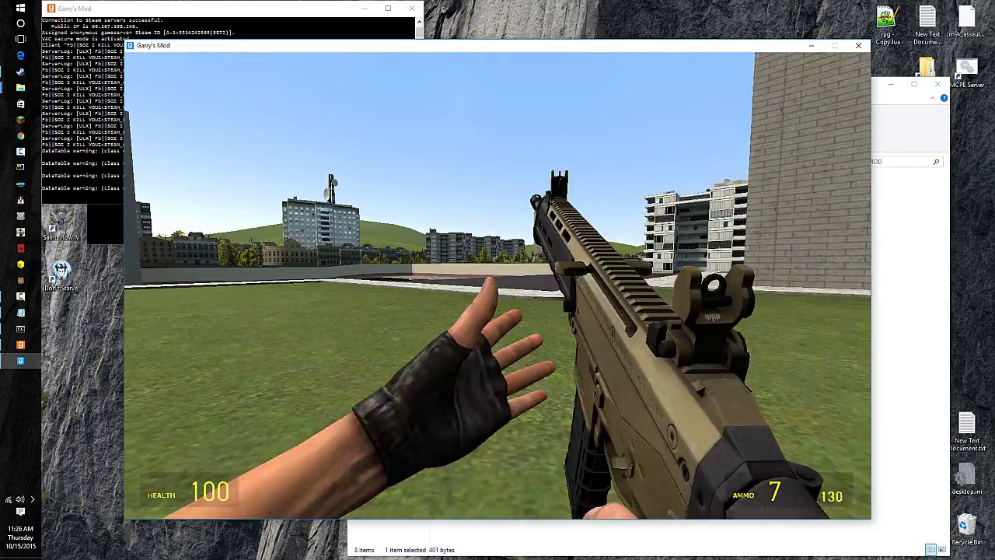
pyautogui.press('w')
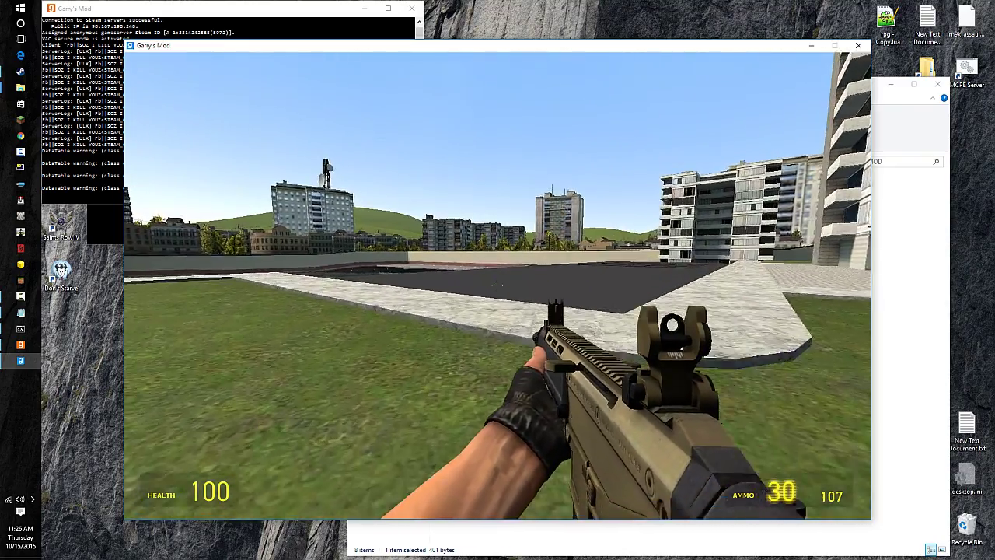
# - Sprint along the paved path and onto the dark tiled surface while carrying the ACR
pyautogui.press('w')
pyautogui.press('shift')
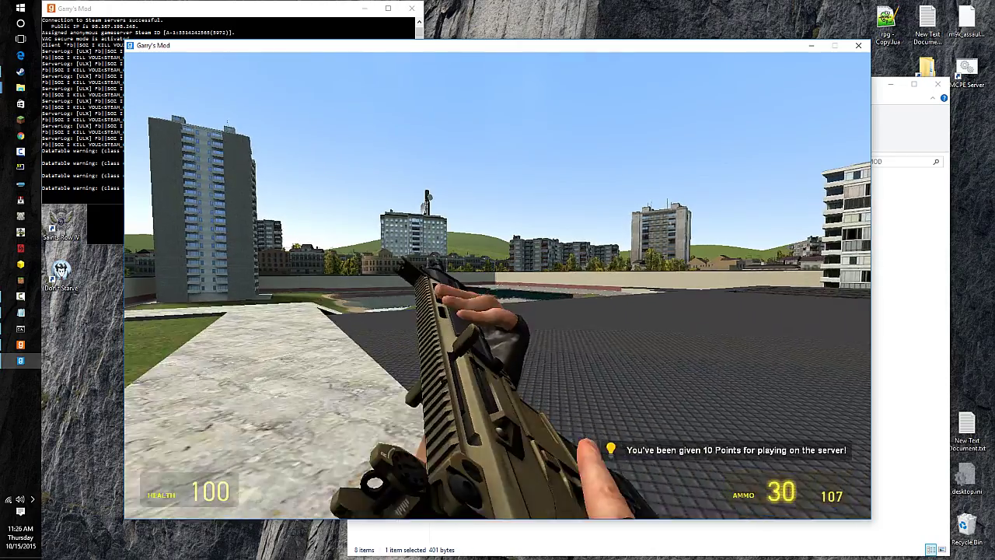
pyautogui.press('w')
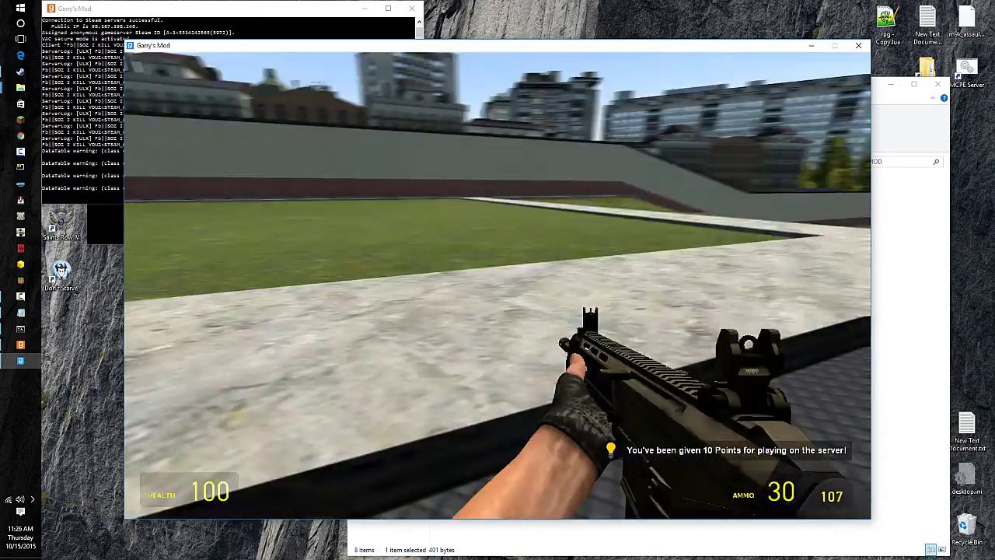
pyautogui.press('w')
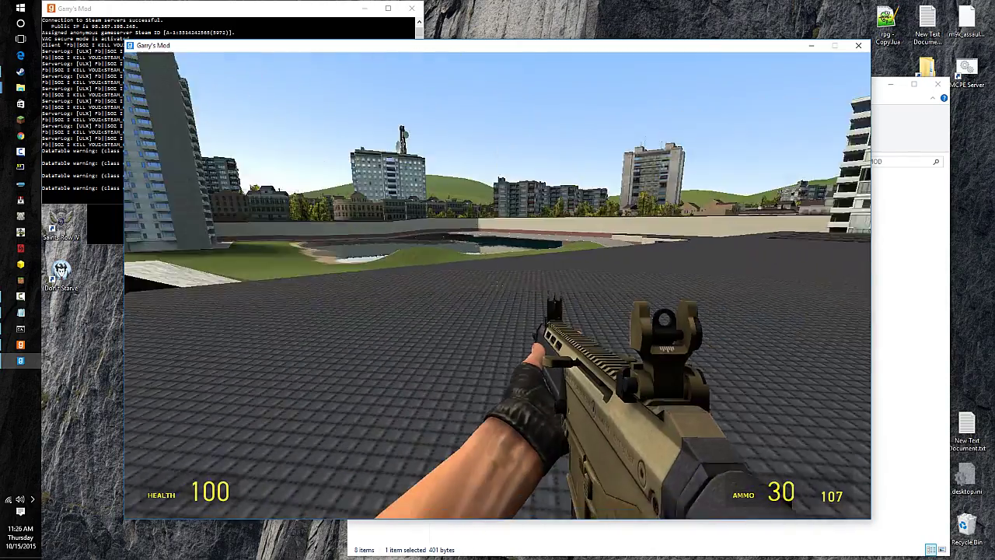
# - Turn on noclip and fly above the city buildings to the dark tiled high-rise rooftop
pyautogui.press('v')
pyautogui.press('w')
pyautogui.press('shift')
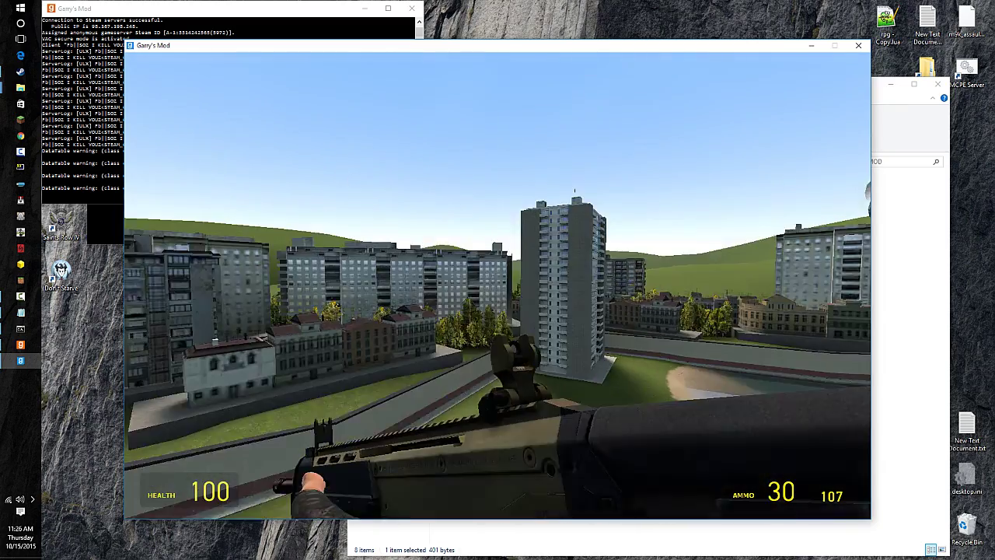
pyautogui.press('w')
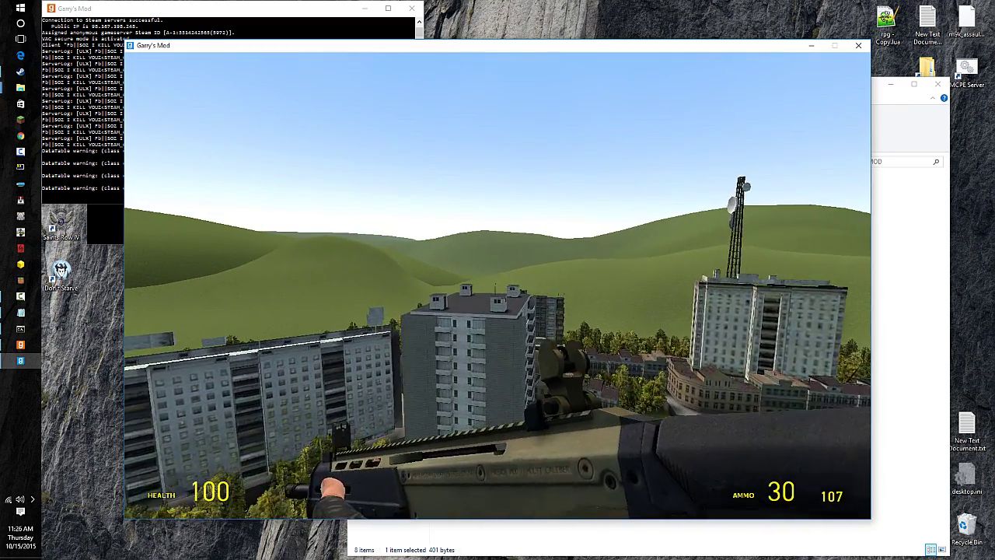
pyautogui.press('w')
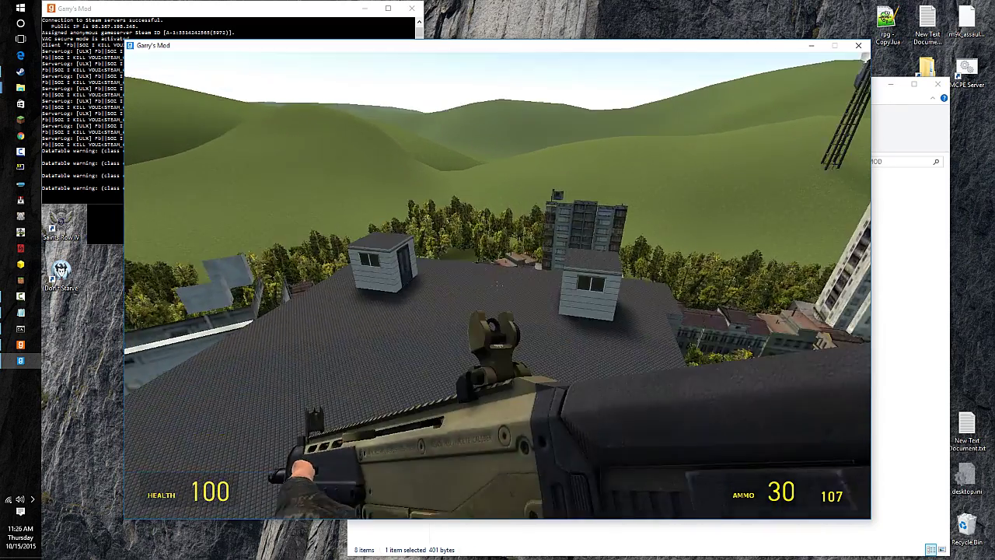
pyautogui.press('w')
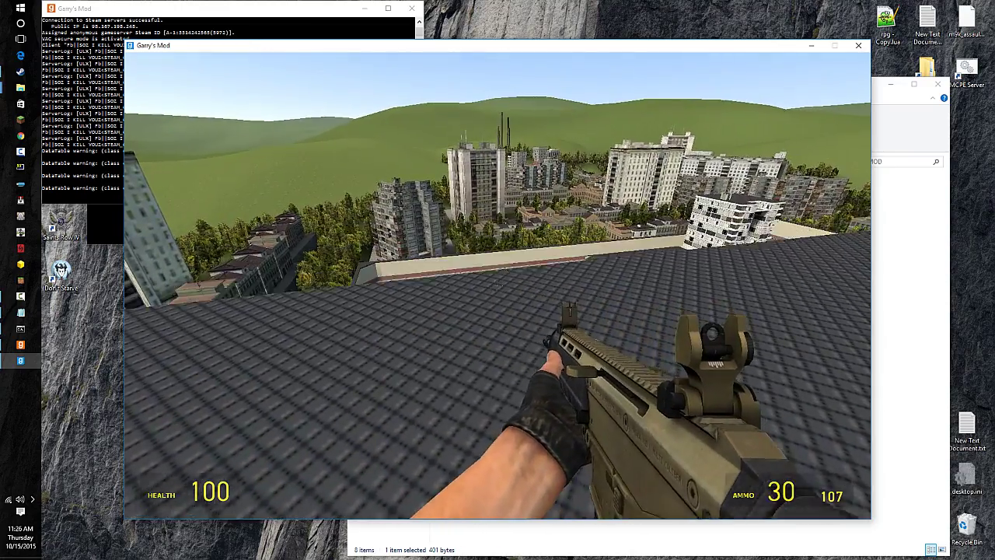
# - Aim down the ACR's sights while dropping from the rooftop, and travel past the lake toward the low building by the perimeter wall
pyautogui.rightClick(497, 285)
pyautogui.press('w')
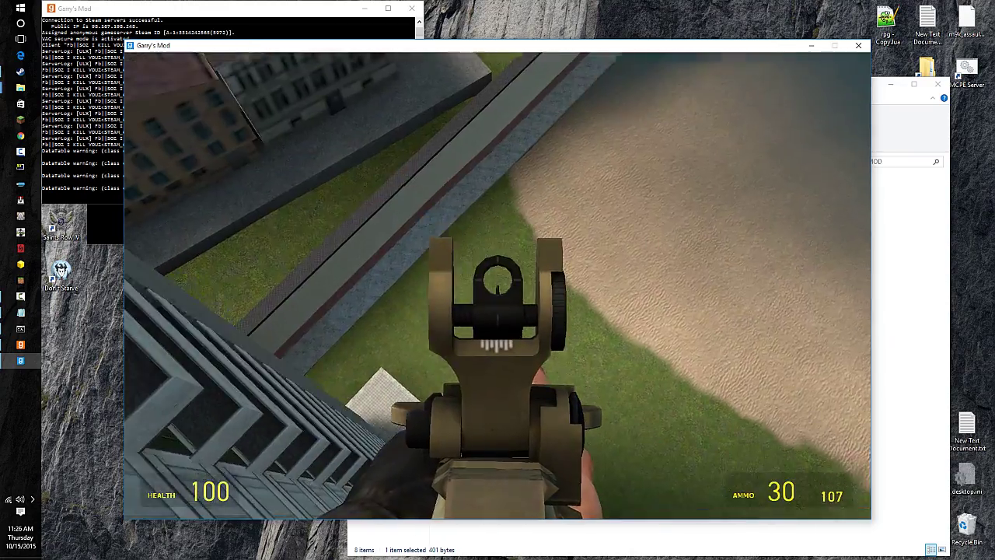
pyautogui.press('w')
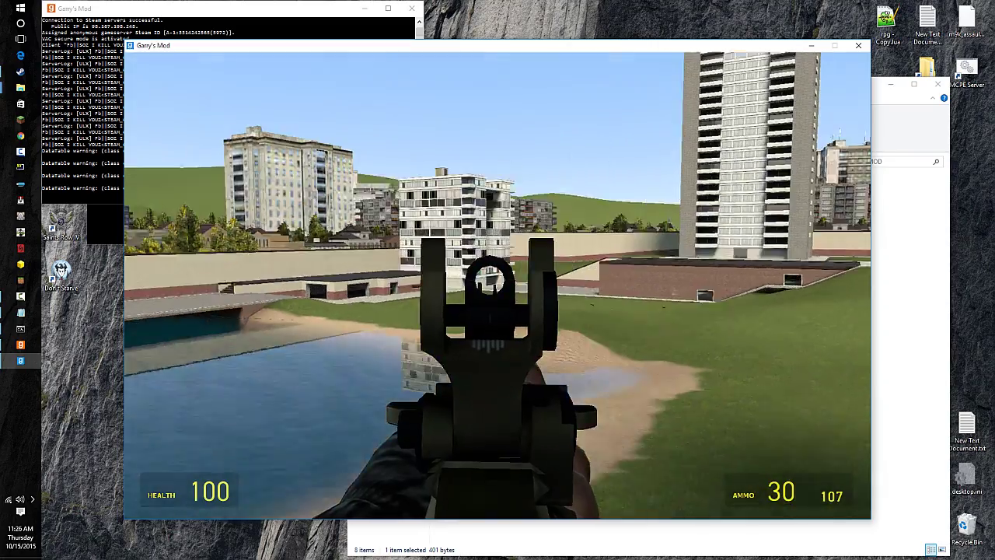
pyautogui.press('shift')
pyautogui.press('w')
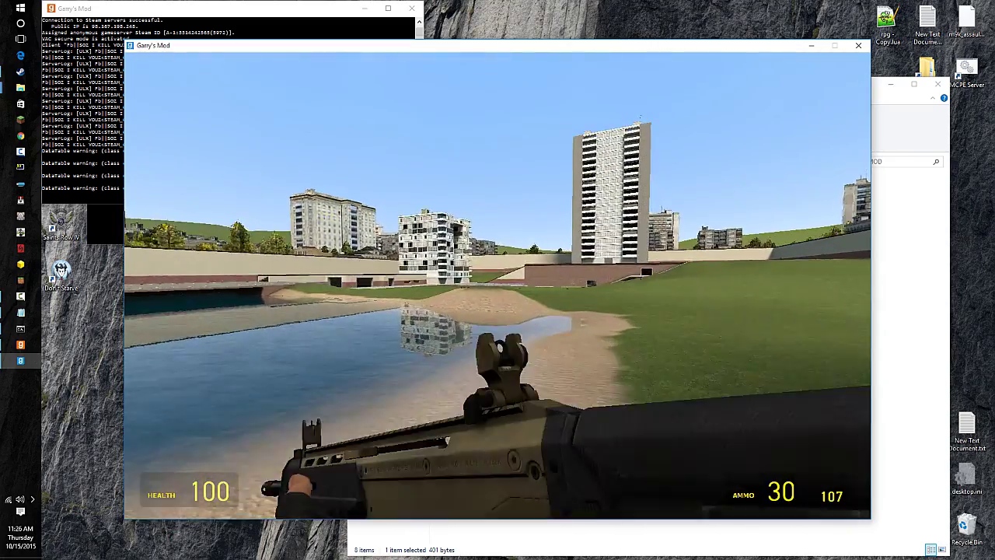
pyautogui.press('w')
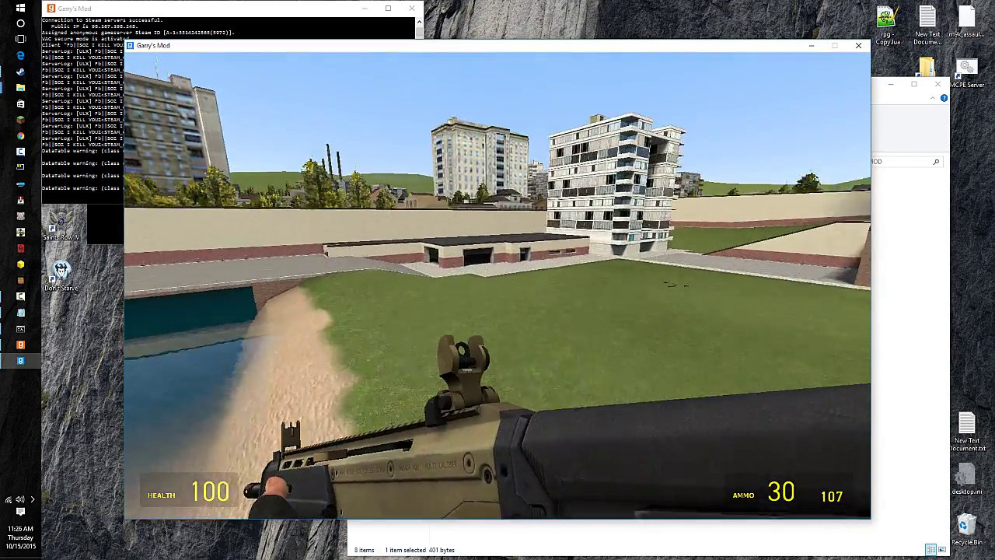
pyautogui.press('space')
pyautogui.press('w')
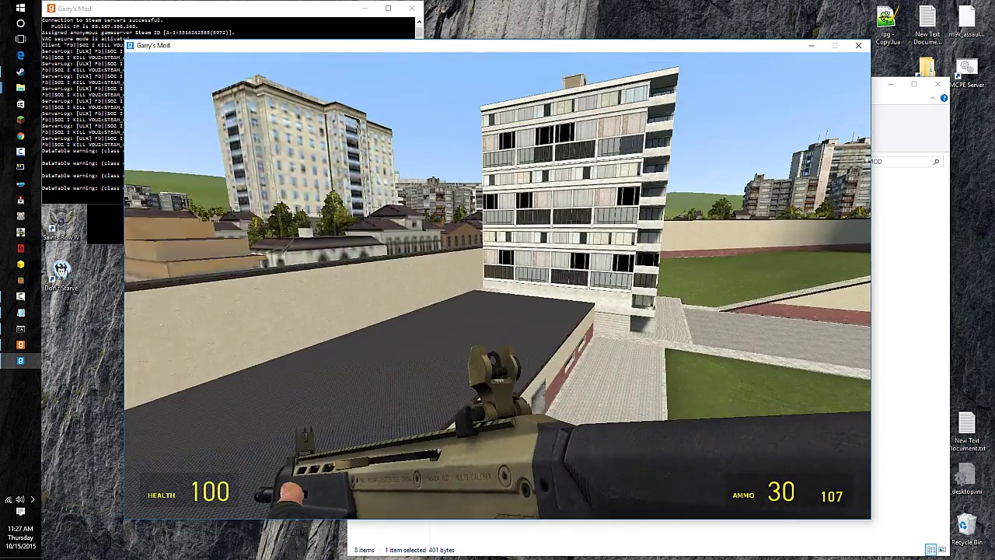
# - Pause the game, change the server's gamemode to terrortown through the server console, and resume the game
pyautogui.press('Escape')
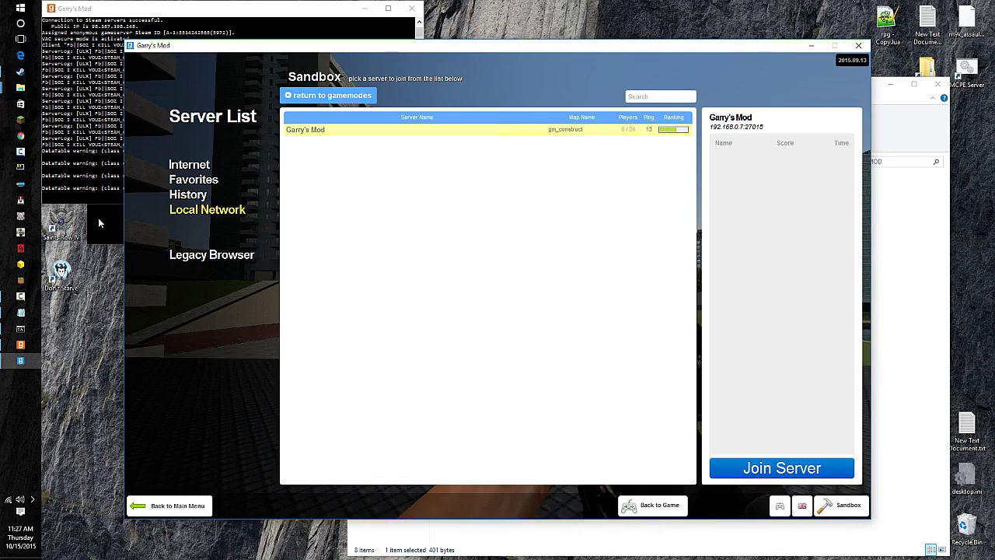
pyautogui.click(193, 506)
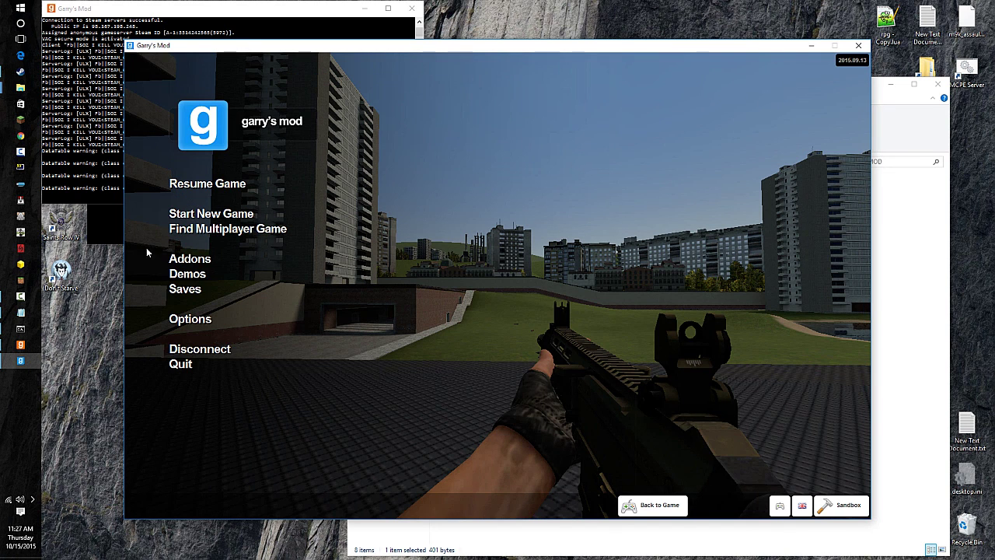
pyautogui.click(92, 173)
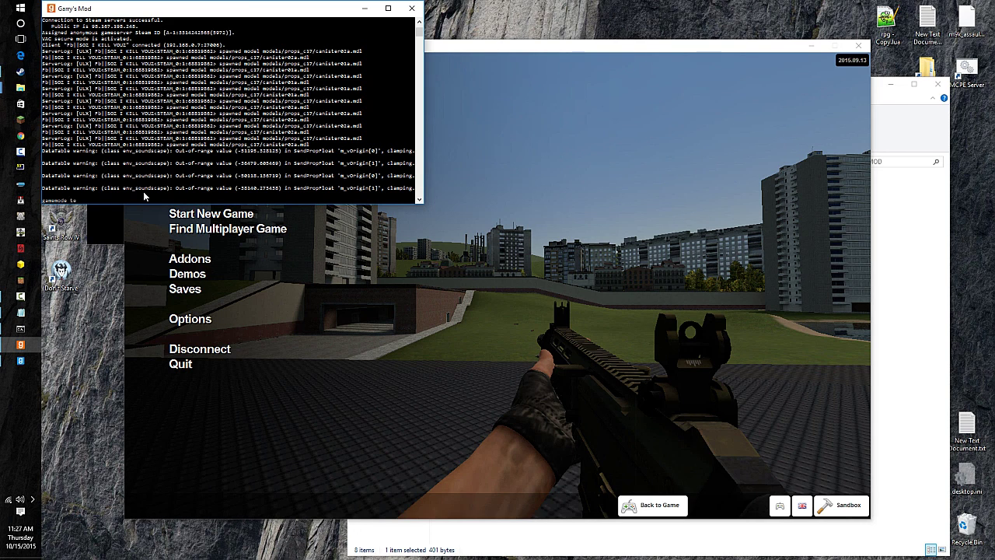
pyautogui.press('Return')
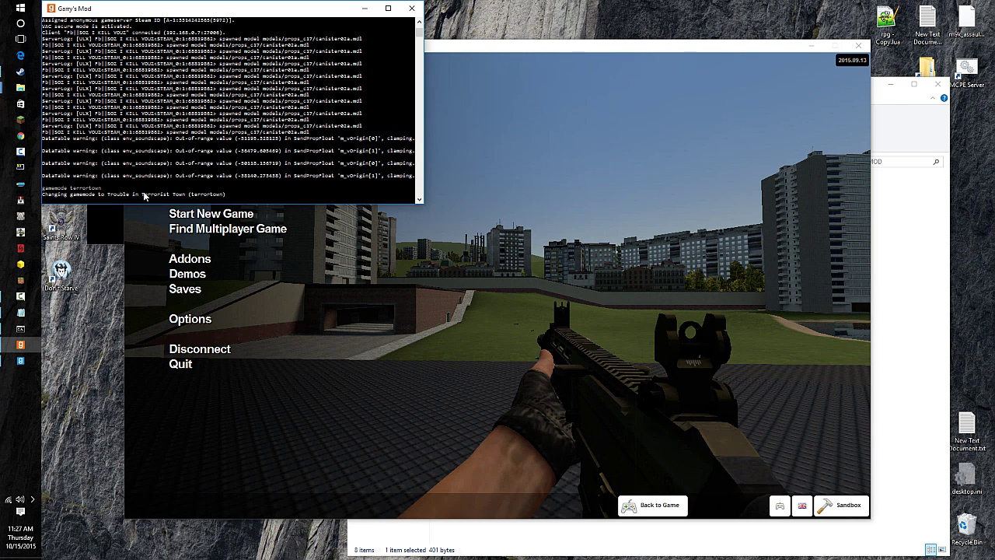
pyautogui.click(301, 422)
pyautogui.press('Escape')
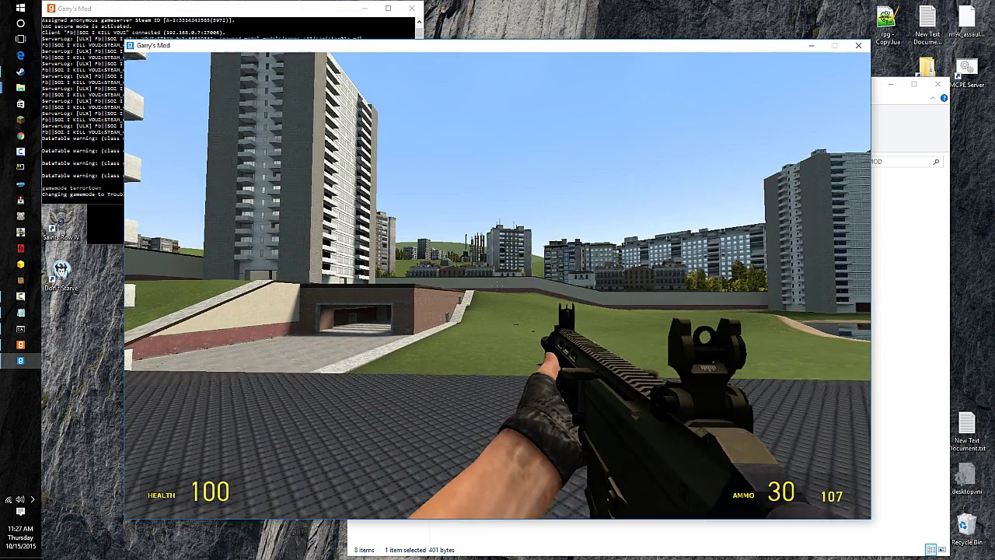
# - Switch to the server console and run the reload command to restart the server
pyautogui.hotkey('alt', 'Tab')
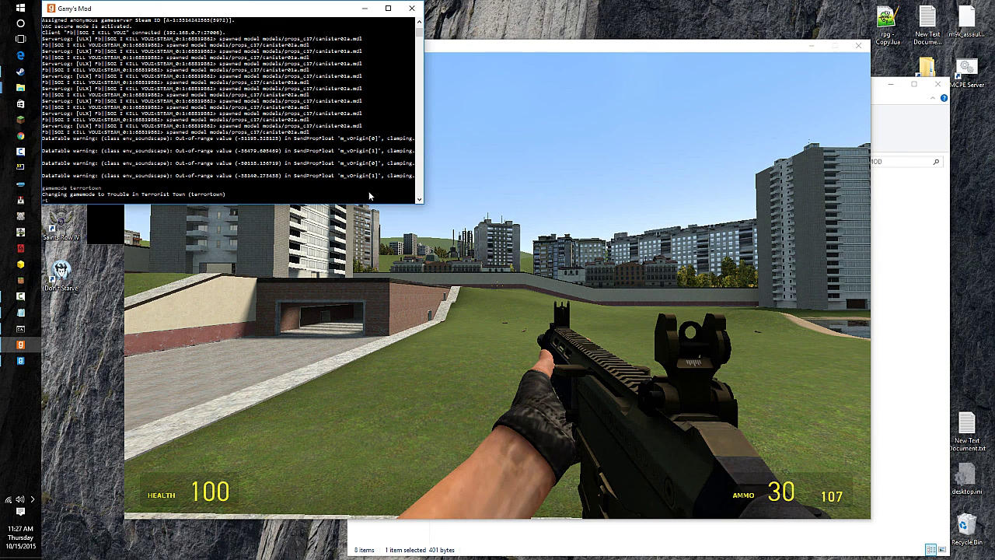
pyautogui.write('rteload')
pyautogui.press('Return')
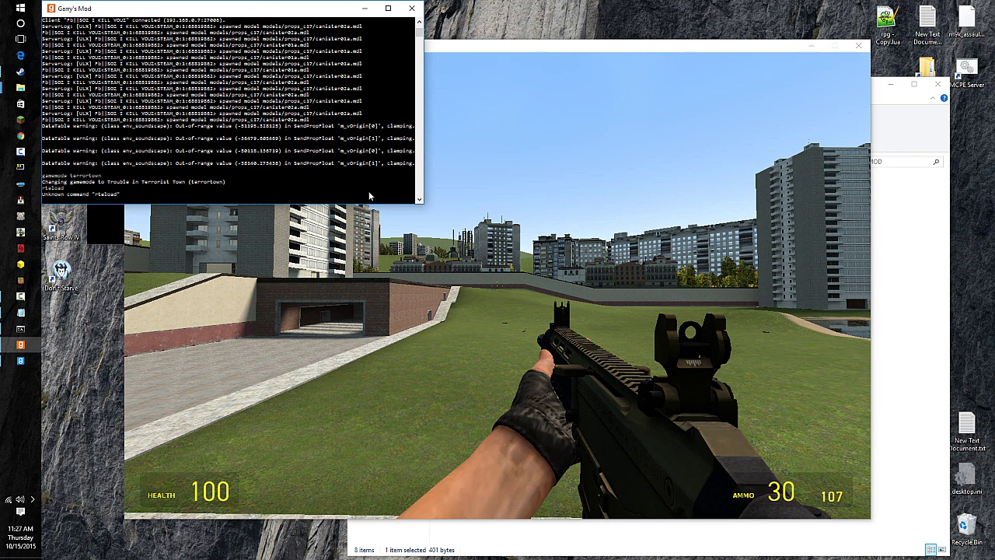
pyautogui.write('reload')
pyautogui.press('Return')
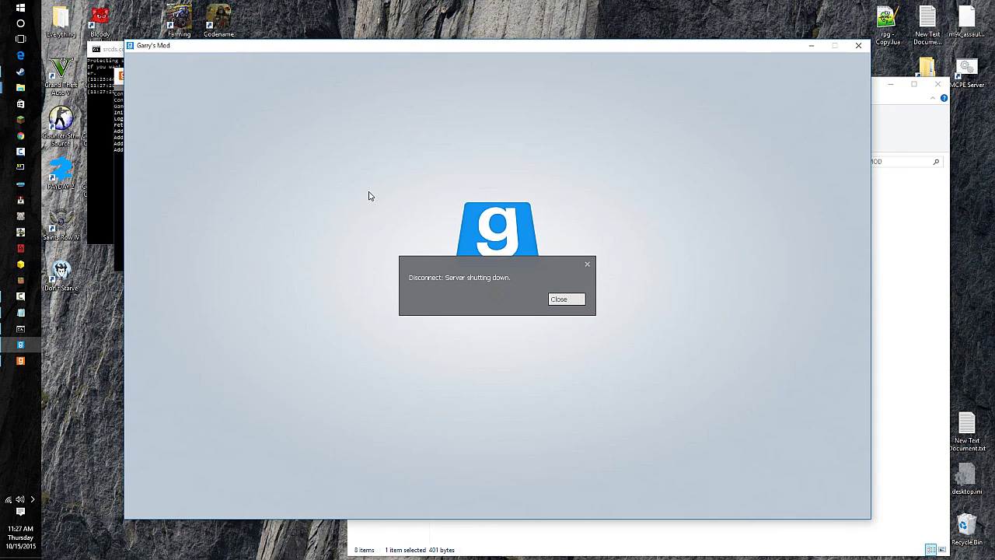
# - Dismiss the disconnect notice, check the restarting server's console, and open the game's multiplayer server list
pyautogui.click(560, 299)
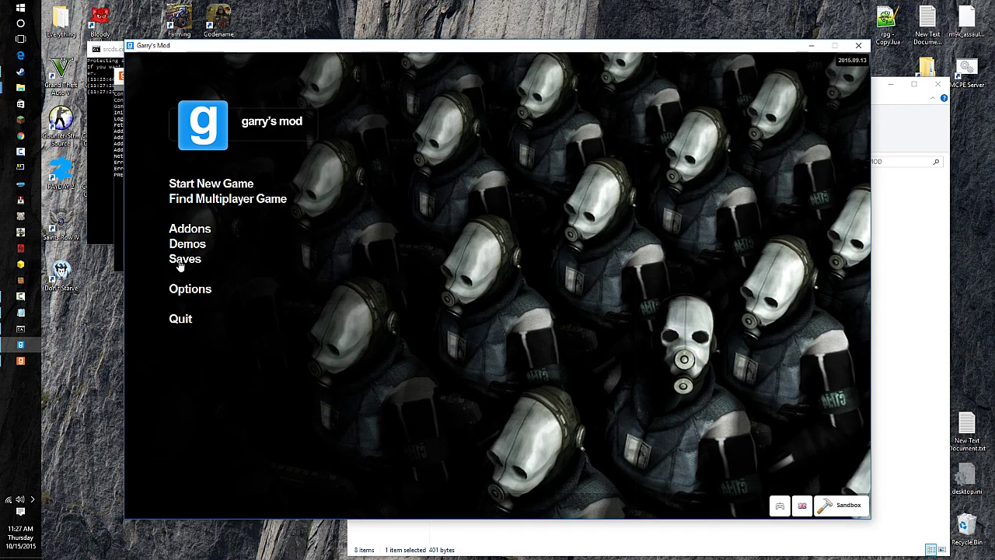
pyautogui.click(121, 244)
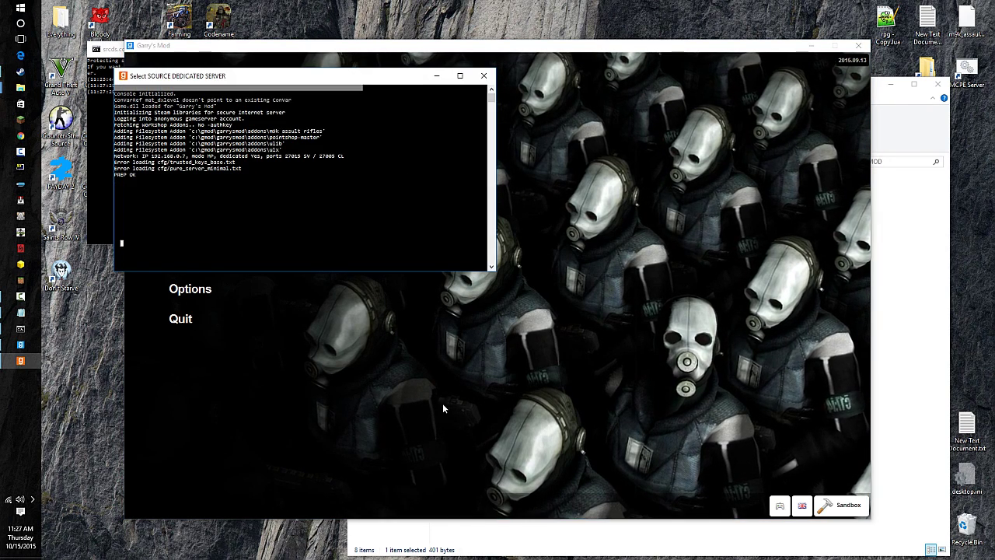
pyautogui.click(442, 404)
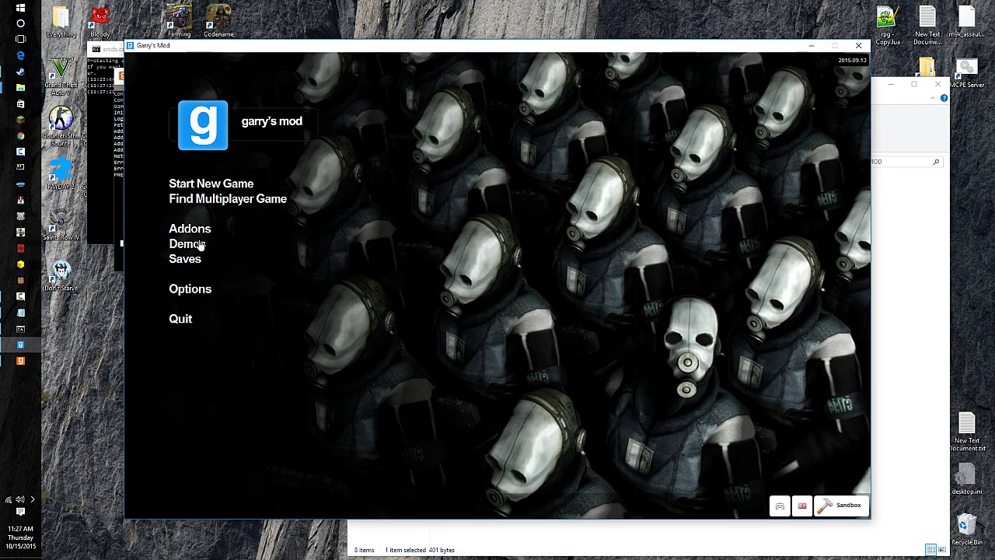
pyautogui.click(235, 201)
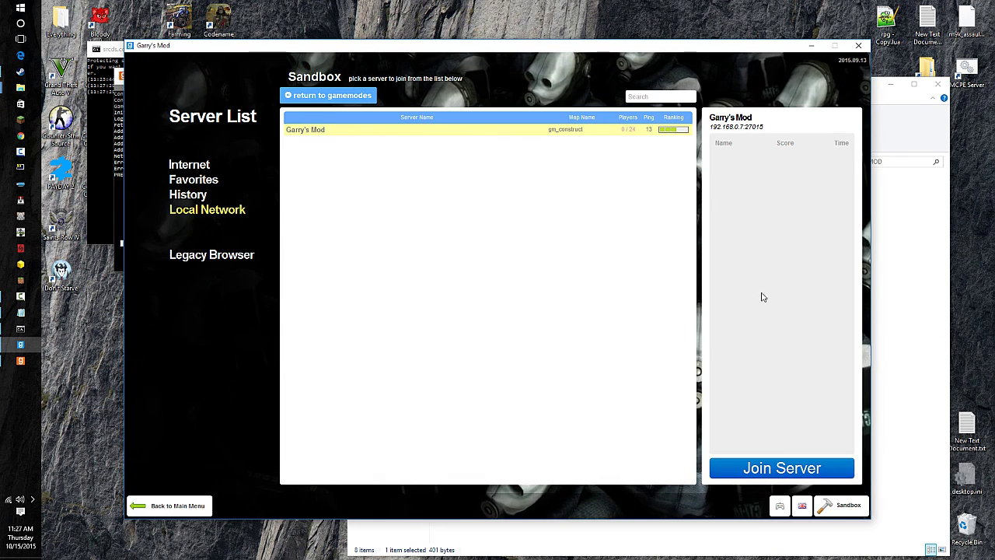
# - Close the PointShop and M9K weapons folder windows, keeping the GMOD folder open
pyautogui.click(911, 292)
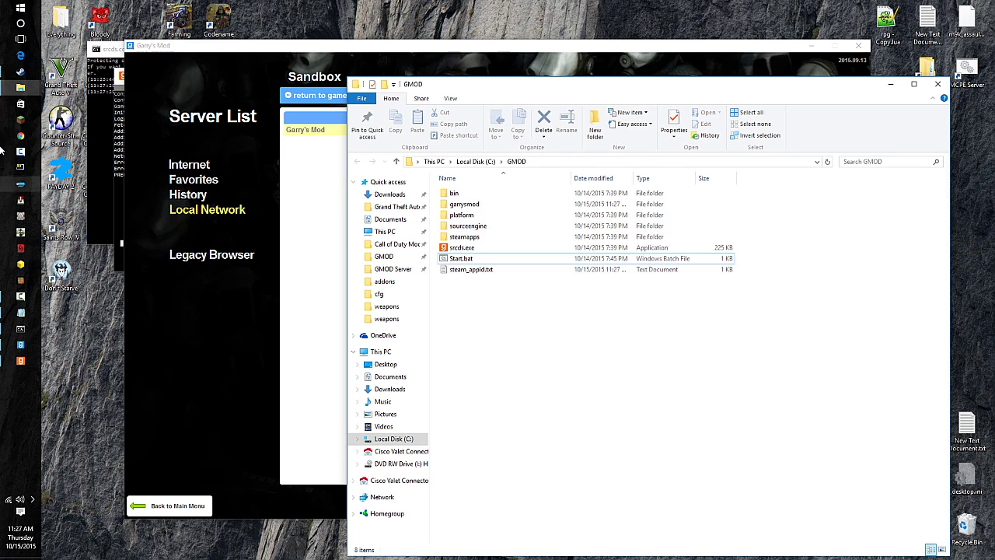
pyautogui.moveTo(12, 90)
pyautogui.click(63, 111)
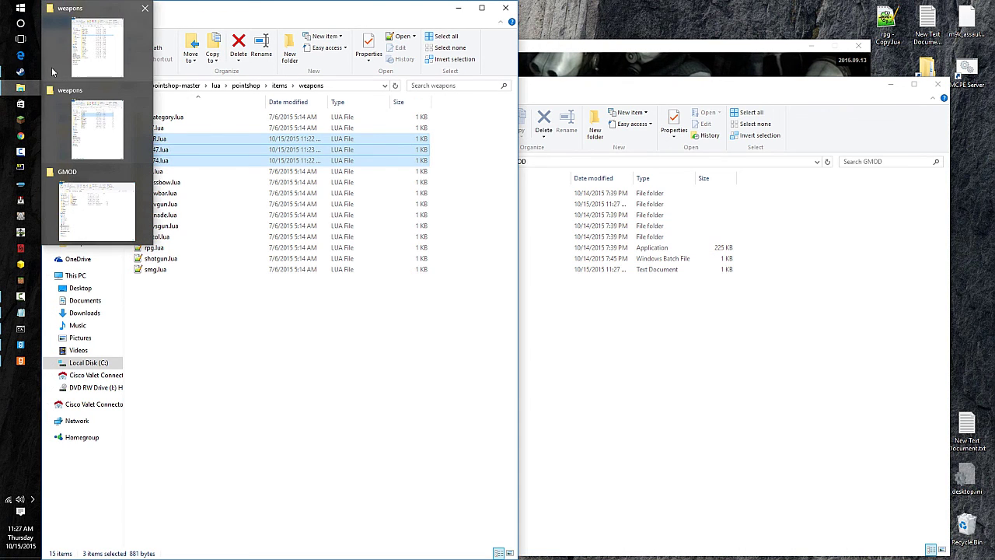
pyautogui.click(53, 72)
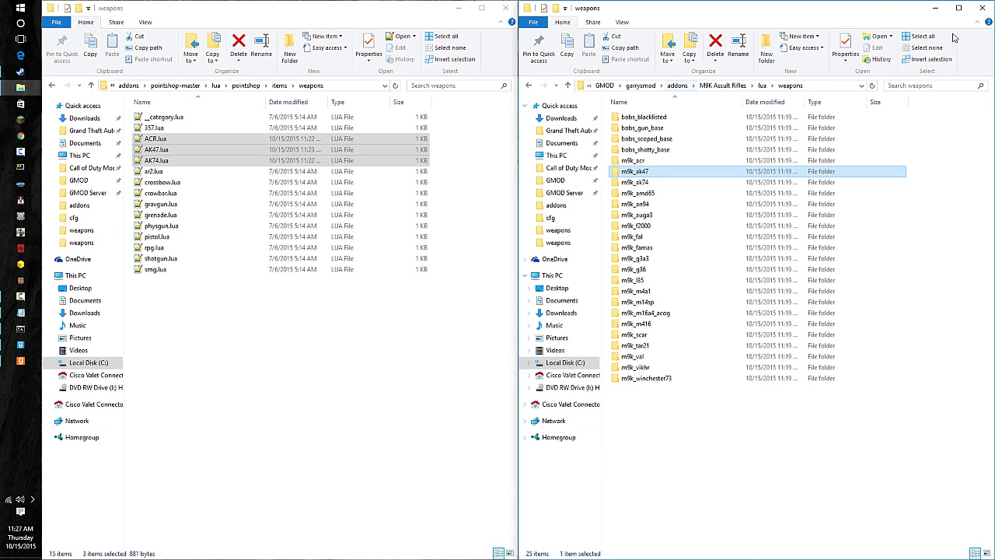
pyautogui.click(982, 7)
pyautogui.click(505, 7)
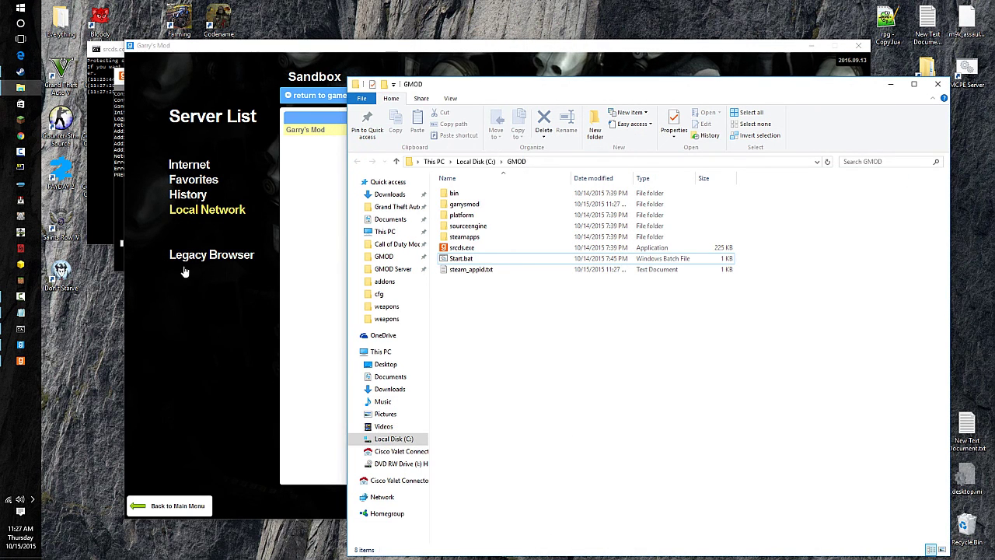
# - Try to join the local Garry's Mod server running gm_construct, and cancel the connection
pyautogui.click(234, 347)
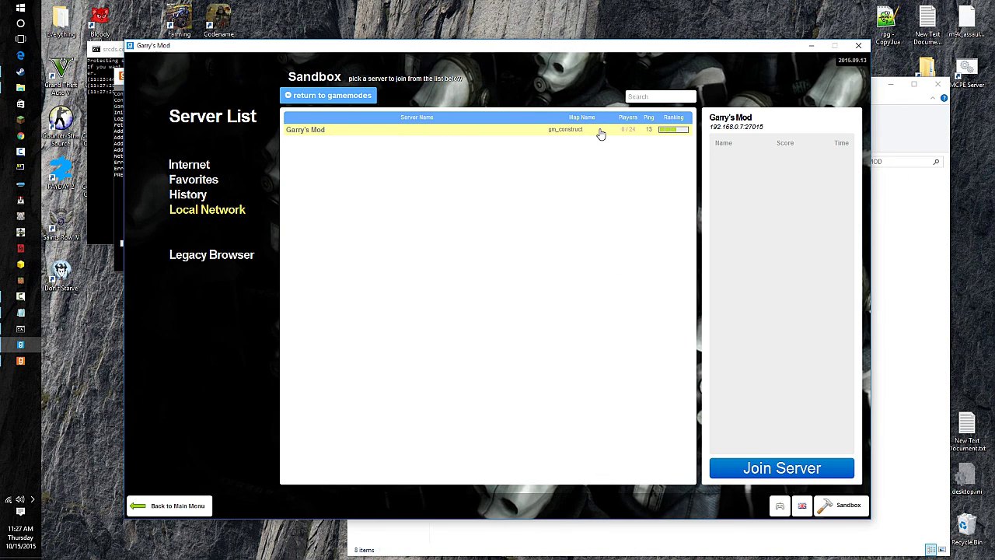
pyautogui.doubleClick(308, 130)
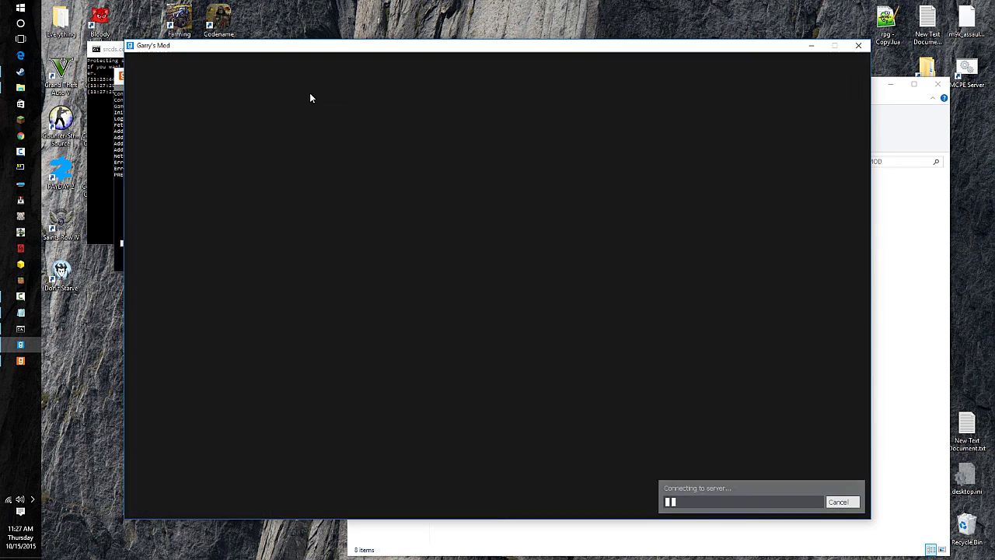
pyautogui.press('Escape')
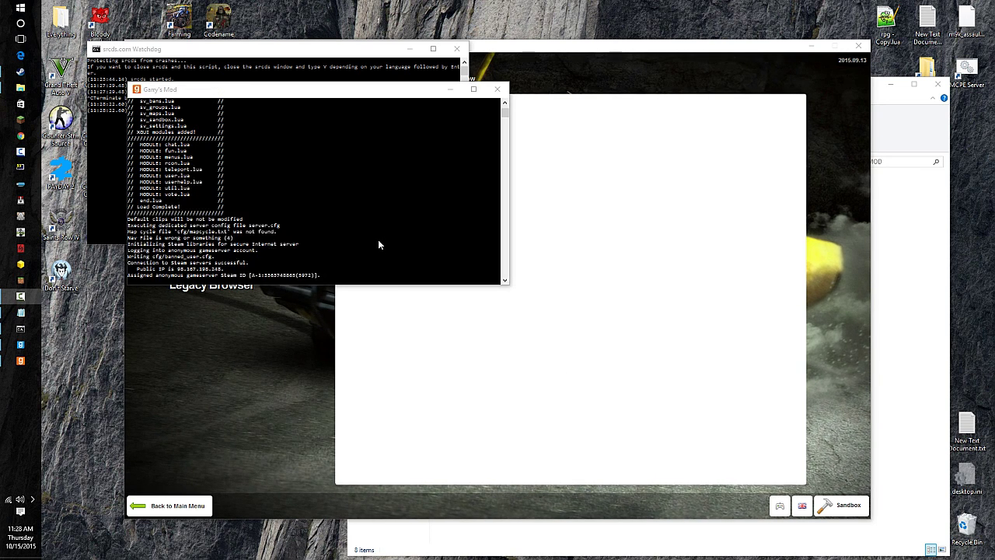
# - Refresh the local network server listings, and move the server console window to the corner of the desktop
pyautogui.click(366, 359)
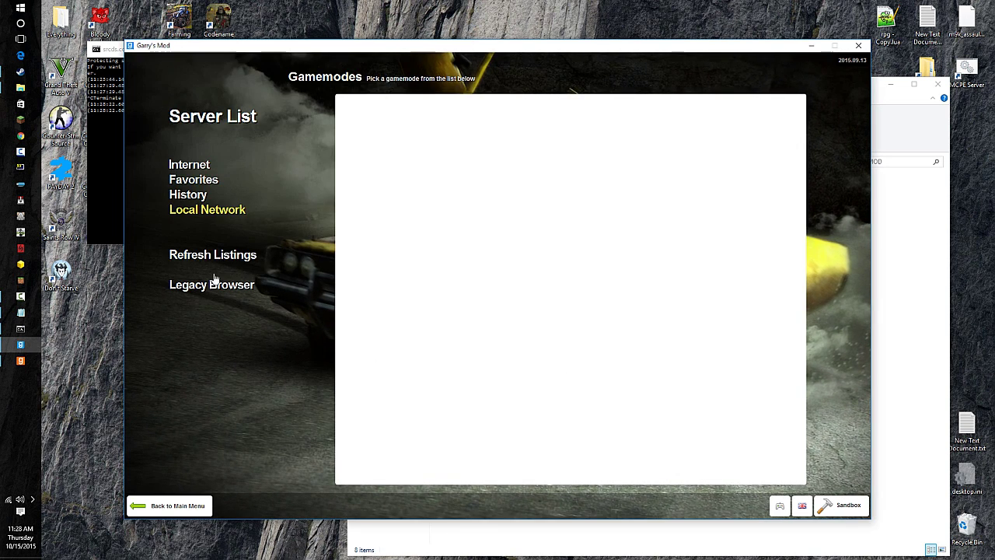
pyautogui.click(210, 256)
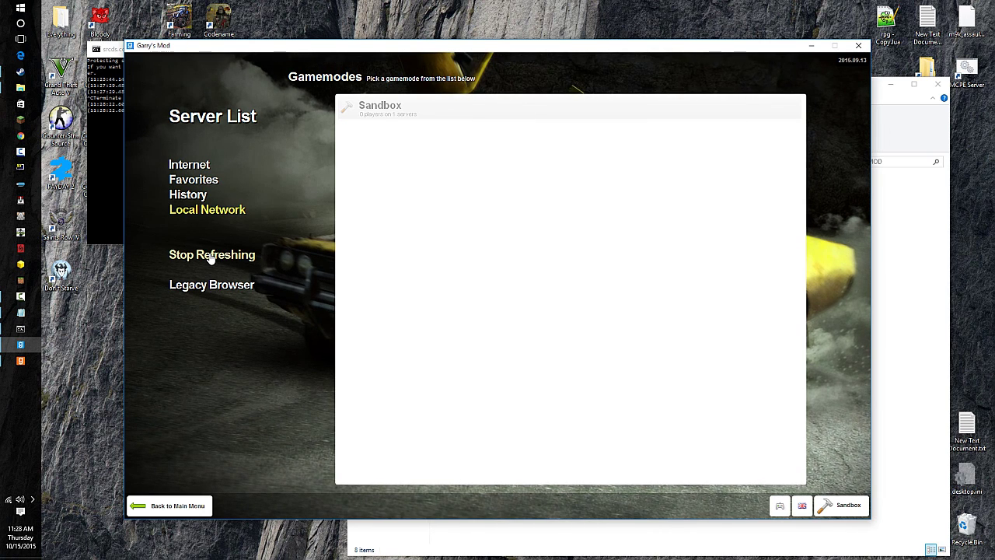
pyautogui.click(105, 137)
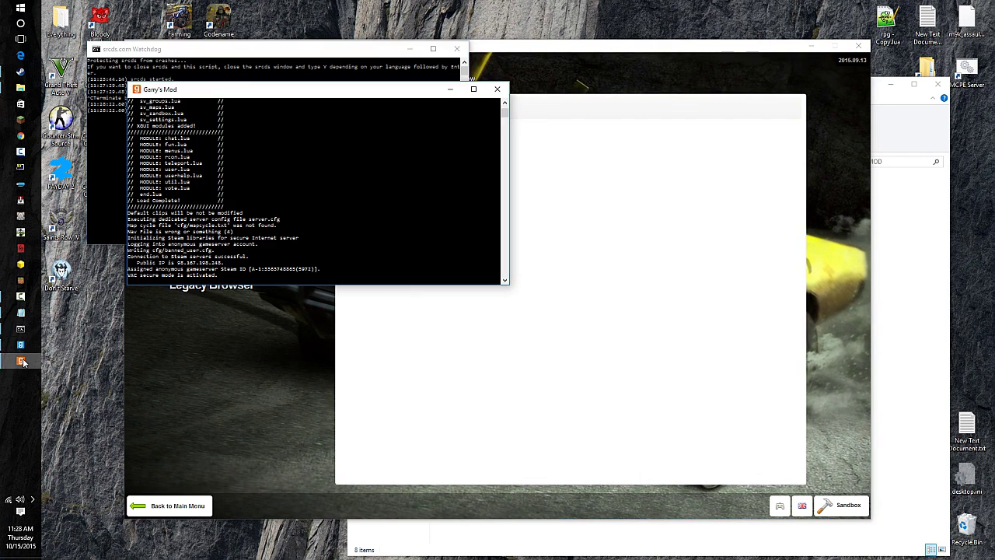
pyautogui.moveTo(140, 47); pyautogui.dragTo(101, 8)
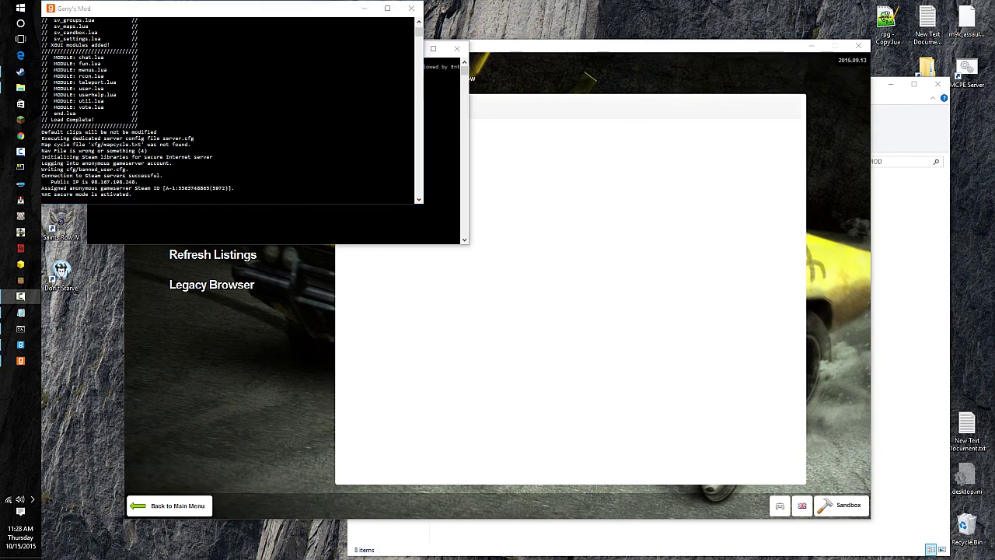
# - Open autoexec.cfg in GMOD's garrysmod cfg folder and enter the line hostname "Test Server still in beta'
pyautogui.click(20, 295)
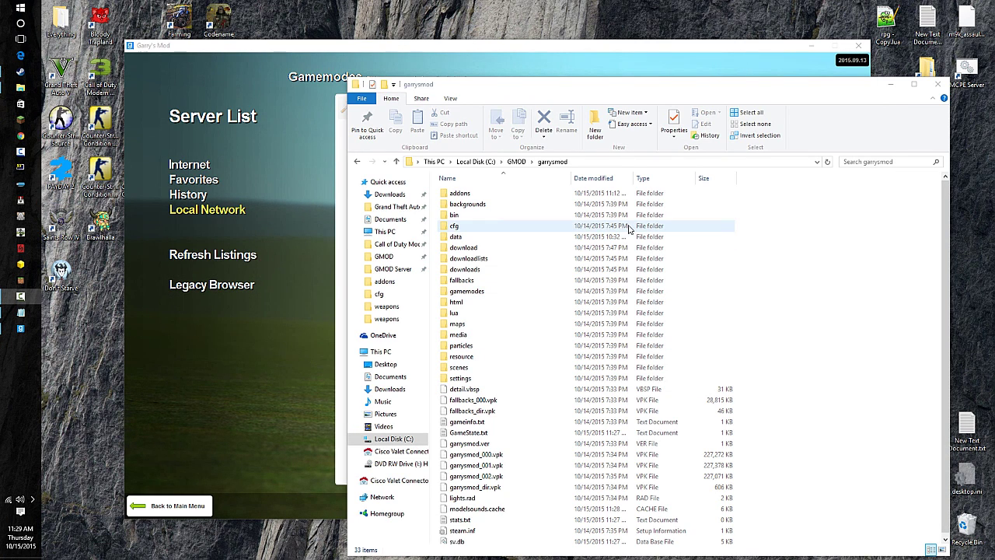
pyautogui.doubleClick(486, 226)
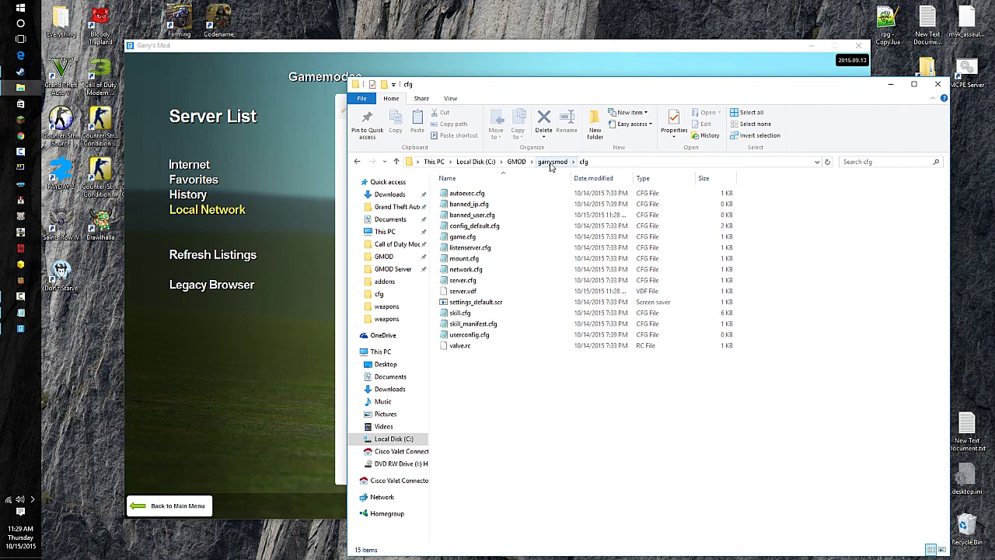
pyautogui.doubleClick(461, 194)
pyautogui.moveTo(608, 177); pyautogui.dragTo(613, 197)
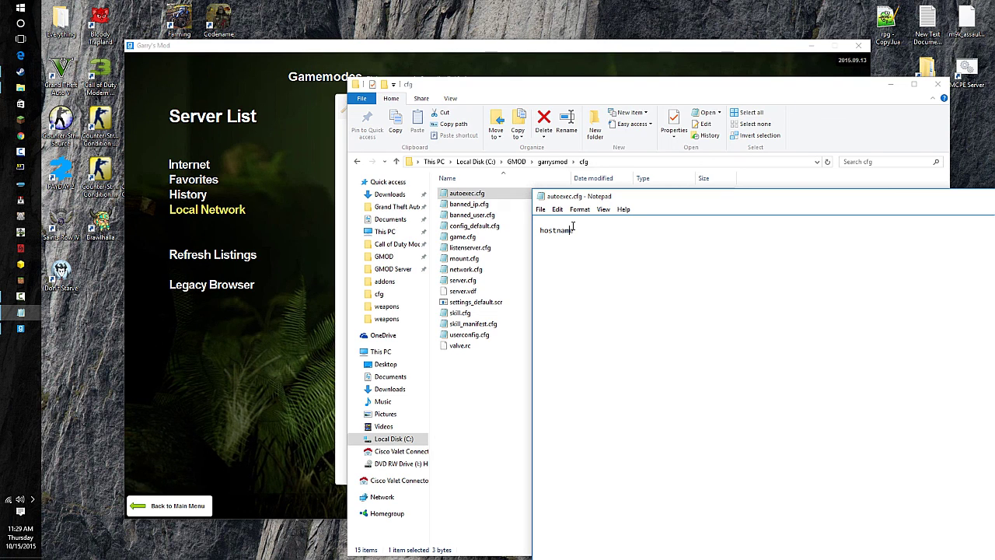
pyautogui.press('BackSpace')
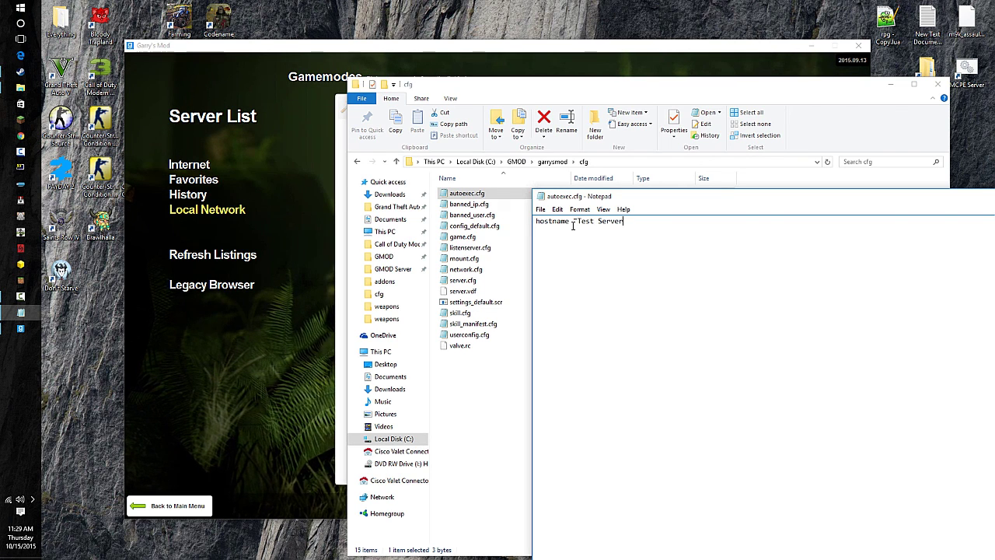
pyautogui.write('still in beta')
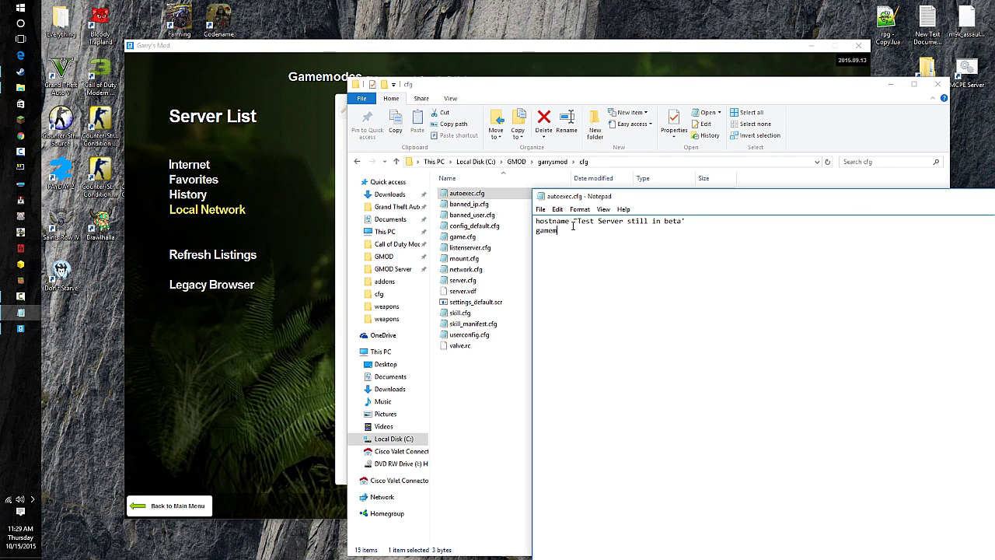
# - Add a second line reading gamemode terrortown to the test server's autoexec.cfg
pyautogui.write('on')
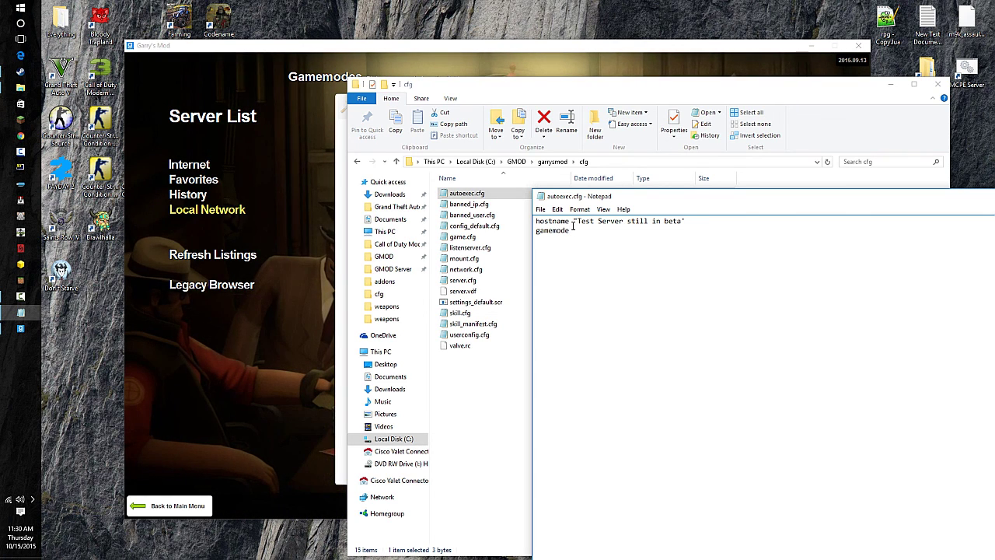
pyautogui.write('de terrortown')
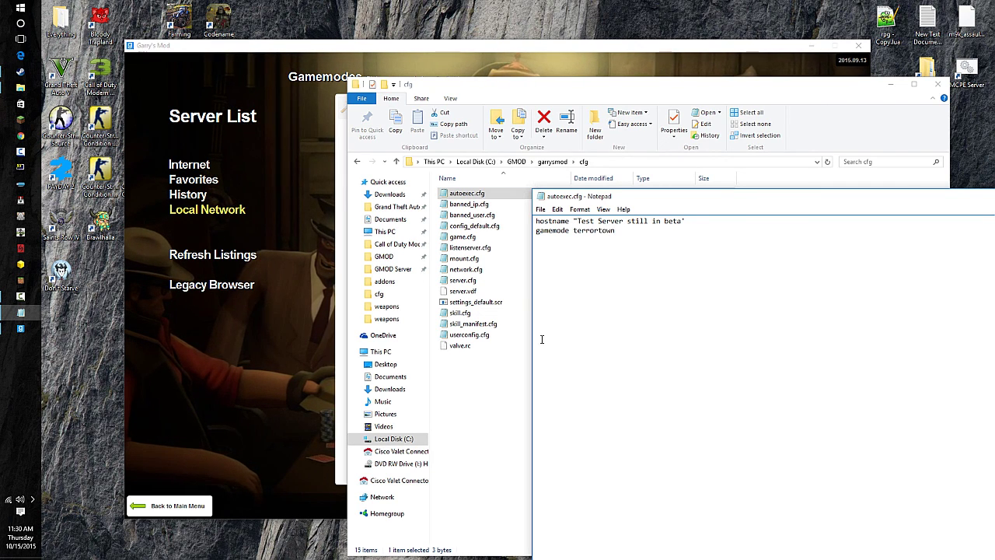
pyautogui.moveTo(615, 231)
pyautogui.mouseDown()
pyautogui.moveTo(576, 230)
pyautogui.moveTo(611, 232)
pyautogui.mouseUp()
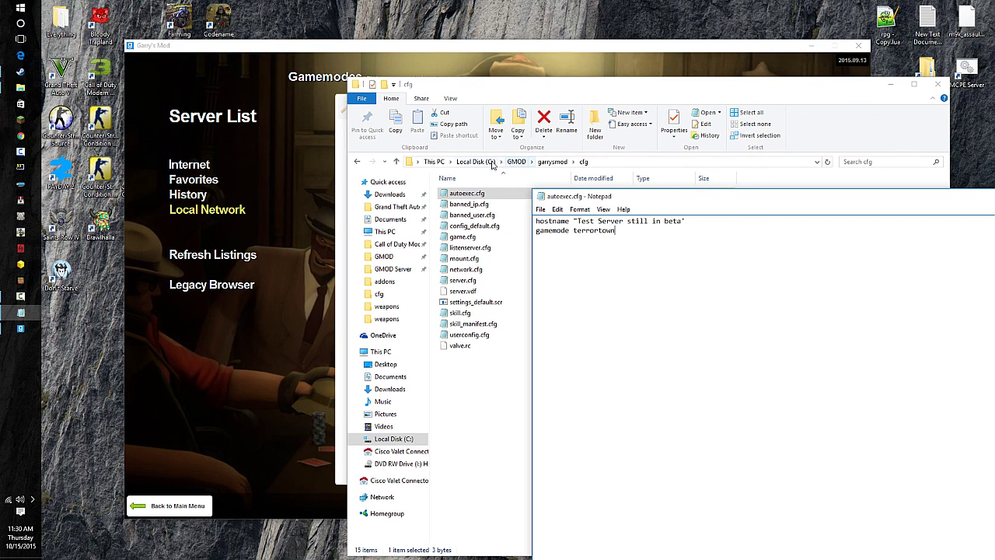
# - Open autoexec.cfg in the GMOD Server's garrysmod cfg folder, set its gamemode to terrortown, and save and close the file
pyautogui.click(399, 270)
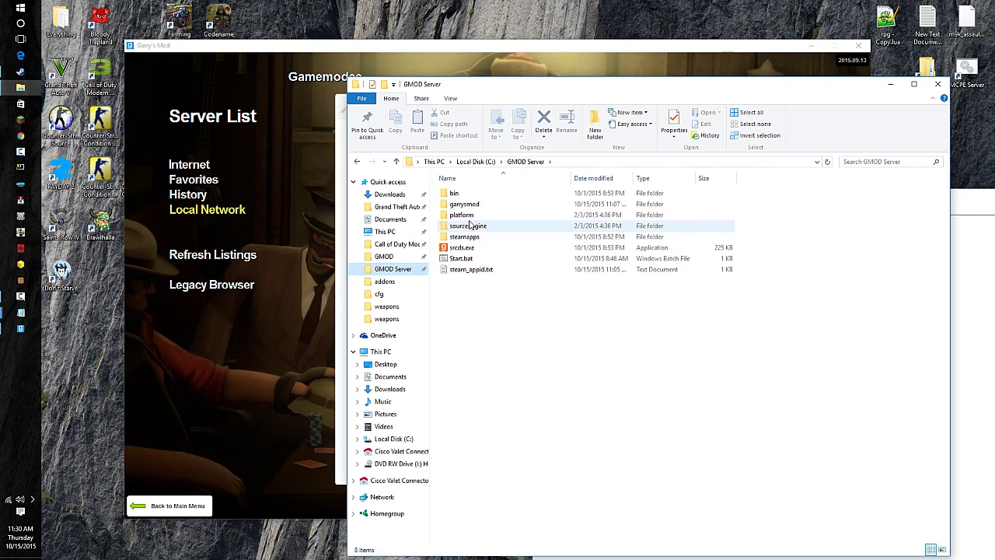
pyautogui.doubleClick(474, 205)
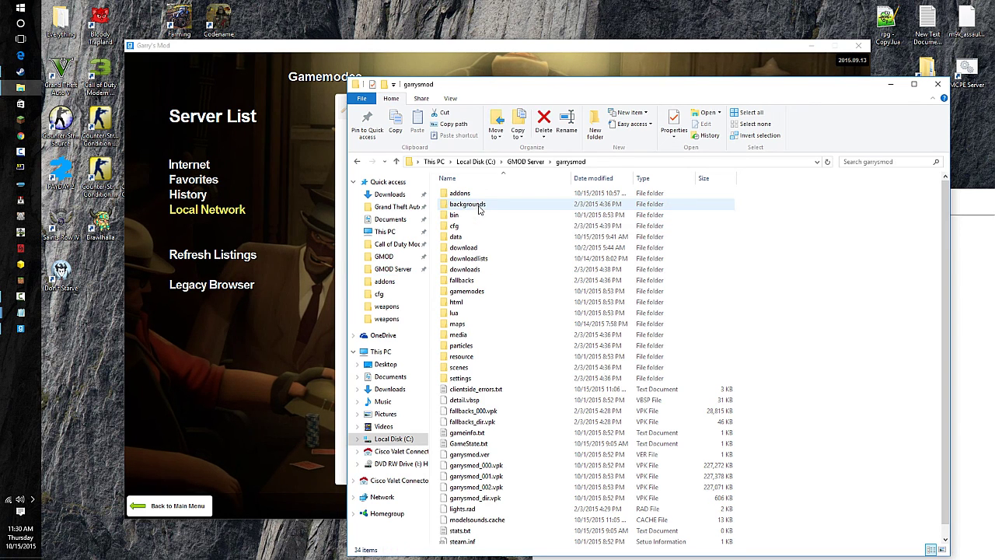
pyautogui.doubleClick(473, 227)
pyautogui.doubleClick(482, 194)
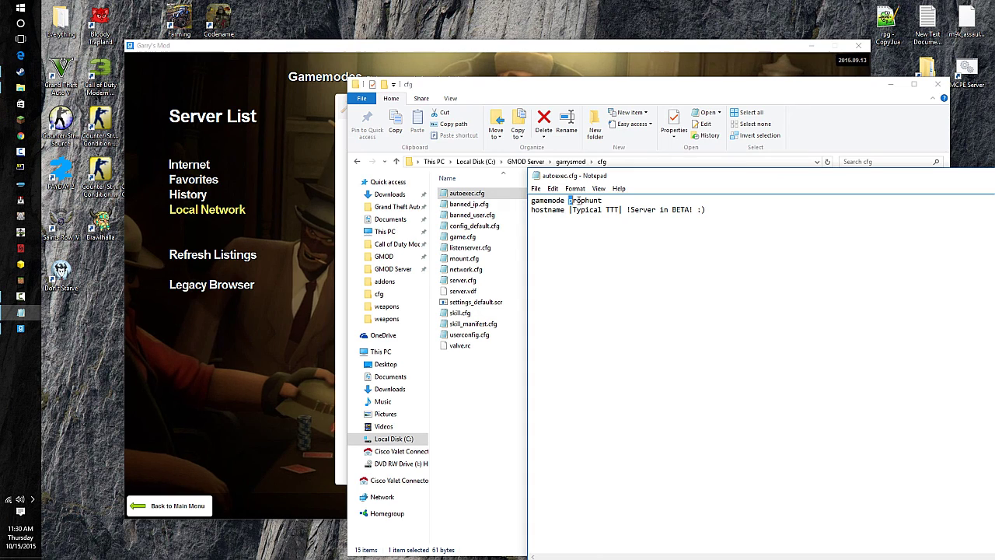
pyautogui.moveTo(569, 201); pyautogui.dragTo(606, 201)
pyautogui.write('terrortow')
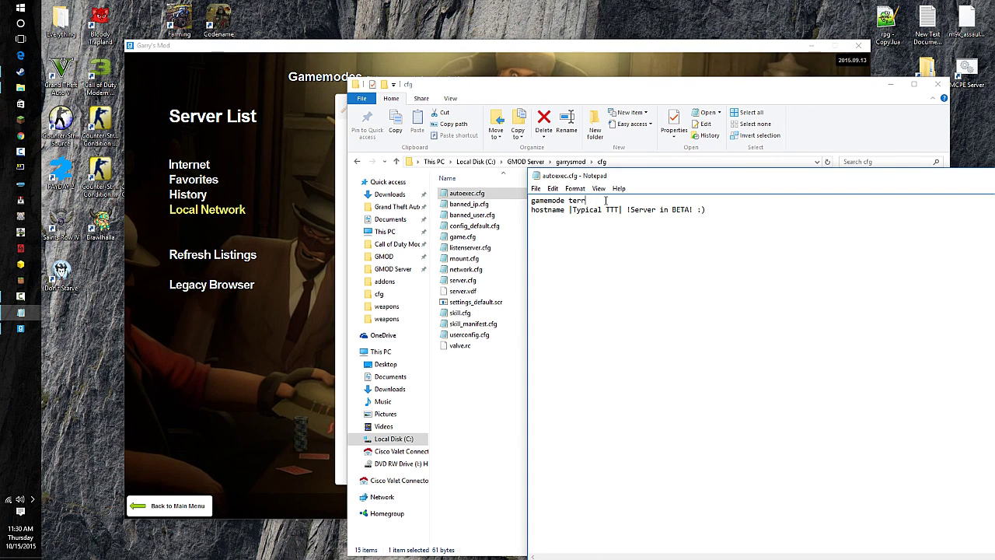
pyautogui.click(536, 189)
pyautogui.click(559, 223)
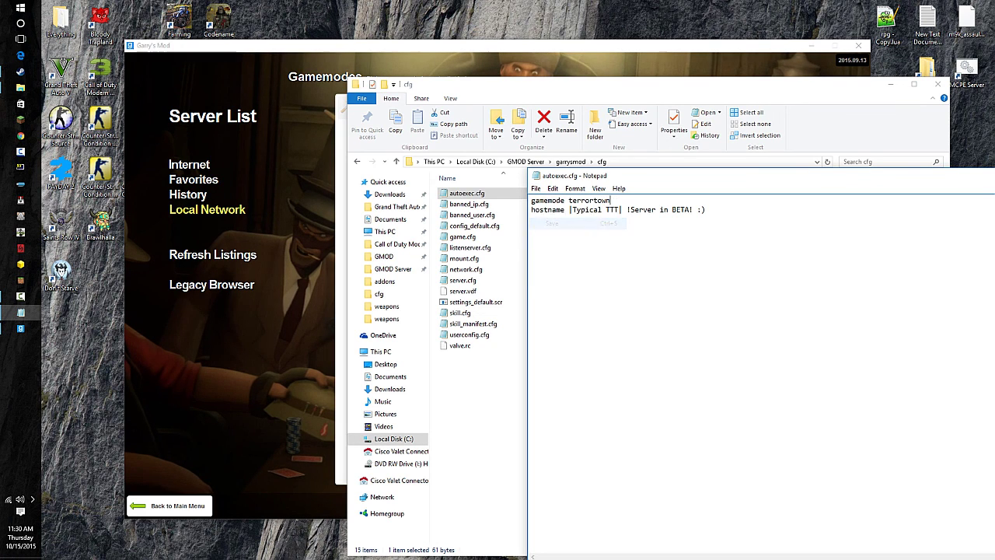
pyautogui.hotkey('alt', 'F4')
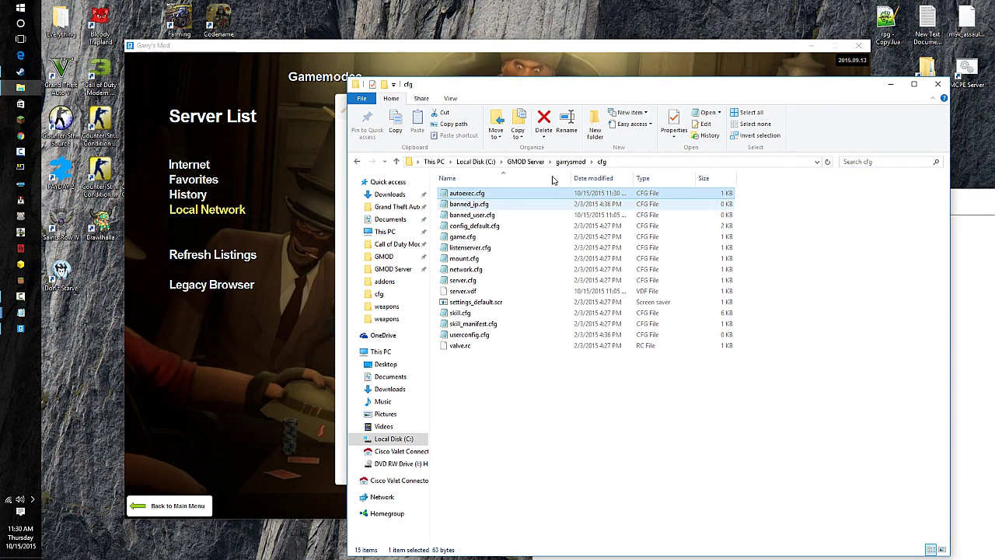
# - Check the gamemode folder names inside the GMOD Server's garrysmod gamemodes folder, and return to the GMOD folder
pyautogui.click(526, 161)
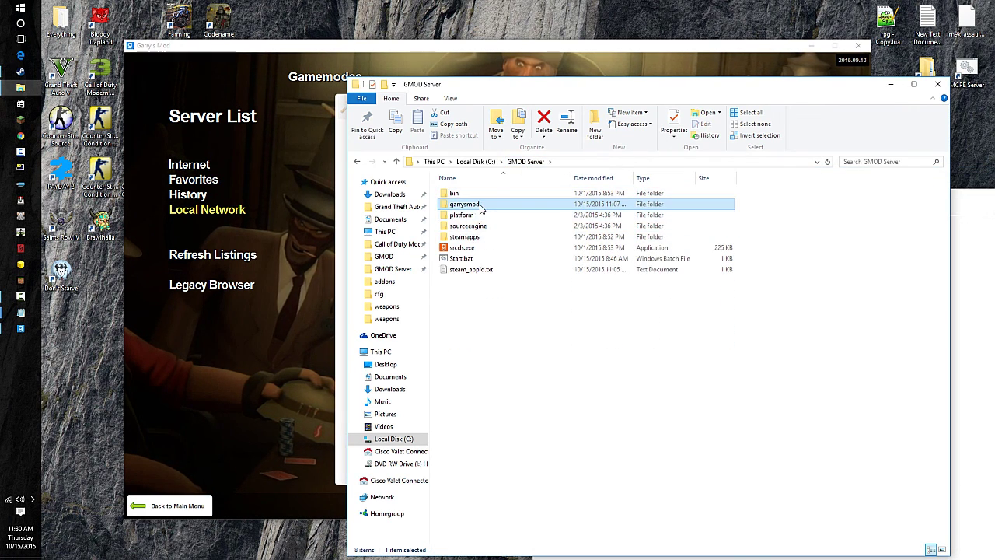
pyautogui.doubleClick(479, 204)
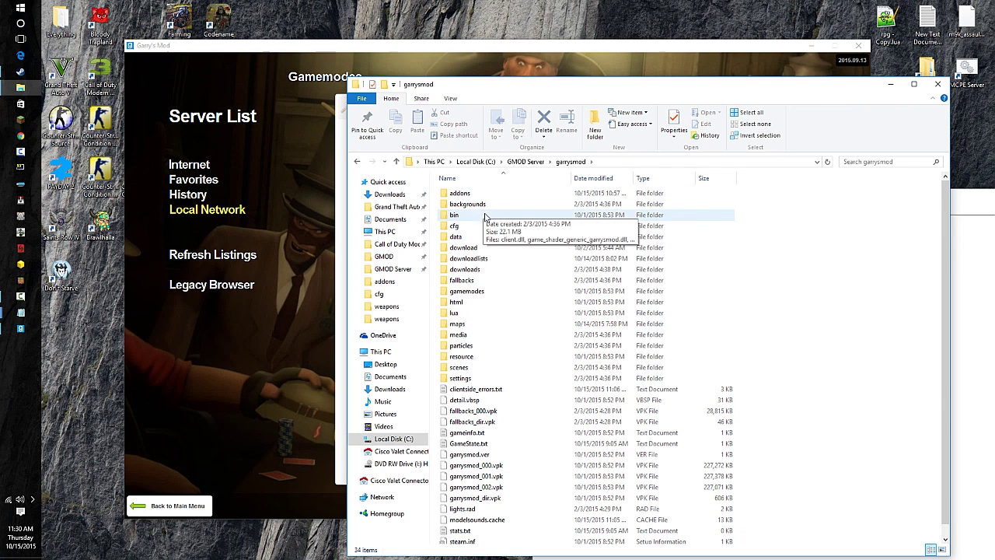
pyautogui.doubleClick(470, 291)
pyautogui.moveTo(511, 248)
pyautogui.mouseDown()
pyautogui.moveTo(493, 212)
pyautogui.moveTo(463, 203)
pyautogui.moveTo(510, 248)
pyautogui.mouseUp()
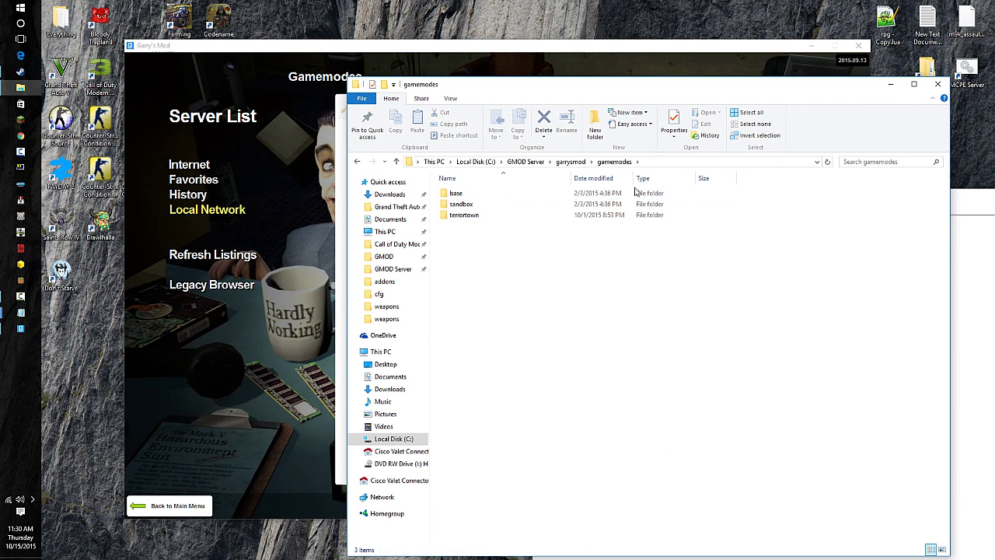
pyautogui.click(384, 256)
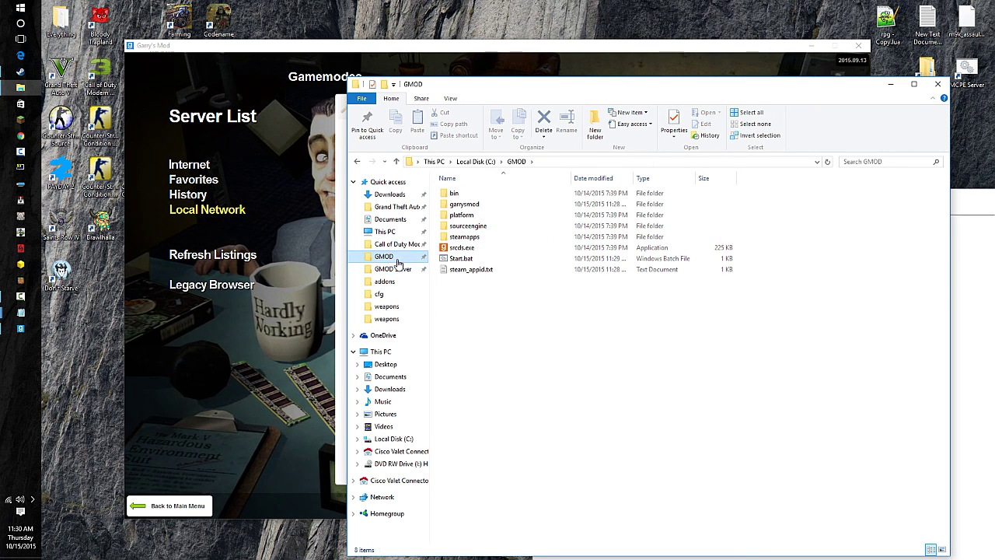
# - Return to the test server's autoexec.cfg, and save and close it
pyautogui.hotkey('alt', 'Tab')
pyautogui.doubleClick(599, 230)
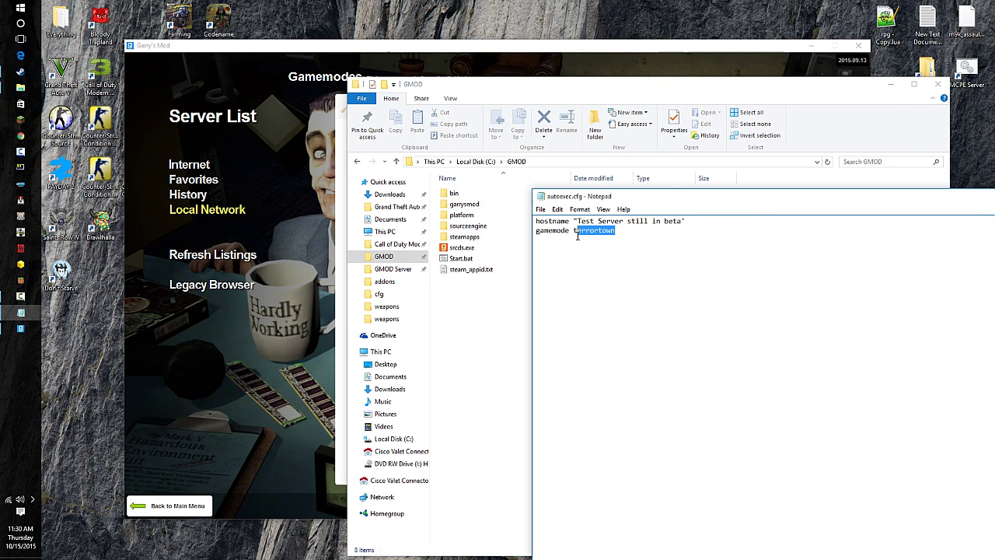
pyautogui.click(541, 209)
pyautogui.click(557, 244)
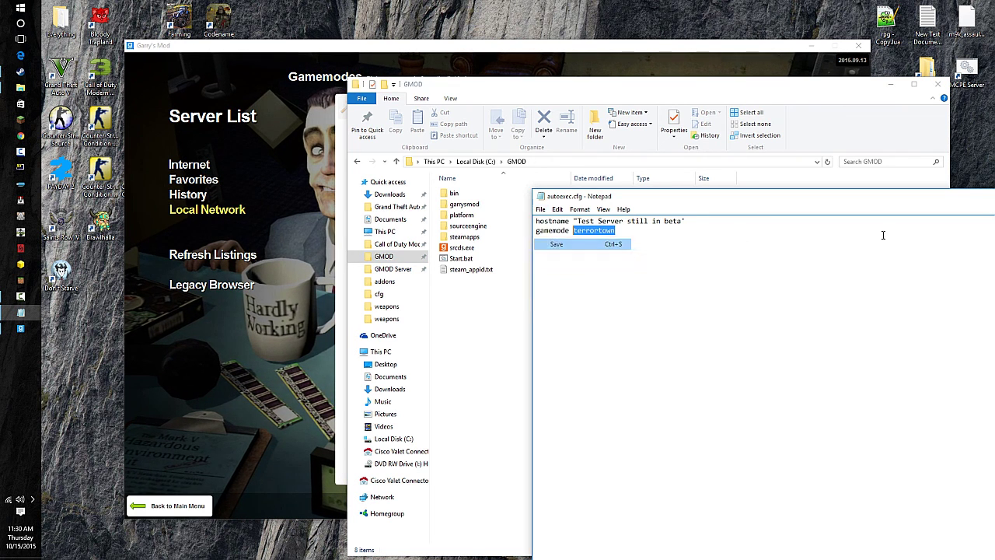
pyautogui.hotkey('alt', 'F4')
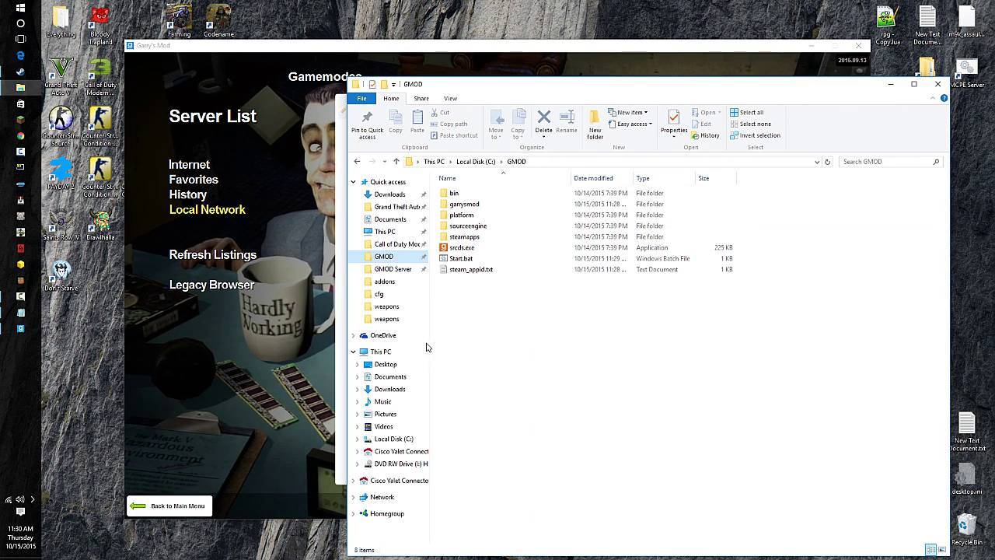
# - Launch the server with Start.bat in the GMOD folder, and refresh the game's local network server listings
pyautogui.doubleClick(461, 258)
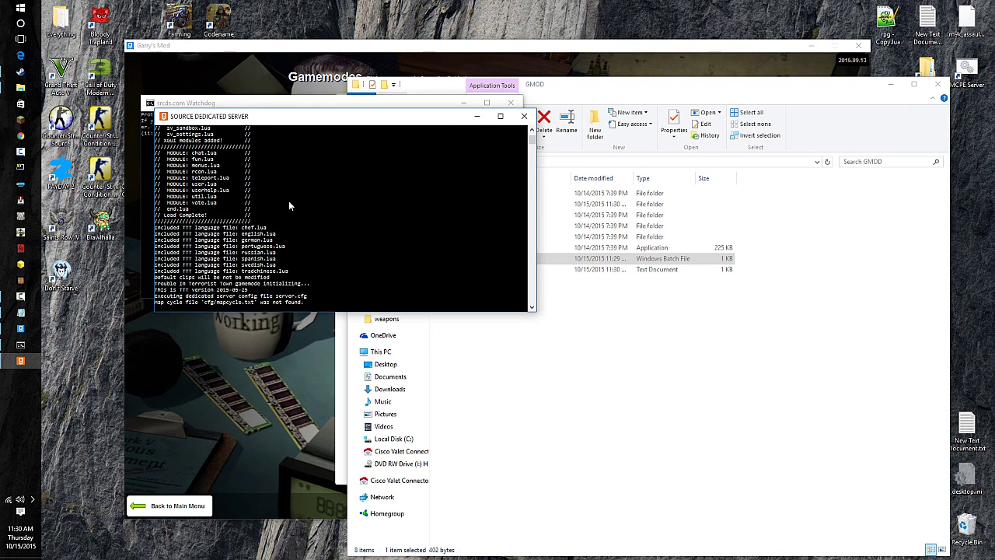
pyautogui.click(341, 403)
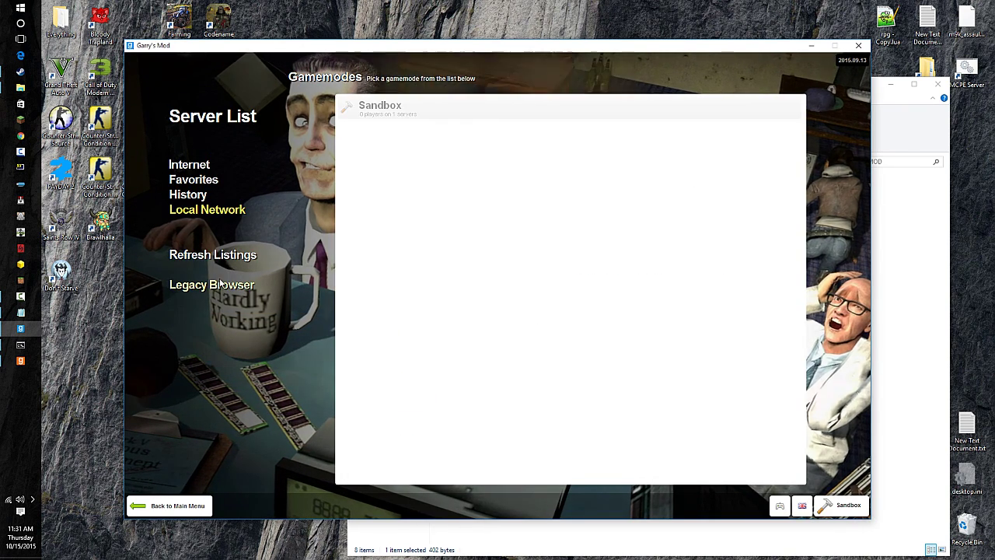
pyautogui.click(228, 257)
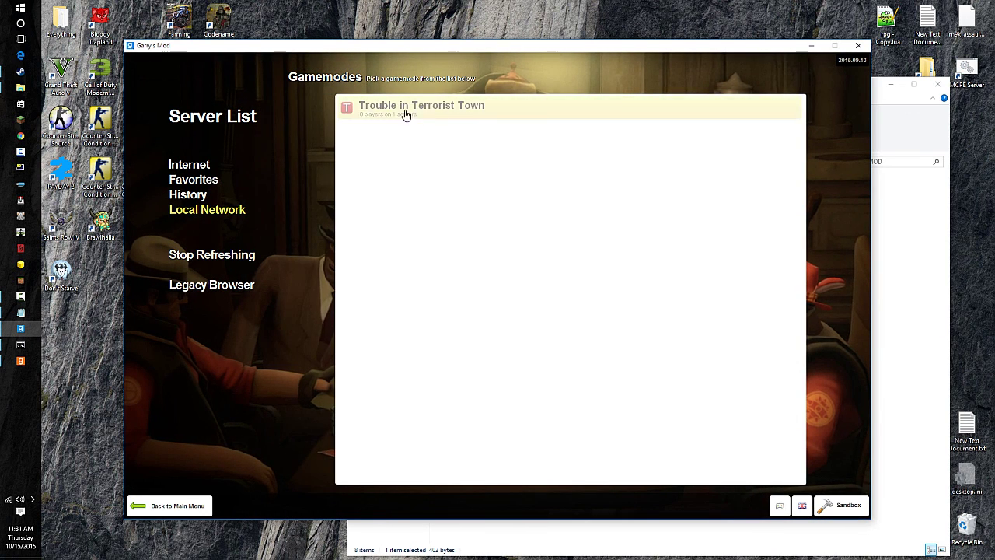
# - Join the test server listed under Trouble in Terrorist Town, and close the ULX message of the day
pyautogui.click(403, 111)
pyautogui.click(394, 131)
pyautogui.click(785, 468)
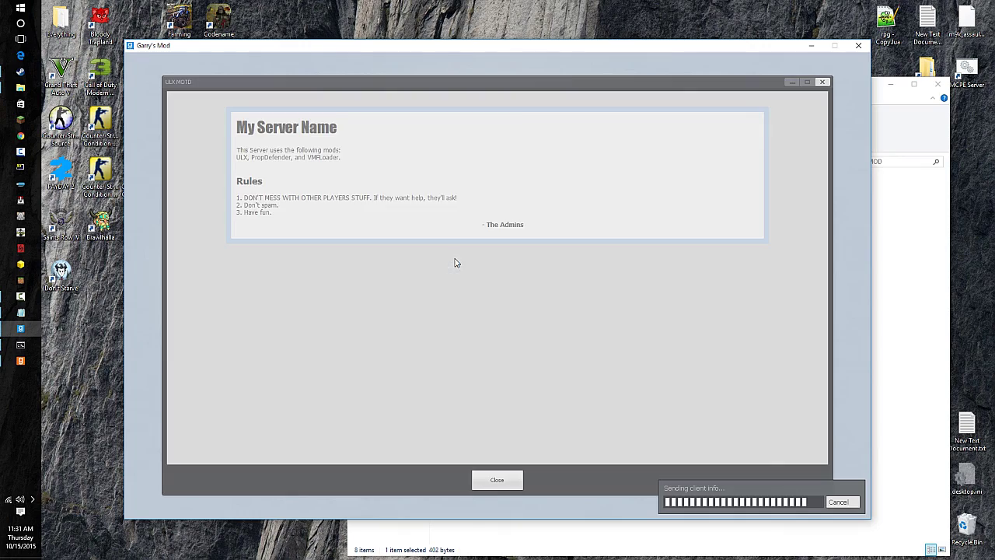
pyautogui.click(498, 480)
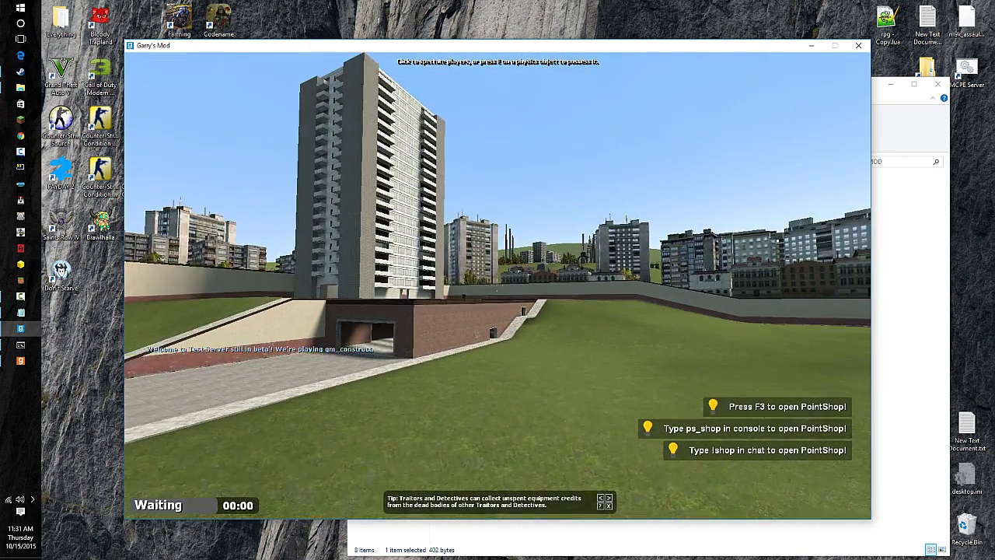
# - Try to add a bot from the in-game console with the commands spawn bot and bot, and return to the game
pyautogui.press('Tab')
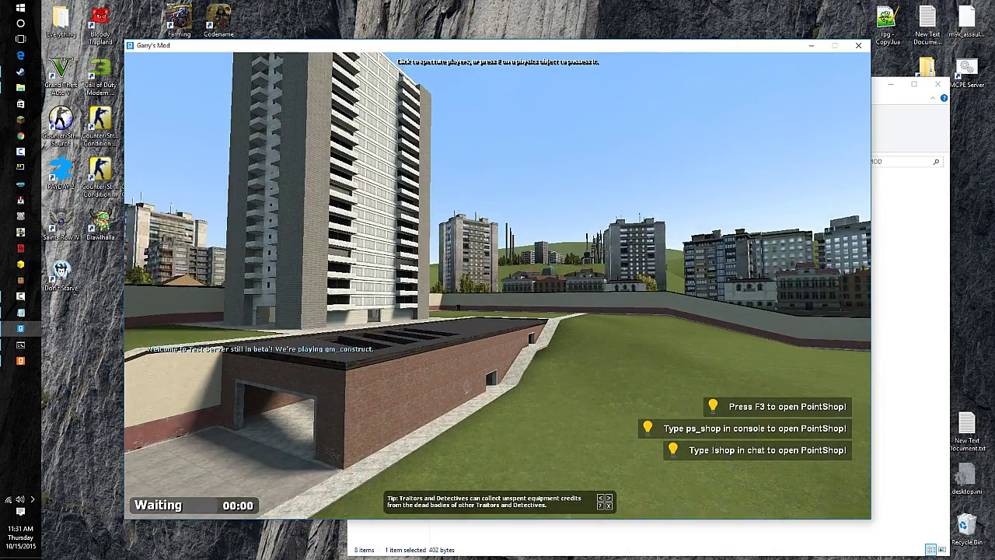
pyautogui.press('`')
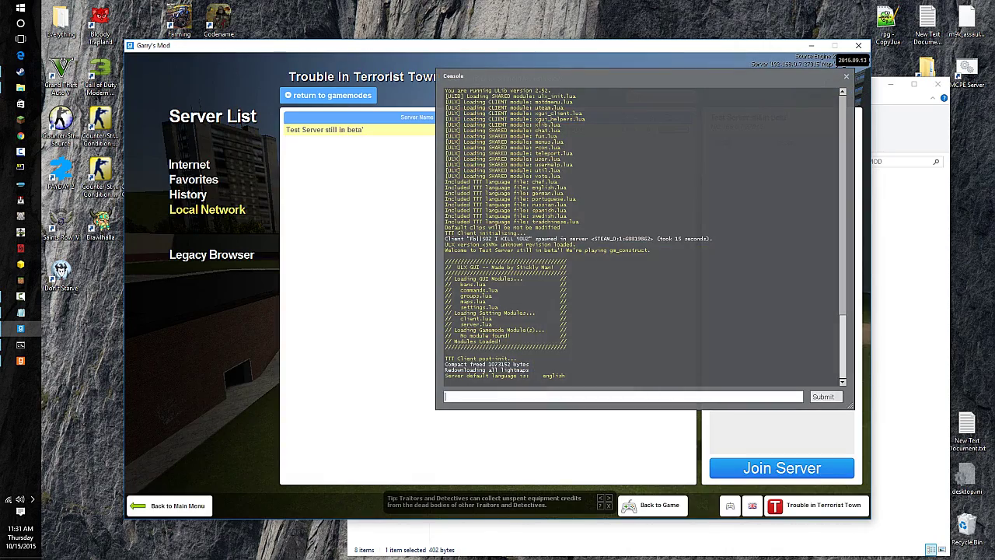
pyautogui.write('spawn bot')
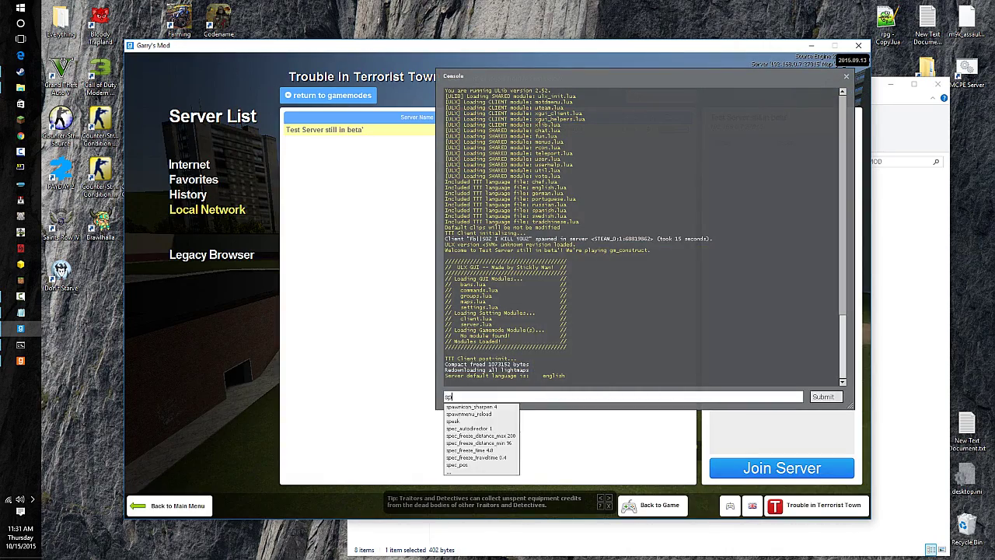
pyautogui.press('Return')
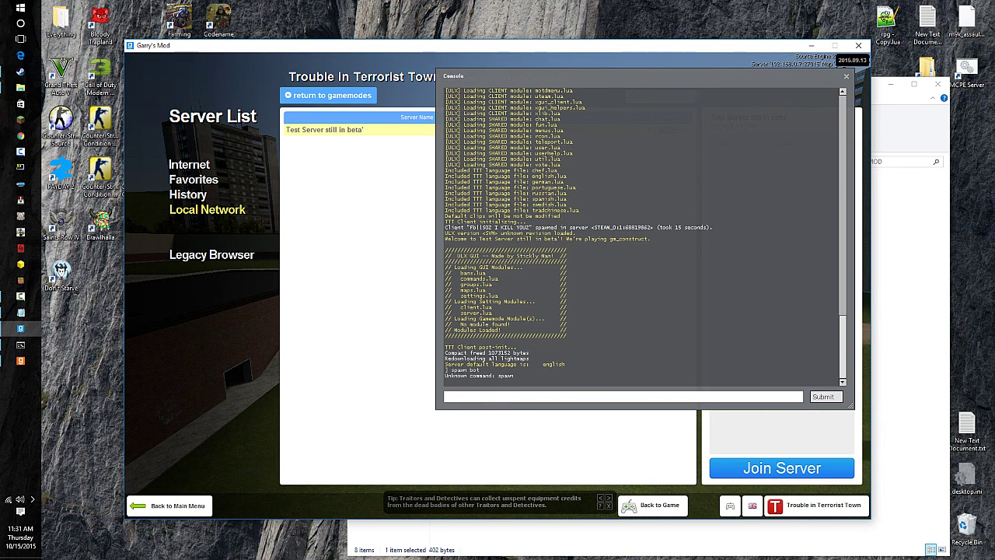
pyautogui.write('bot')
pyautogui.press('Return')
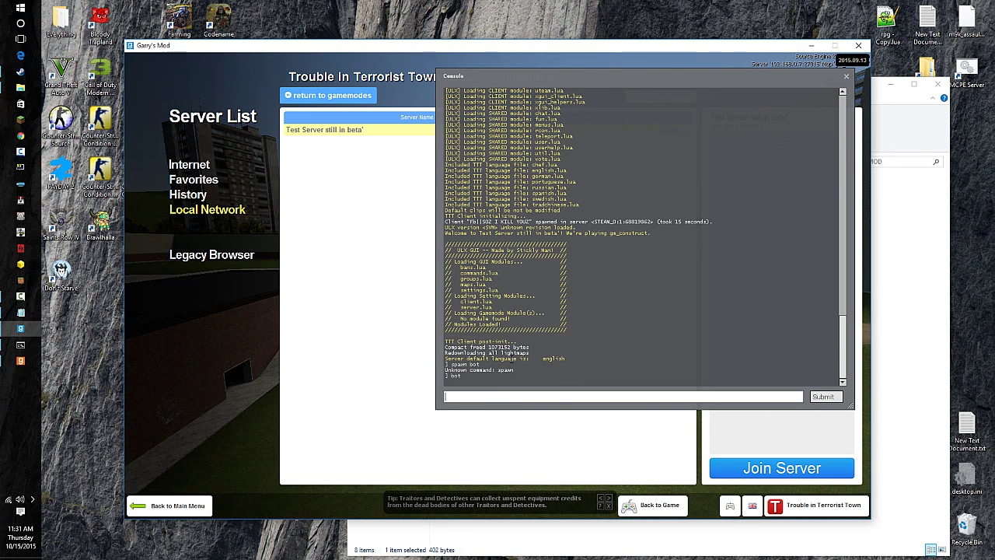
pyautogui.click(847, 78)
pyautogui.press('Escape')
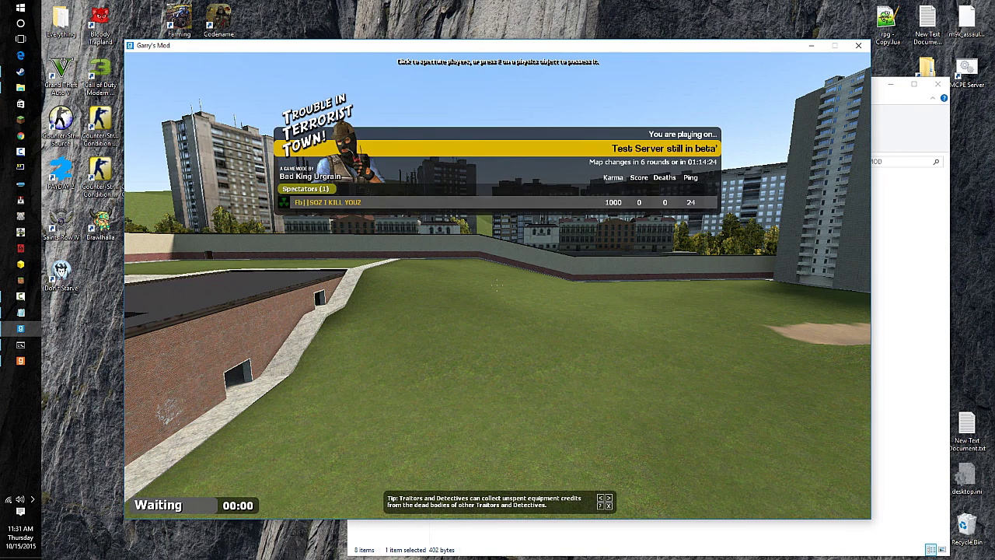
# - Run the bot command in the dedicated server's console window, and switch back to the game
pyautogui.hotkey('alt', 'Tab')
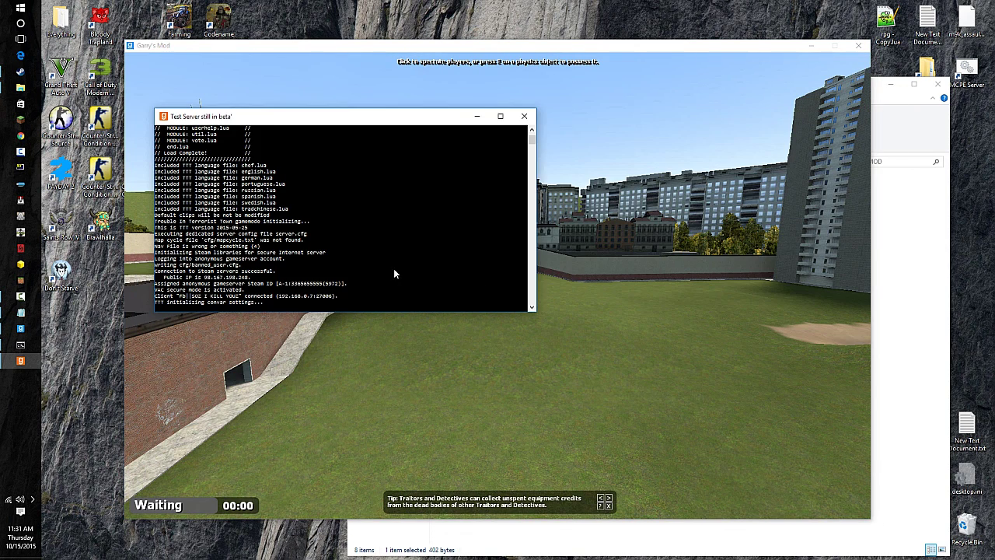
pyautogui.rightClick(380, 269)
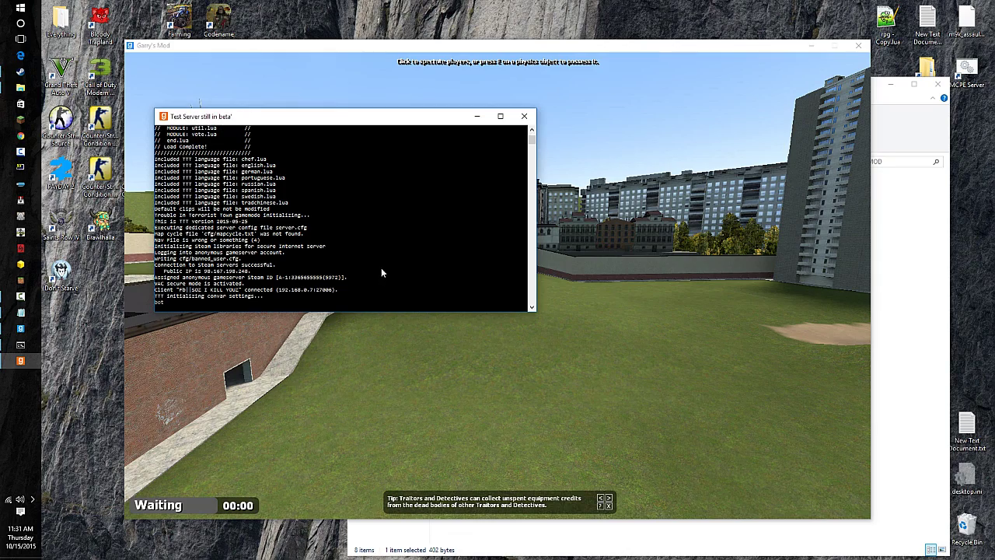
pyautogui.hotkey('alt', 'Tab')
pyautogui.press('Escape')
pyautogui.press('Escape')
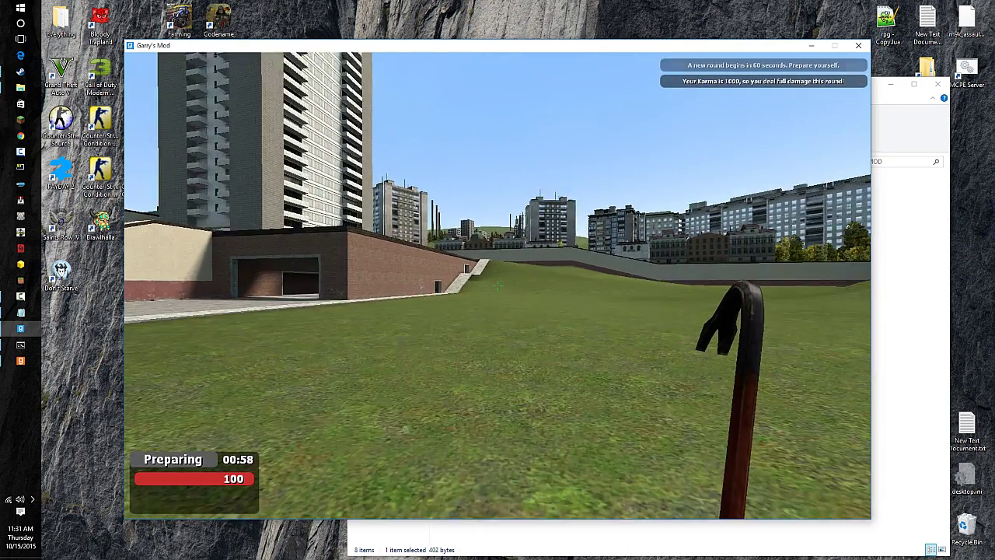
# - Holster and re-equip the last SMG among the PointShop weapons, and close the shop
pyautogui.press('F3')
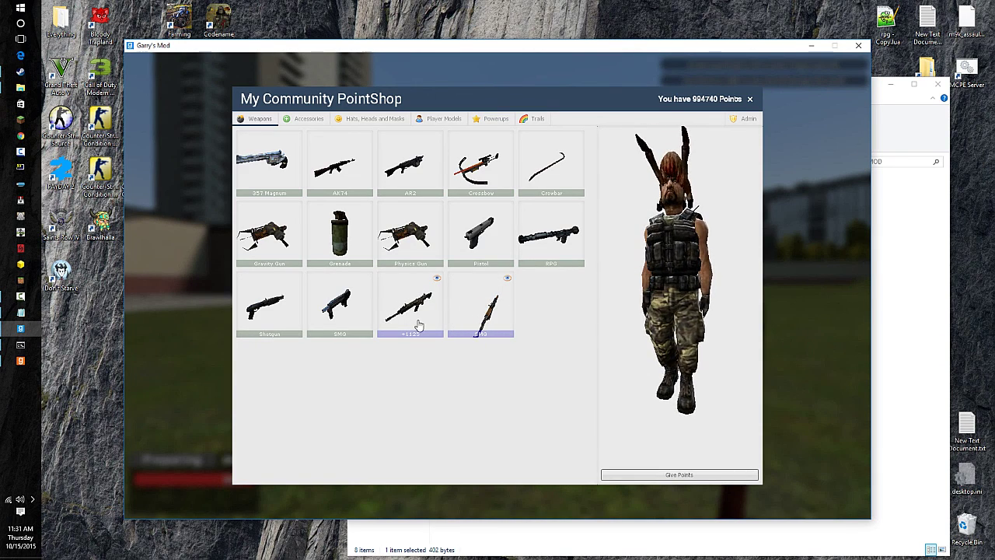
pyautogui.click(481, 324)
pyautogui.click(484, 340)
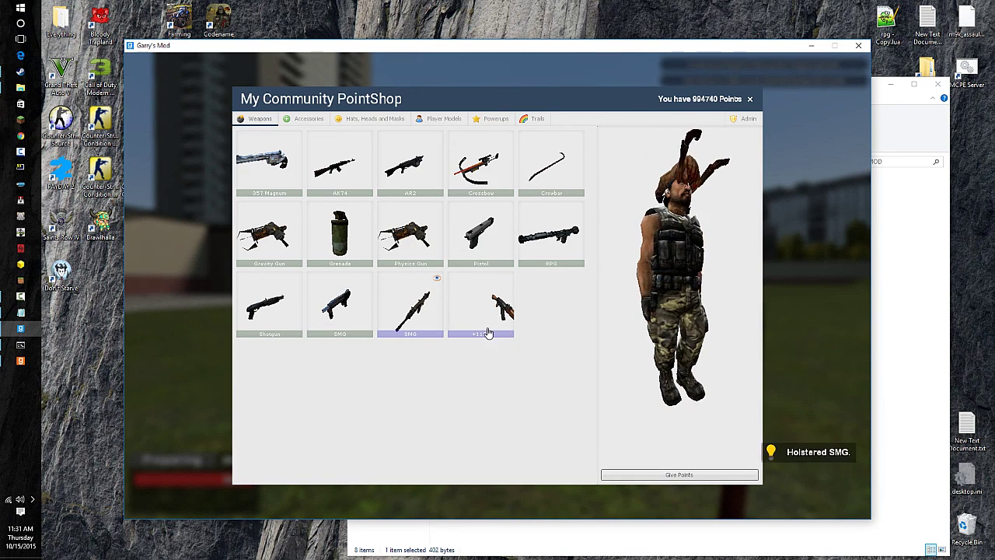
pyautogui.click(489, 326)
pyautogui.click(497, 344)
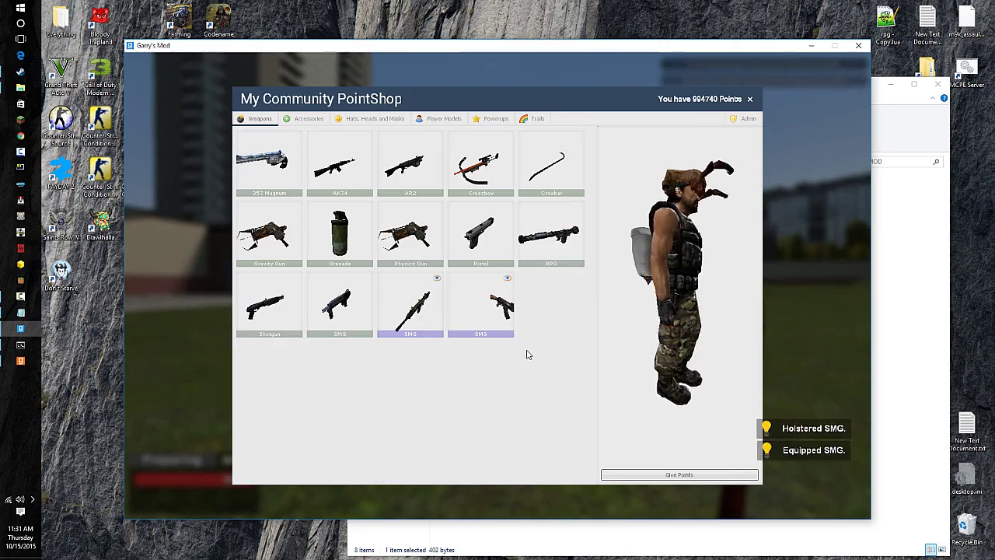
pyautogui.press('Escape')
pyautogui.press('Escape')
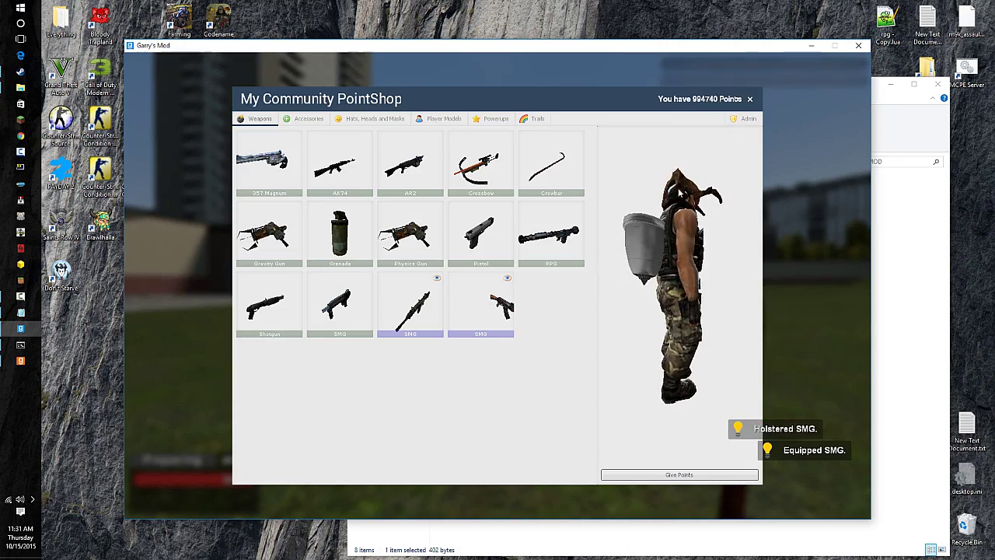
pyautogui.click(751, 100)
# - Cycle through the carried weapons to check whether the equipped SMG is available in game
pyautogui.scroll(2, 497, 286)
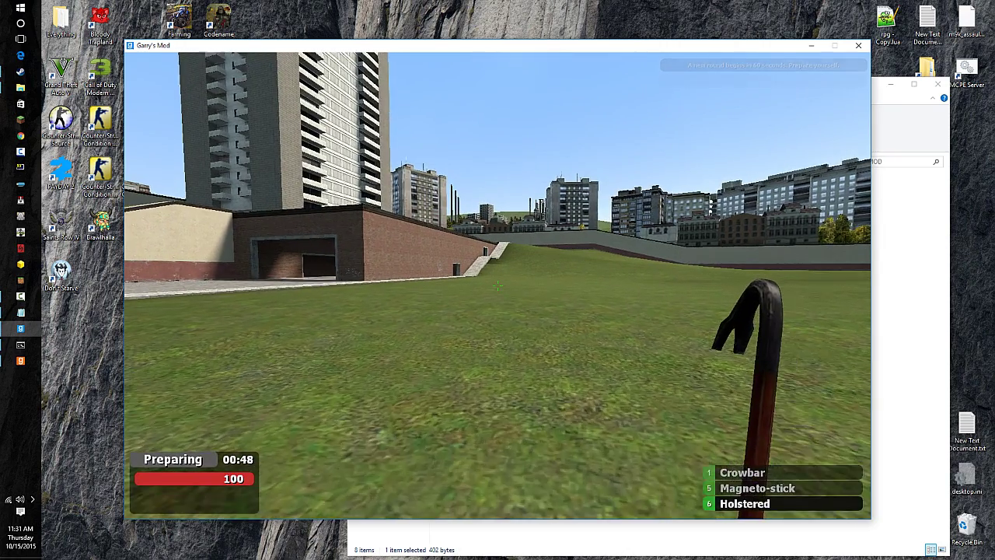
pyautogui.click(498, 285)
pyautogui.scroll(1, 498, 285)
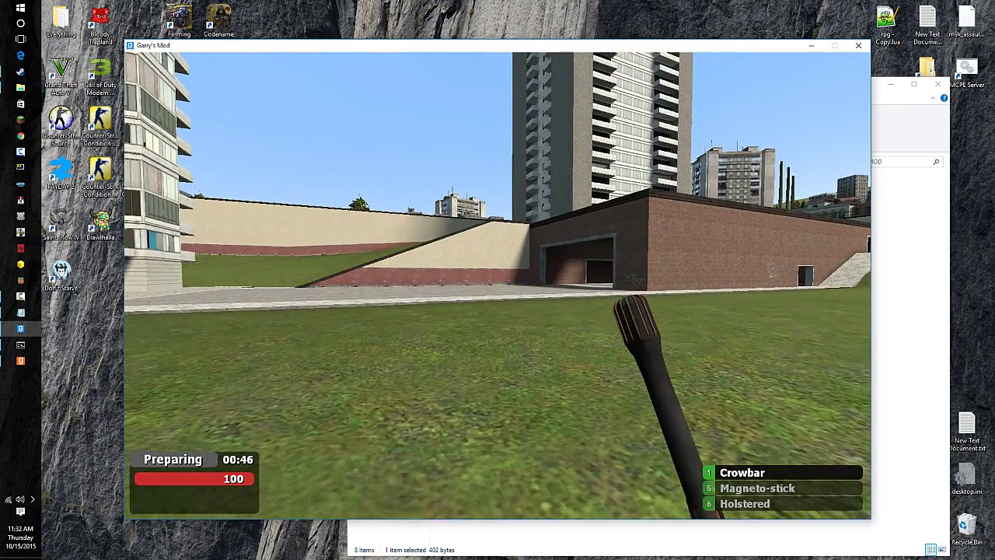
pyautogui.click(497, 285)
# - Buy the AK74 from the PointShop weapons, and close the shop
pyautogui.press('F3')
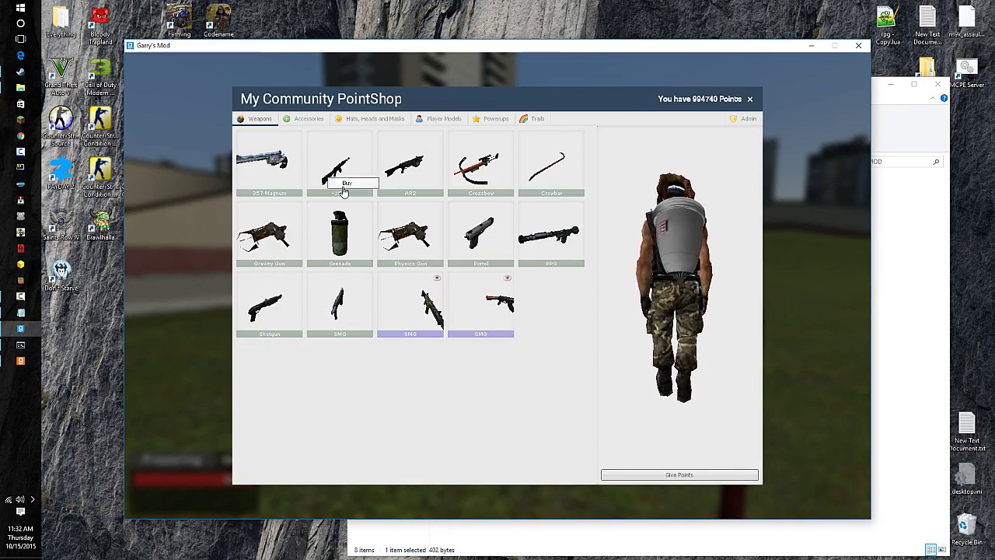
pyautogui.click(349, 184)
pyautogui.click(487, 295)
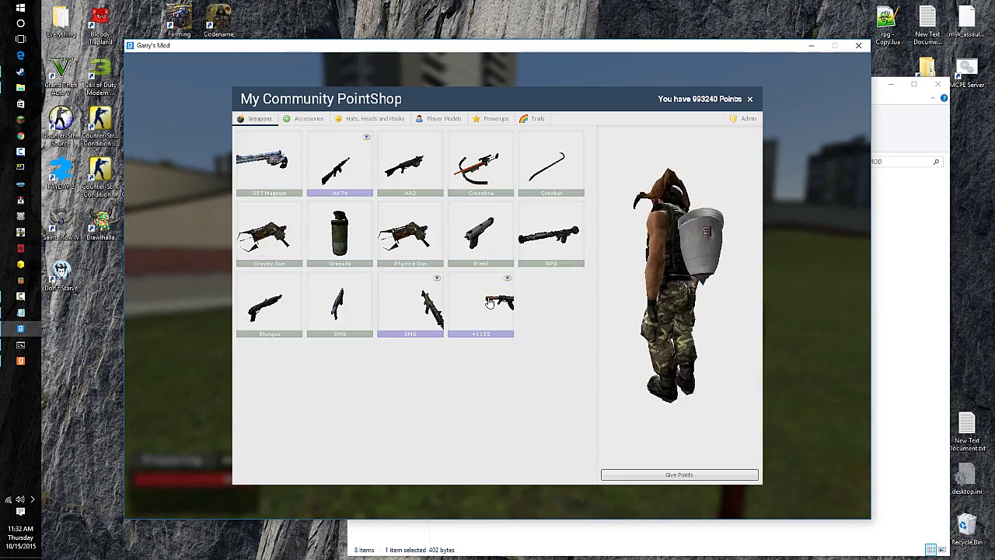
pyautogui.click(750, 101)
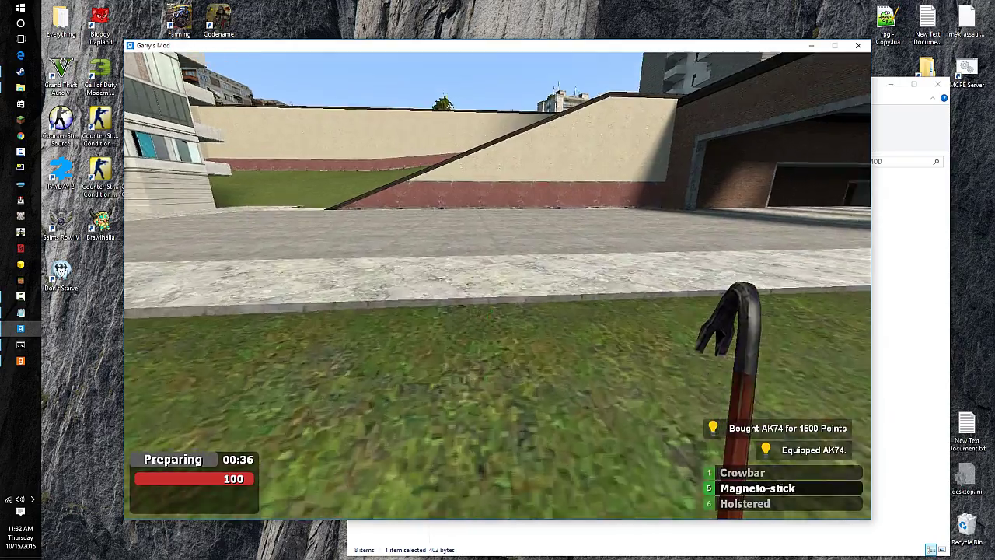
# - Check the carried weapons for the AK74, select the Crowbar, and walk toward the brick building's large opening
pyautogui.press('Tab')
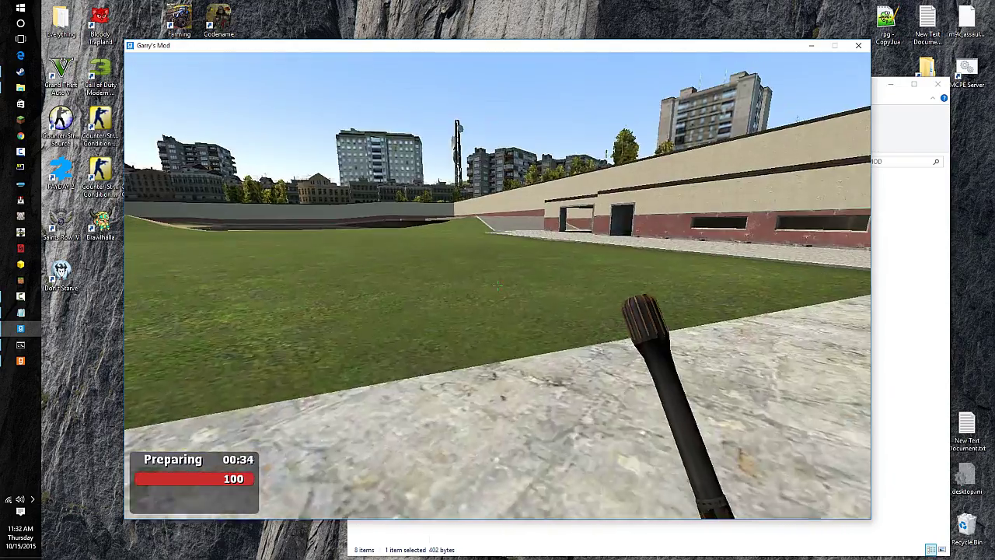
pyautogui.press('1')
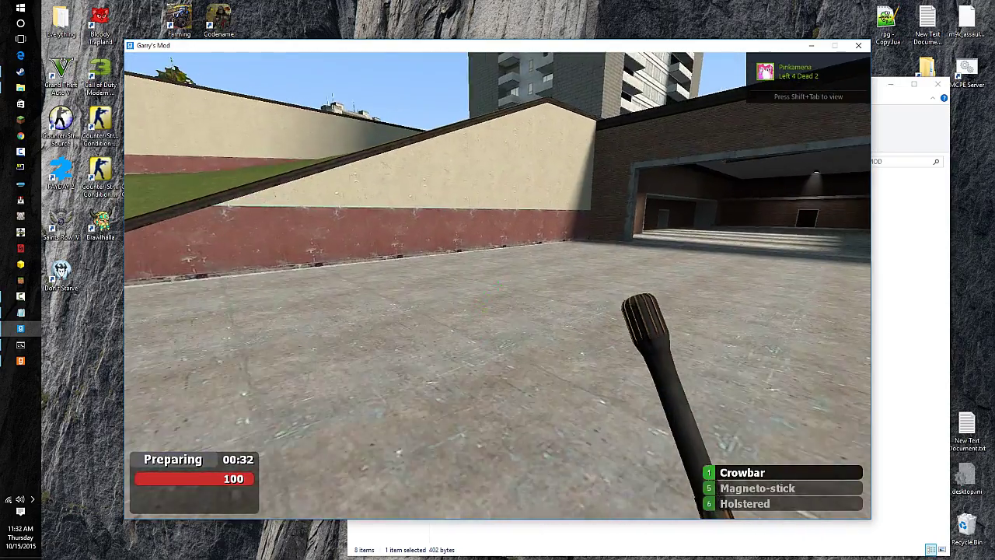
pyautogui.press('w')
pyautogui.click(498, 286)
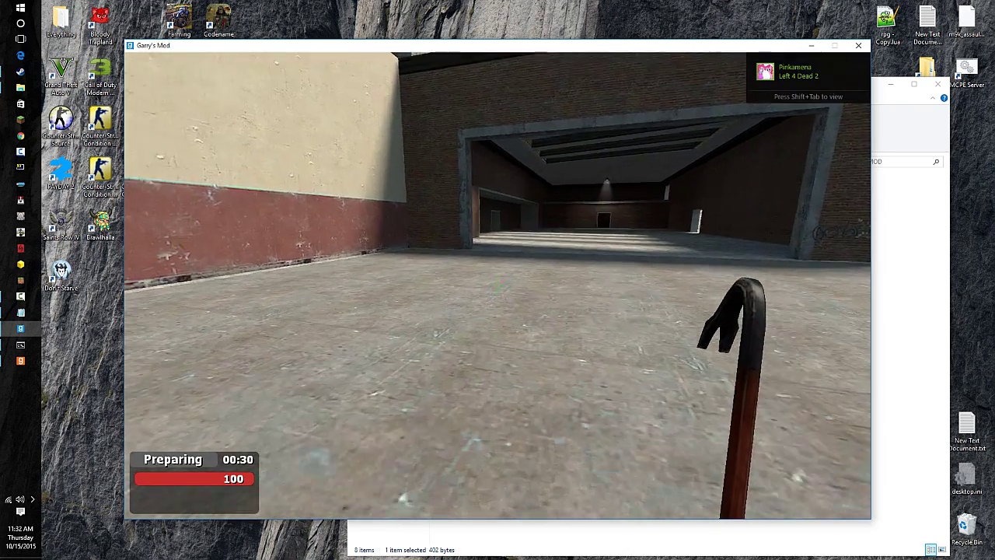